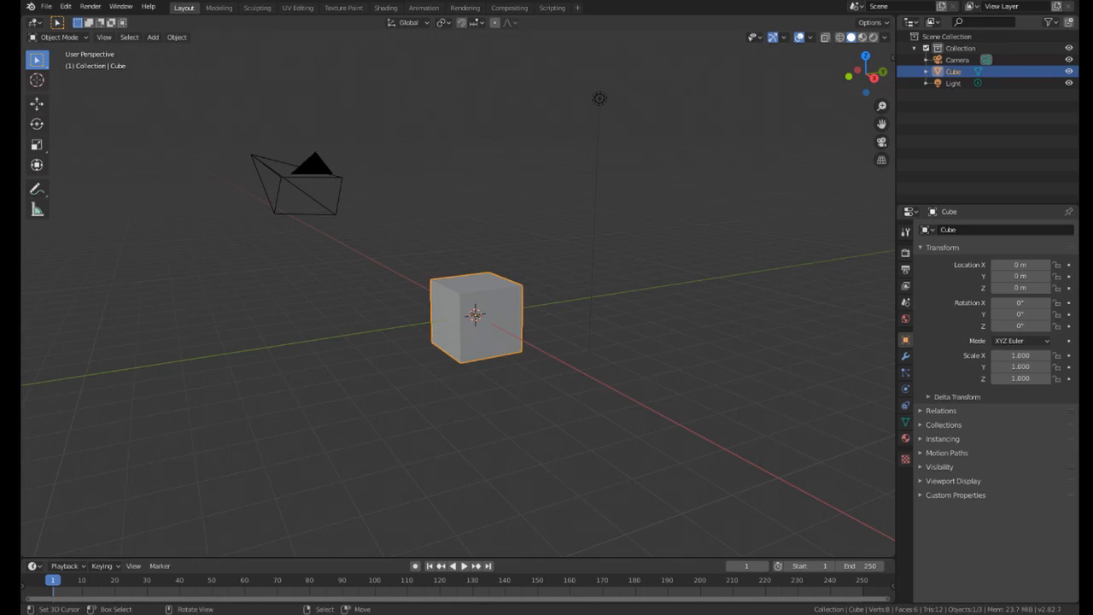
Enter Edit Mode on the default cube and try to move one of its top corner vertices.
middle_click_drag(476, 315, 444, 295)
scroll(443, 295, "up", 3)
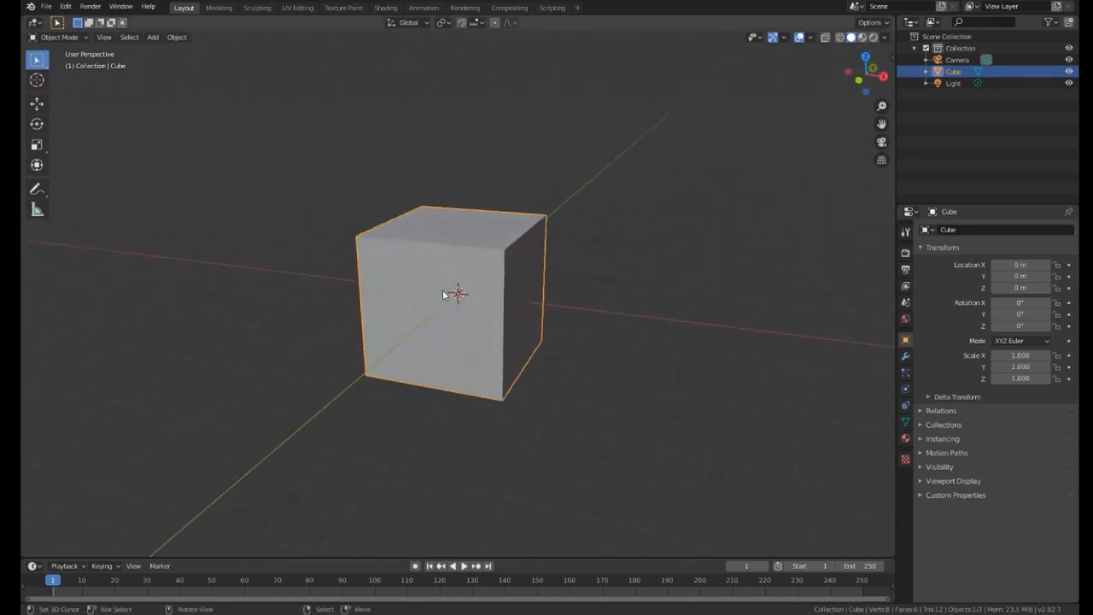
middle_click_drag(650, 195, 474, 243)
middle_click_drag(474, 243, 436, 176)
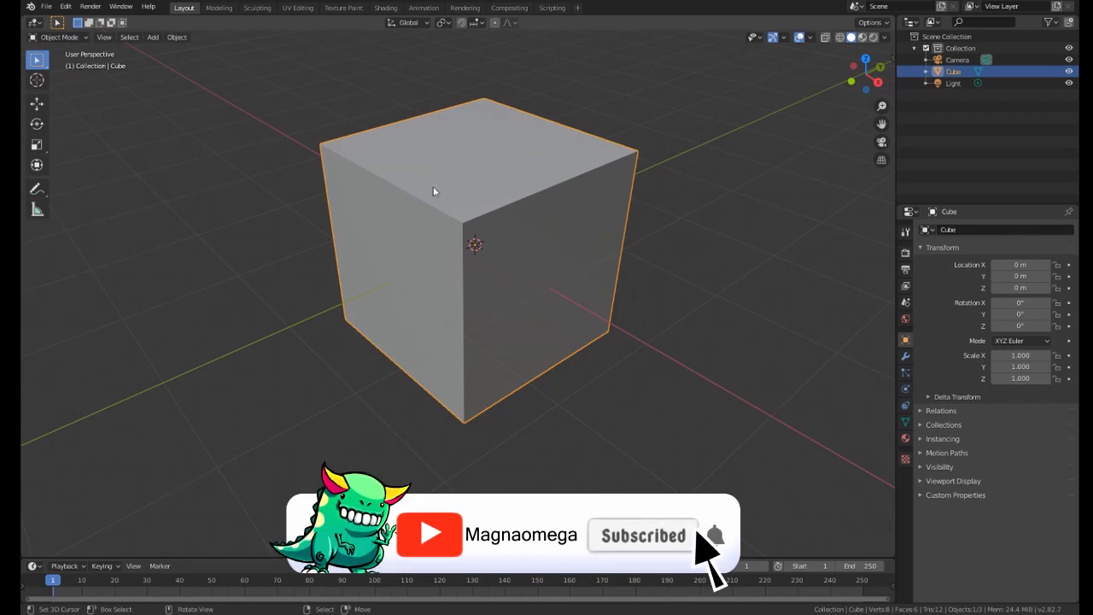
middle_click_drag(434, 189, 317, 237)
key("Tab")
right_click(309, 210)
right_click(330, 225)
key("g")
right_click(440, 216)
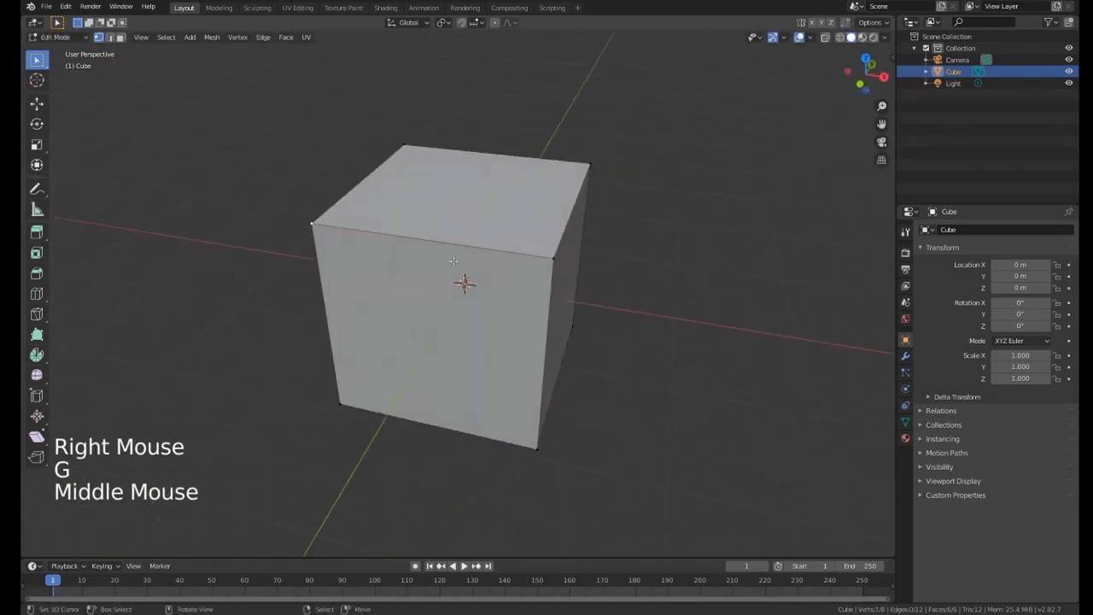
Select two neighbouring top corner vertices of the cube and try to move and scale them together.
right_click(553, 258)
key("g")
right_click(588, 163, "shift")
scroll(478, 213, "down", 2)
middle_click_drag(588, 163, 455, 204)
key("g")
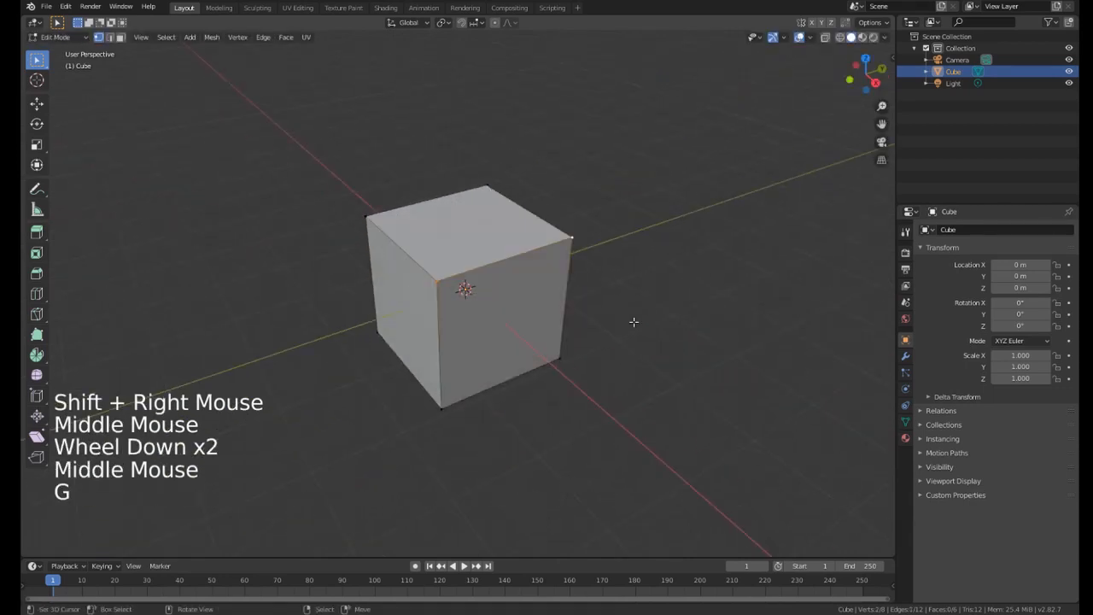
key("s")
left_click(636, 310)
Select the top and bottom vertices of the nearest vertical edge and try to scale them.
middle_click_drag(481, 308, 506, 265)
right_click(464, 242)
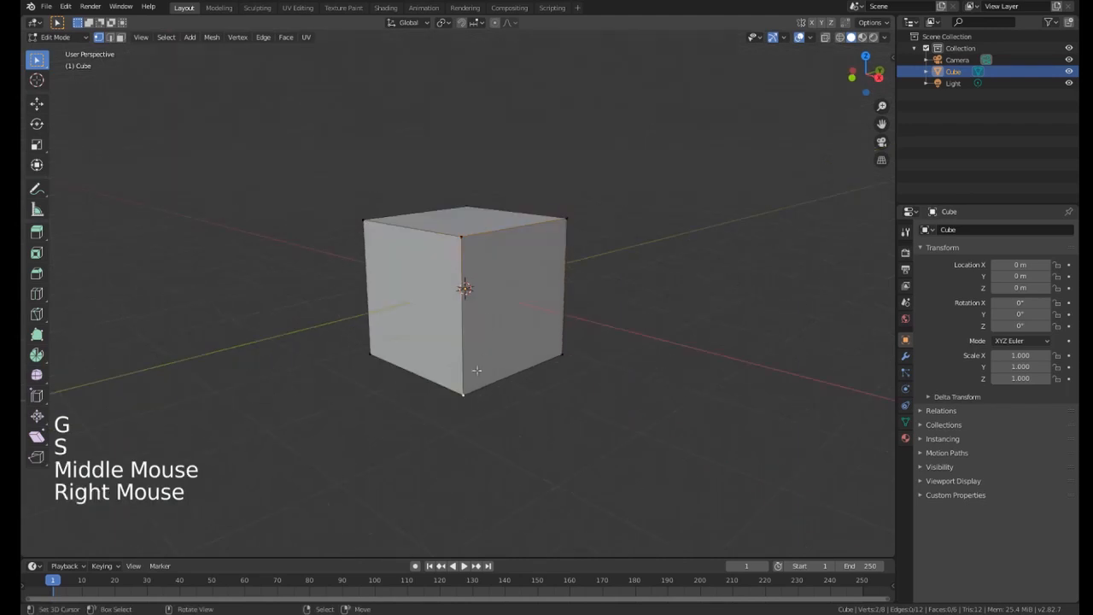
right_click(464, 392, "shift")
key("s")
right_click(628, 358)
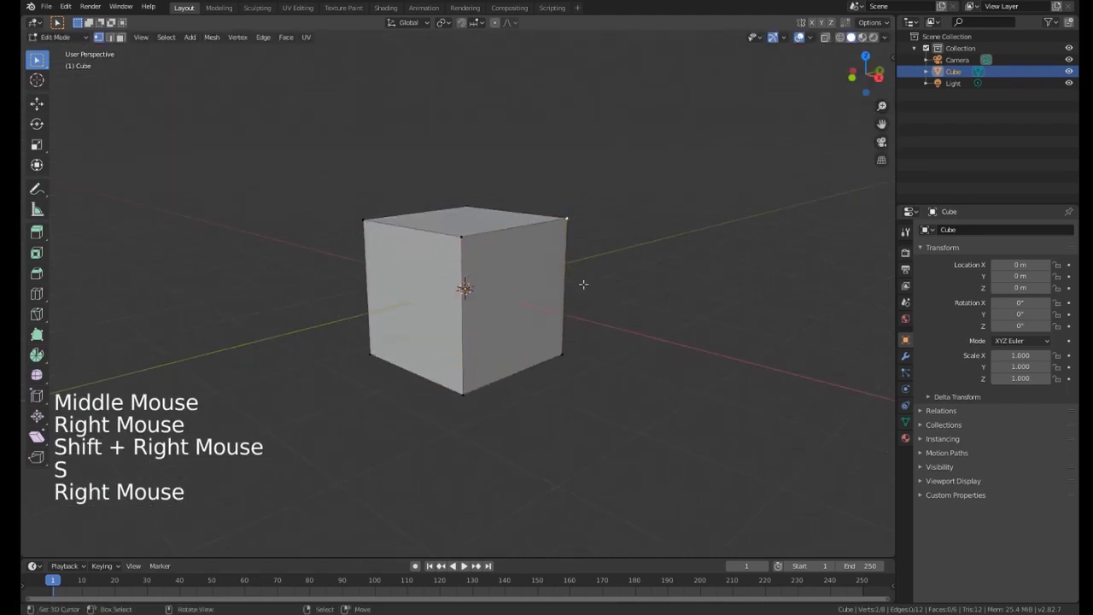
Try to move the selected single top corner vertex several times, checking it from different sides of the cube.
middle_click_drag(584, 286, 610, 219)
scroll(610, 218, "up", 2)
key("g")
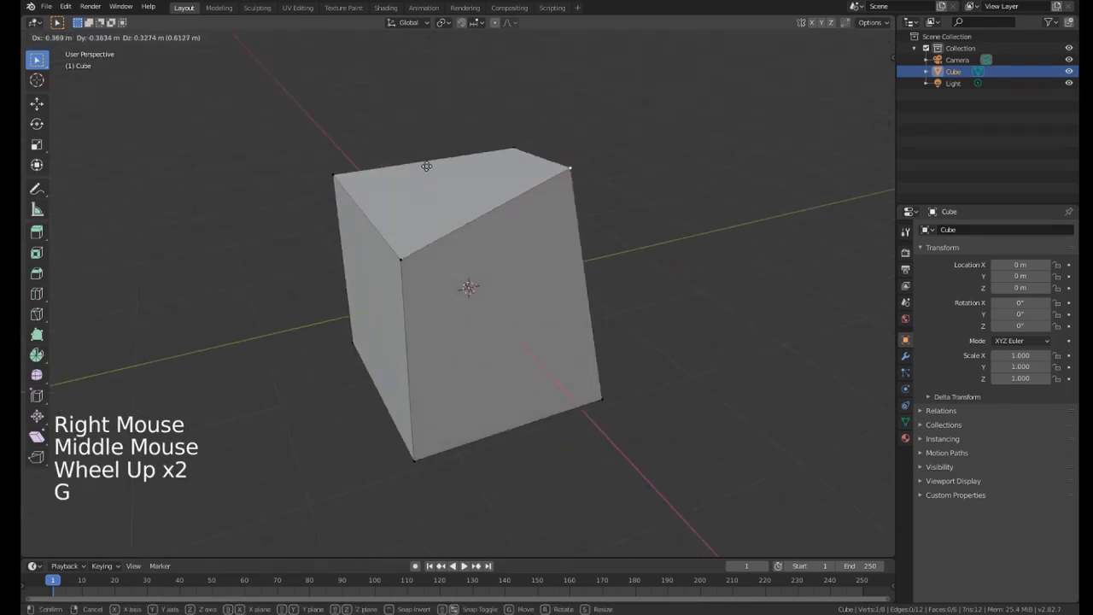
key("Escape")
middle_click_drag(630, 208, 397, 255)
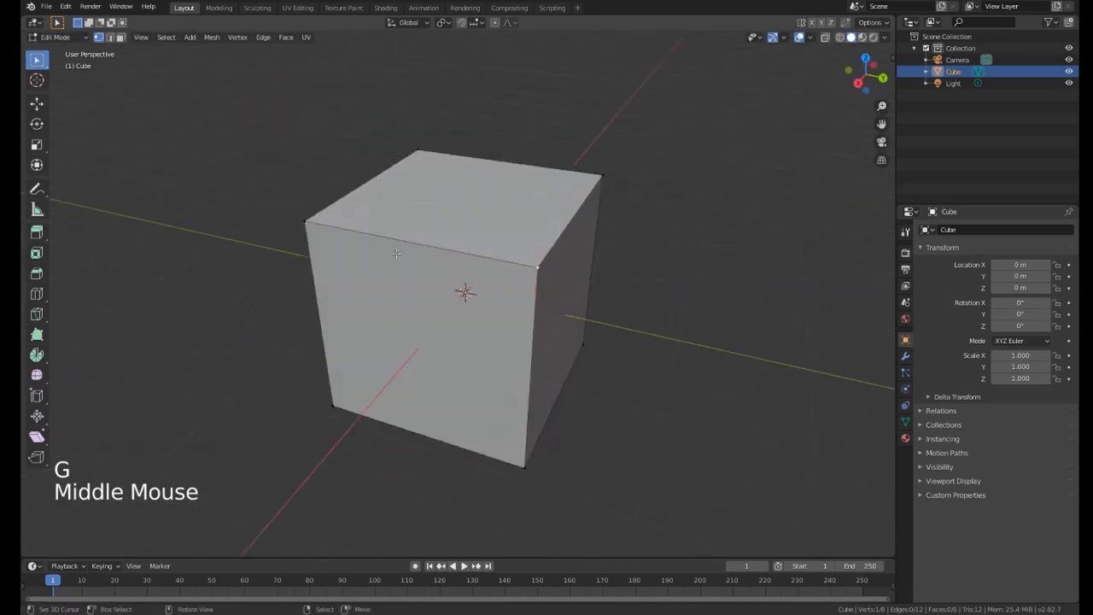
middle_click_drag(574, 282, 644, 276)
key("g")
key("Escape")
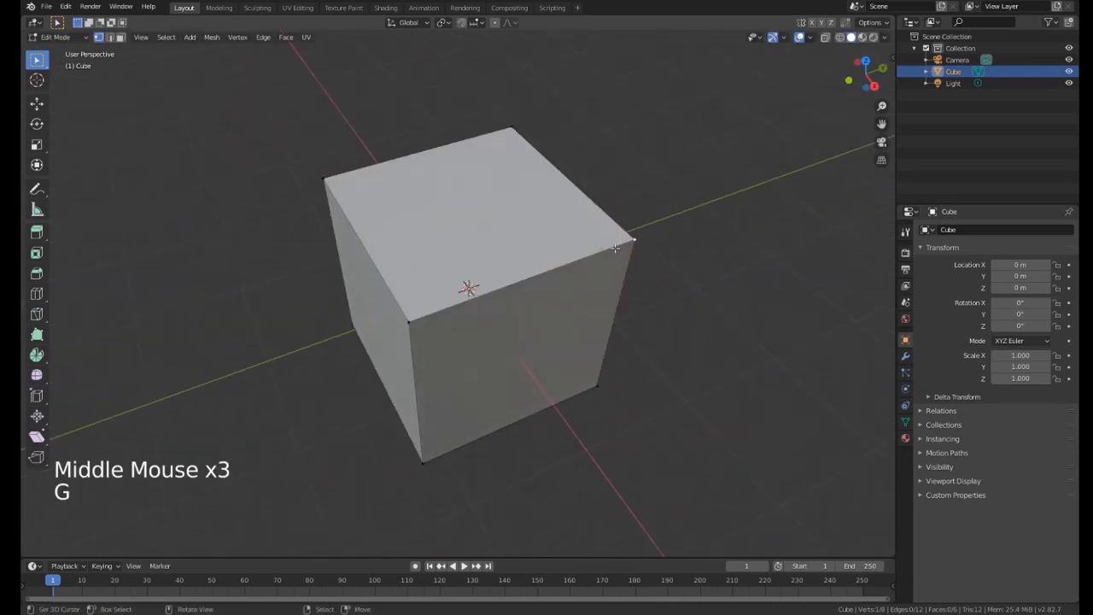
middle_click_drag(512, 290, 432, 316)
key("g")
key("Escape")
middle_click_drag(505, 298, 526, 202)
middle_click_drag(482, 246, 469, 254)
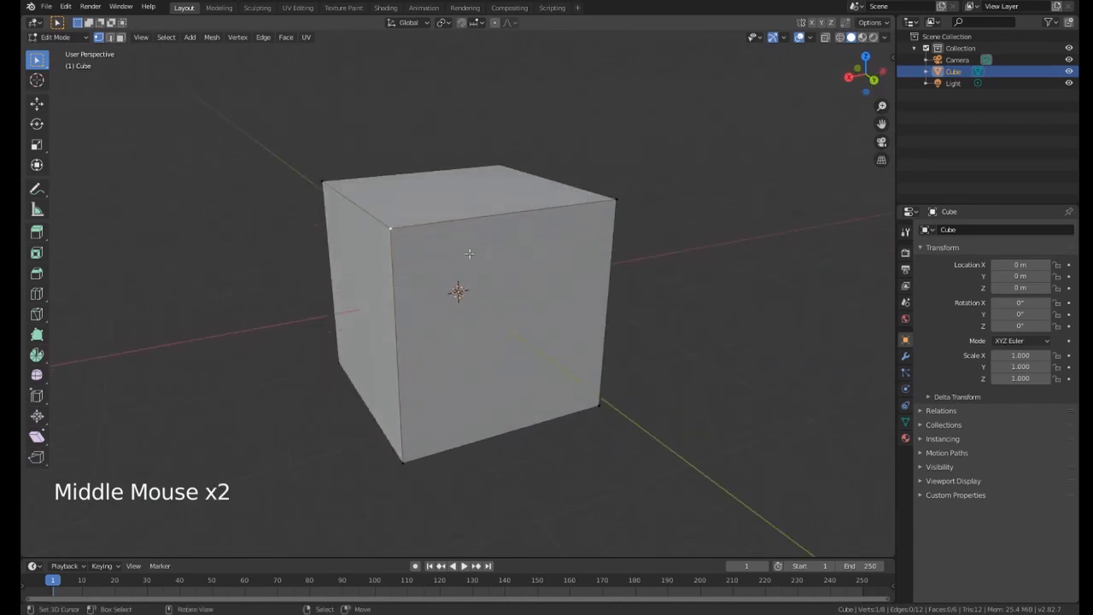
Switch to edge selection and practise selecting single edges and several edges of the cube together.
key("2")
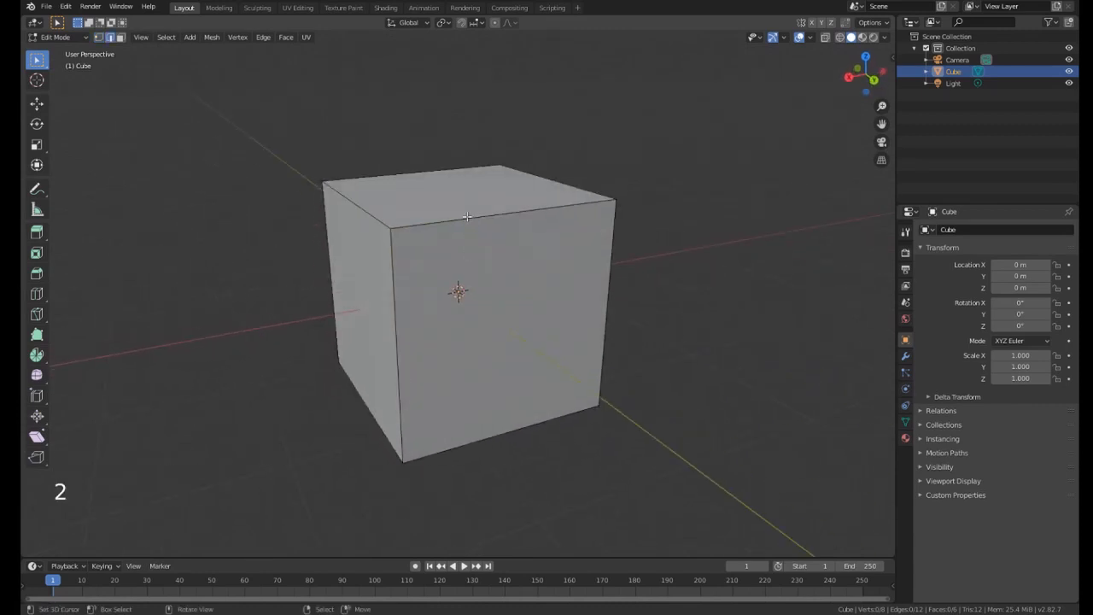
middle_click_drag(467, 217, 452, 251)
right_click(352, 229)
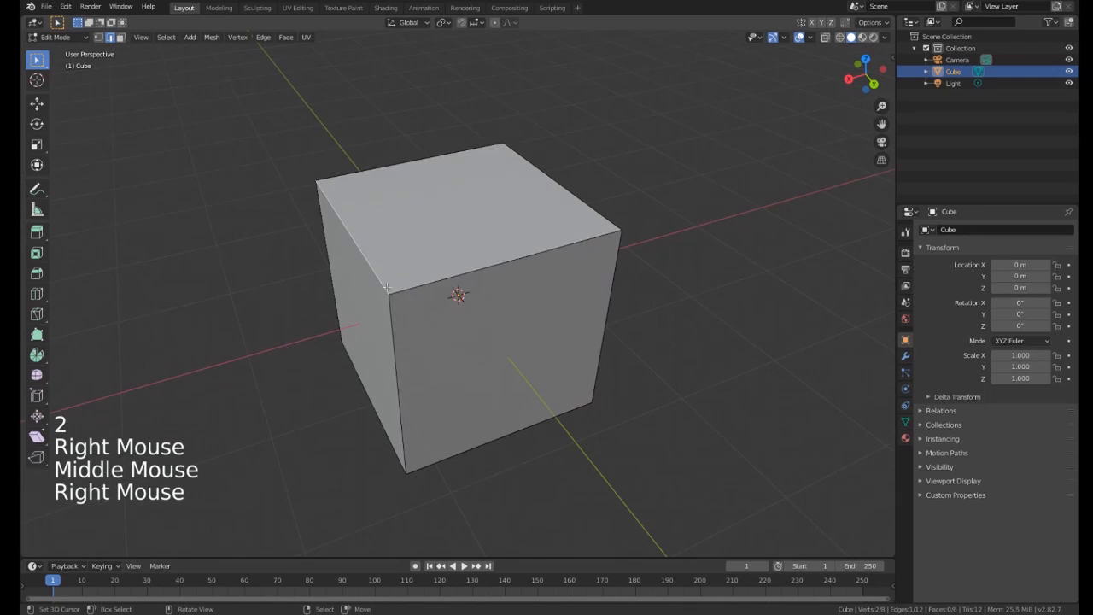
middle_click_drag(352, 229, 368, 246)
mouse_move(545, 267)
middle_mouse_down()
mouse_move(410, 233)
mouse_move(395, 253)
mouse_move(546, 280)
middle_mouse_up()
right_click(407, 250)
right_click(395, 254)
right_click(376, 234, "shift")
right_click(417, 333, "shift")
right_click(495, 252)
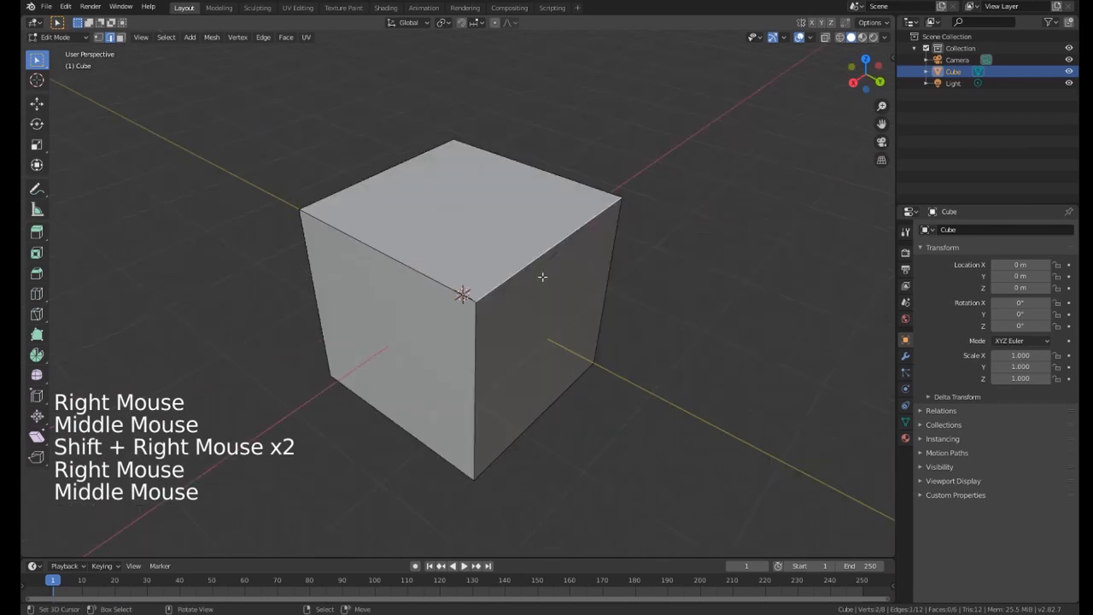
Try to move the selected top edge alone and together with the two vertical edges of the same face.
key("g")
right_click(515, 330)
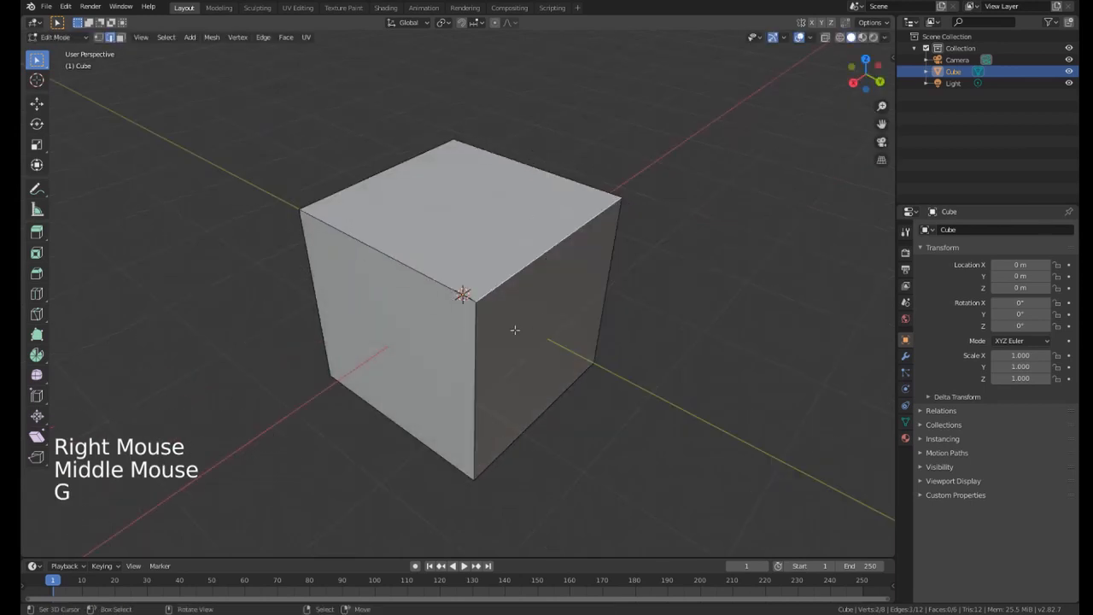
right_click(482, 337, "shift")
right_click(605, 311, "shift")
key("g")
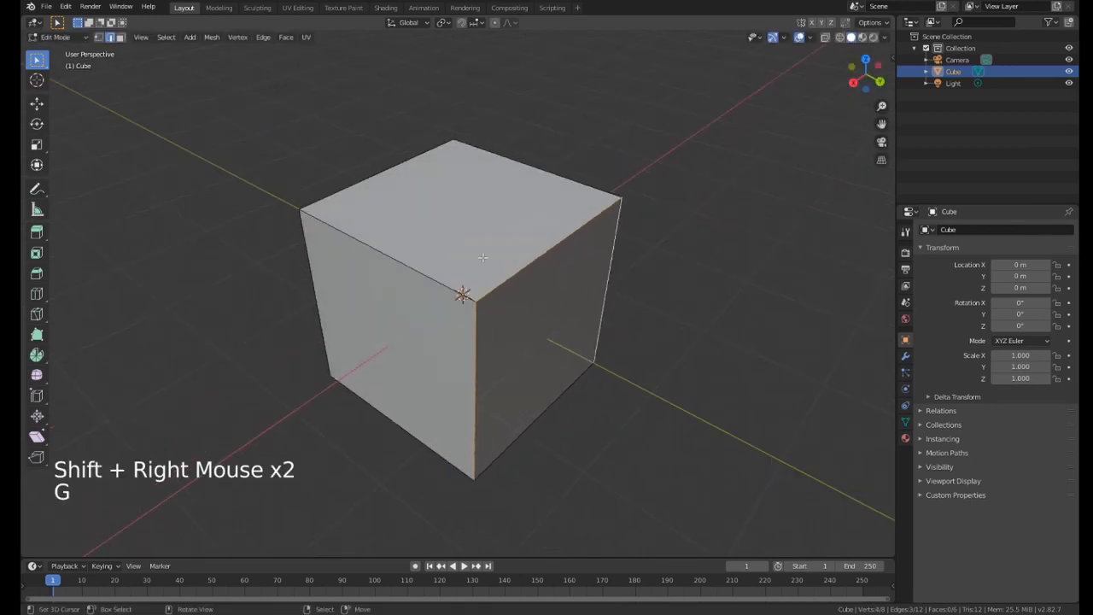
middle_click(484, 247)
Switch to face selection, pick the top face and a side face, and try to scale the side face.
middle_click_drag(484, 247, 473, 262)
key("3")
right_click(443, 226)
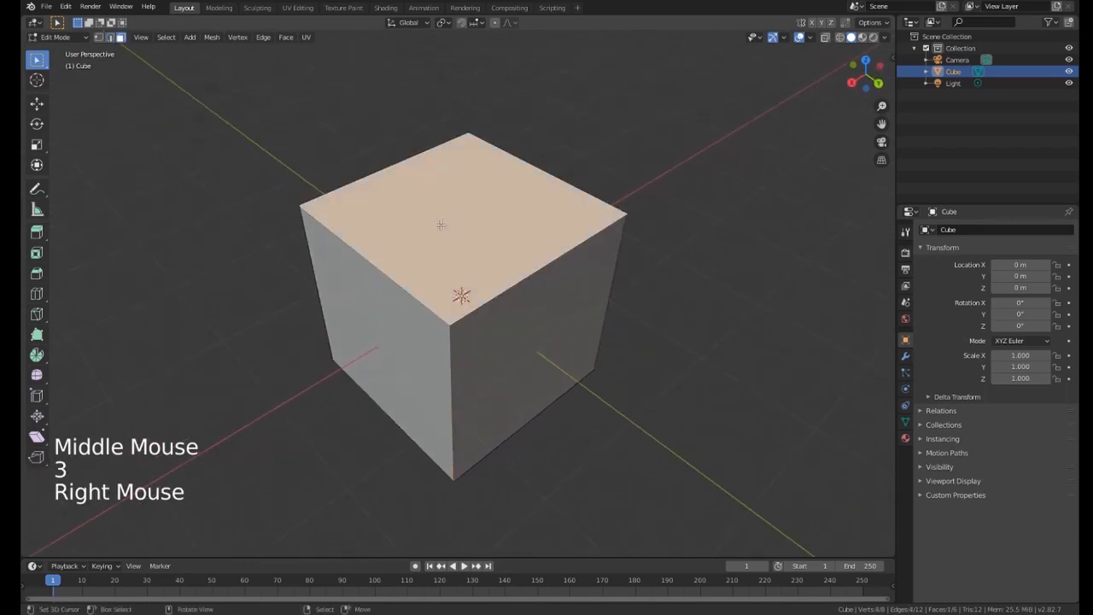
middle_click_drag(443, 226, 447, 222)
right_click(464, 286)
middle_click_drag(464, 286, 508, 291)
right_click(509, 291)
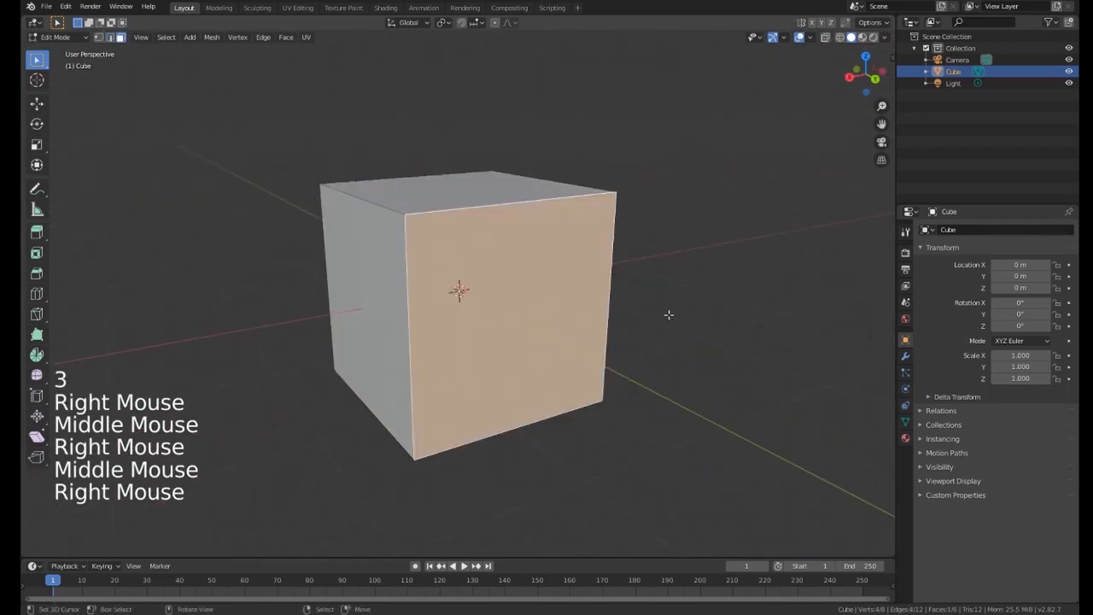
key("s")
right_click(610, 305)
Select the cube's top face and try to move and rotate it.
middle_click_drag(610, 304, 556, 207)
right_click(503, 259)
key("g")
right_click(526, 237)
middle_click_drag(557, 207, 562, 253, "ctrl")
middle_click_drag(561, 253, 517, 249)
key("r")
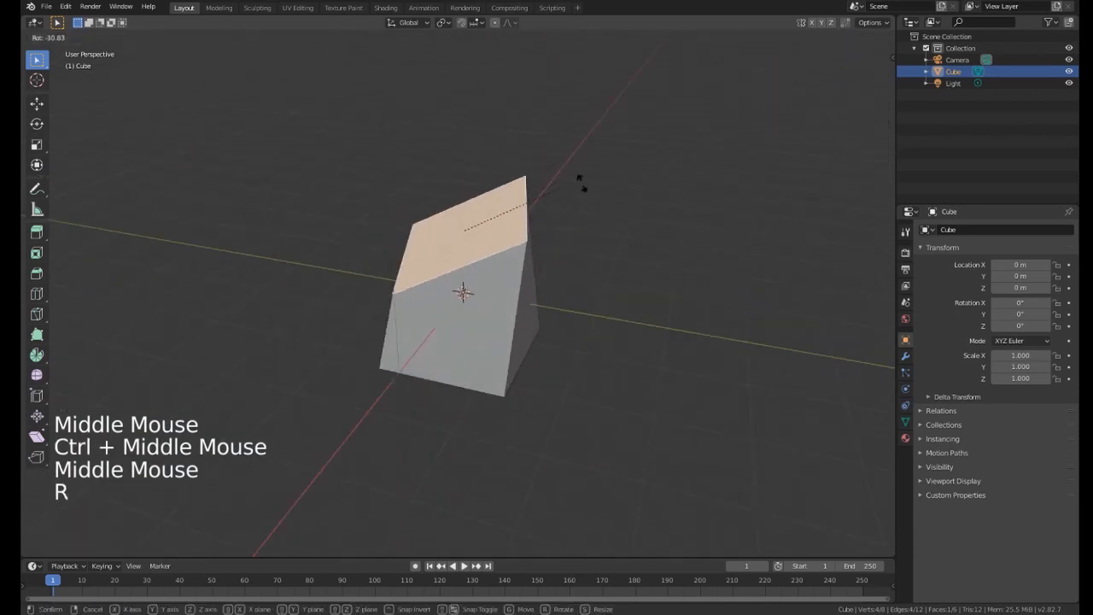
right_click(586, 193)
Try to scale the top face and to move it down through the cube.
key("s")
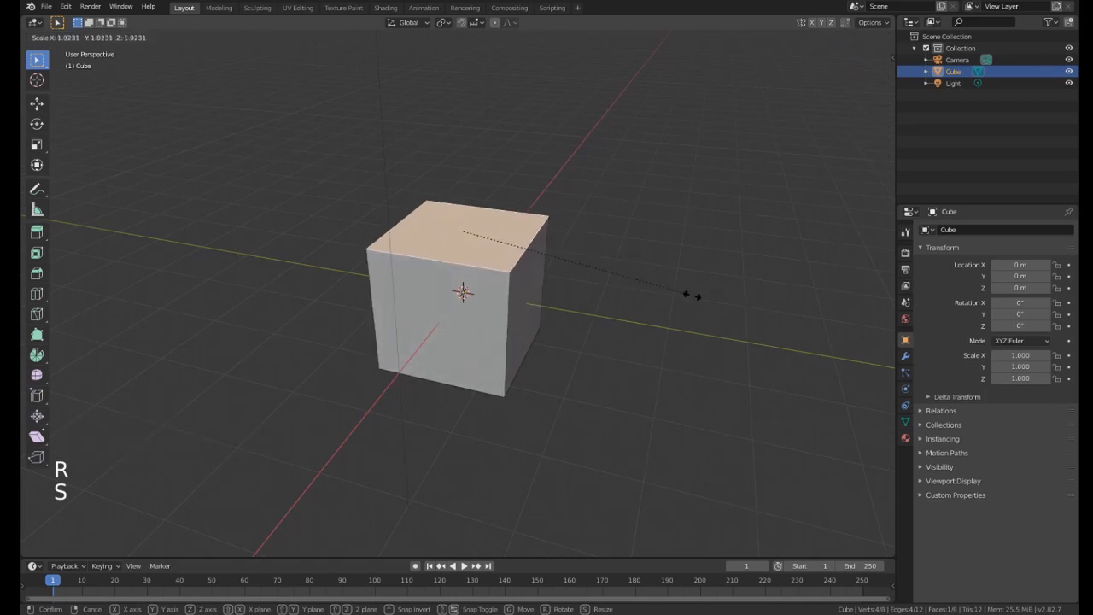
right_click(693, 293)
middle_click_drag(693, 293, 587, 254)
key("r")
key("g")
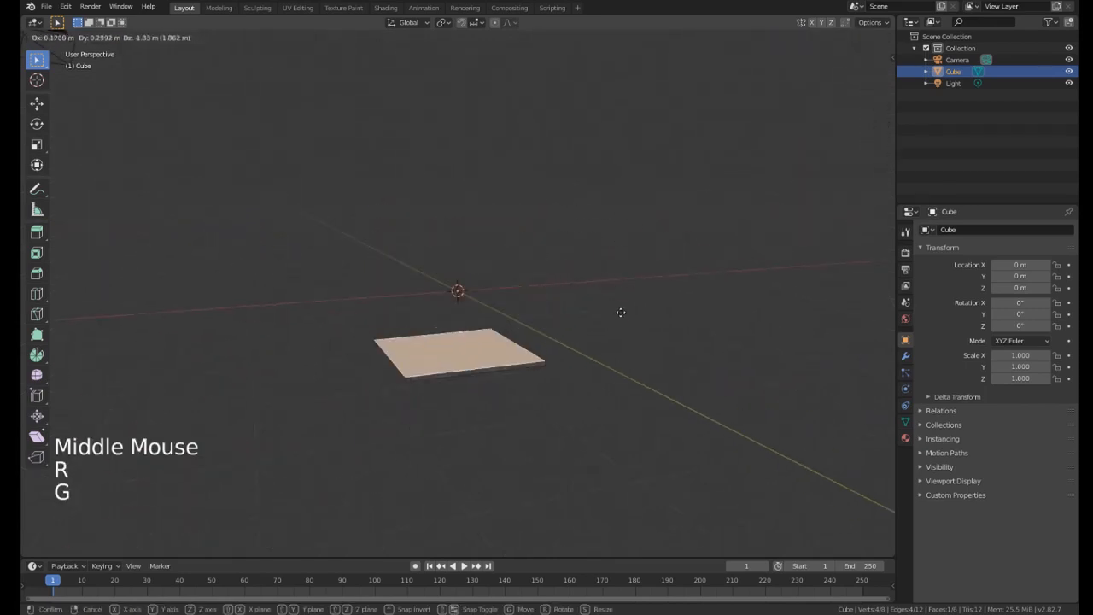
right_click(632, 222)
Switch to vertex selection and try to move one top corner vertex, alone and with a neighbouring one.
middle_click_drag(632, 222, 482, 300)
key("1")
right_click(437, 290)
key("g")
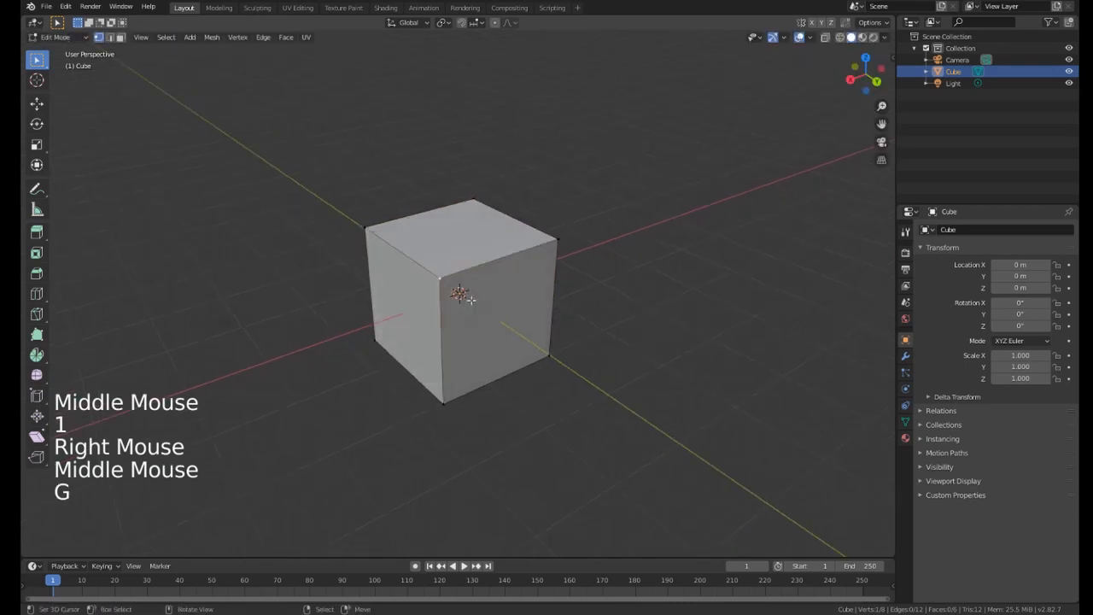
right_click(486, 302)
right_click(558, 241, "shift")
key("g")
left_click(528, 285)
Switch to edge selection, try to move a vertical edge, and select a bottom edge of the cube.
key("2")
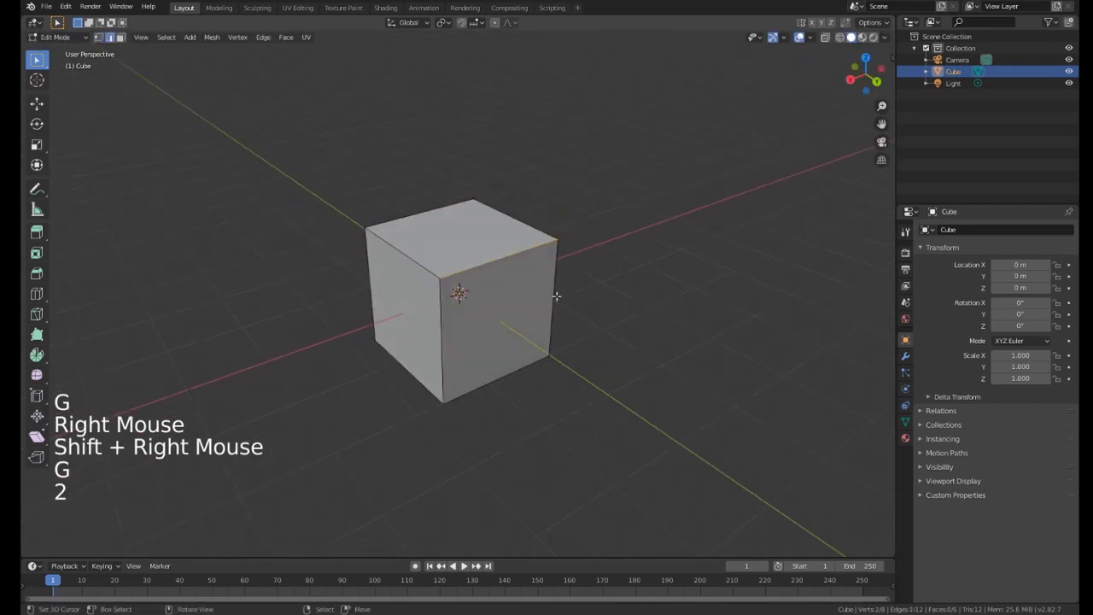
right_click(553, 299)
key("g")
middle_click_drag(554, 299, 509, 351)
right_click(509, 350)
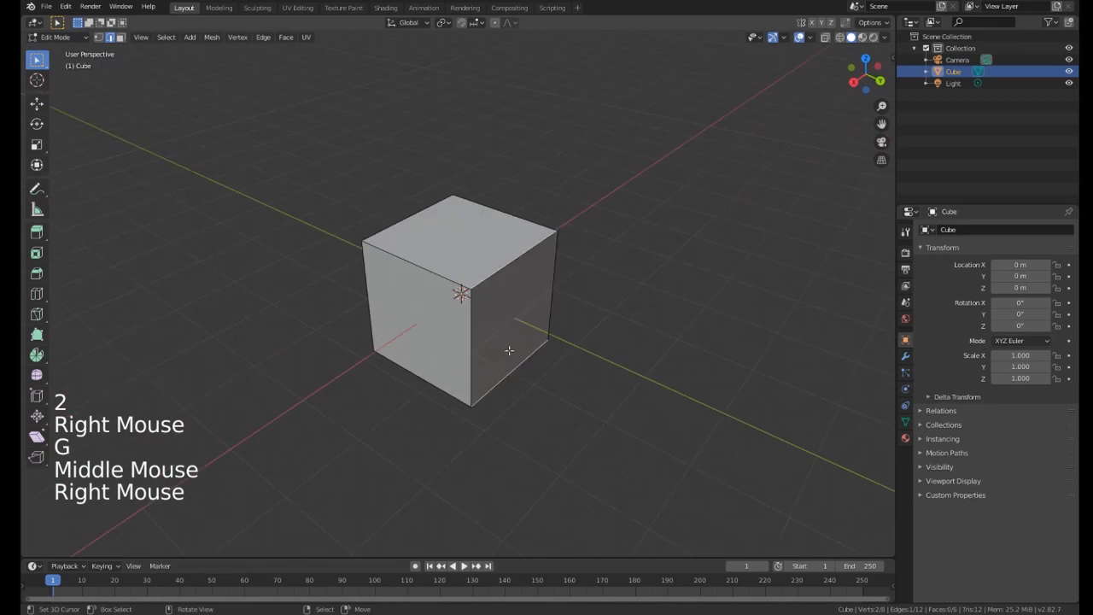
Switch to face selection and select the top and side faces, singly and several at once.
key("3")
right_click(504, 289)
right_click(457, 248)
right_click(404, 275)
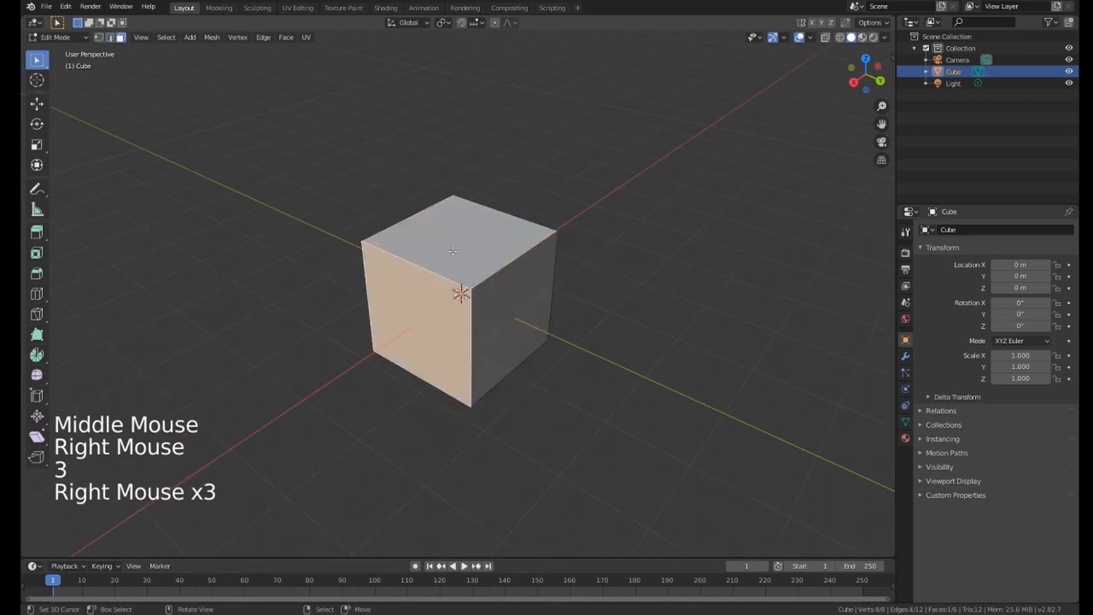
right_click(477, 253)
right_click(502, 308)
right_click(430, 324, "shift")
right_click(444, 268, "shift")
Practise selecting all faces of the cube at once, ending with only the top face selected.
mouse_move(444, 269)
middle_mouse_down()
mouse_move(409, 236)
mouse_move(398, 311)
mouse_move(262, 290)
mouse_move(432, 282)
middle_mouse_up()
scroll(410, 235, "up", 2)
key("a")
right_click(412, 247)
middle_click(412, 247)
key("a")
right_click(413, 247)
key("a")
key("a")
key("a")
right_click(484, 230)
middle_click_drag(492, 257, 418, 316)
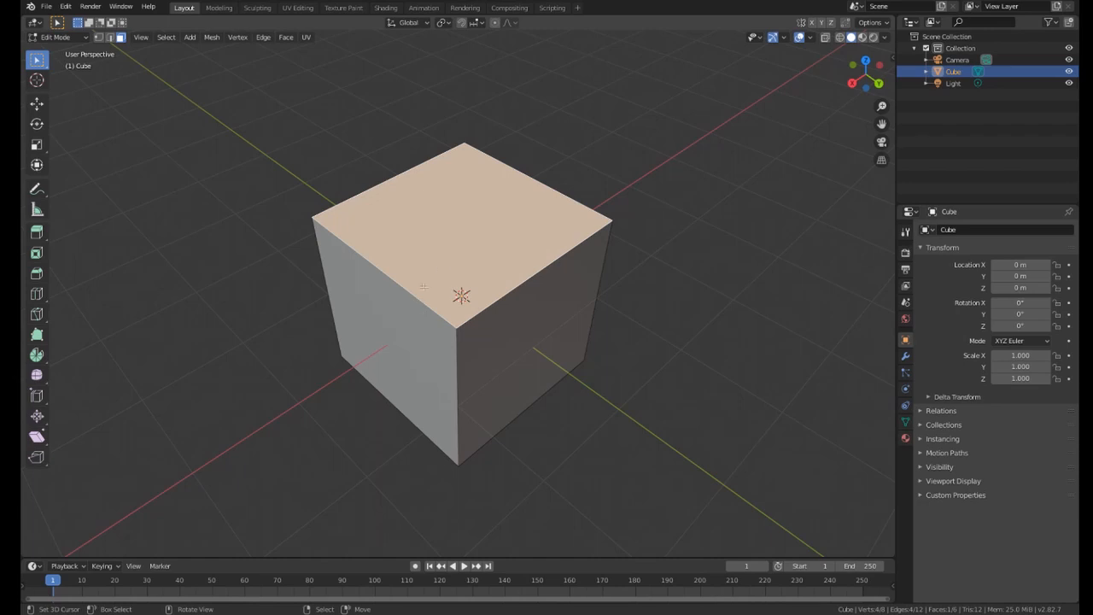
Add loop cuts across the cube in all three directions, two vertical and one horizontal.
key("ctrl+r")
left_click(410, 282)
right_click(410, 282)
middle_click_drag(410, 282, 458, 340)
key("ctrl+r")
left_click(437, 233)
right_click(438, 232)
key("ctrl+r")
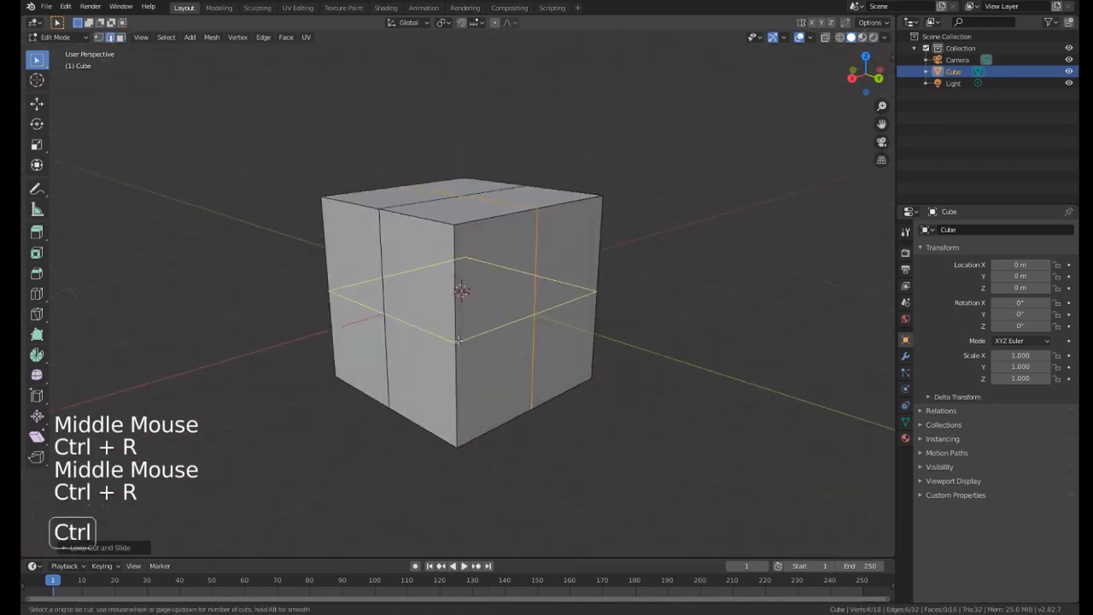
left_click(475, 335)
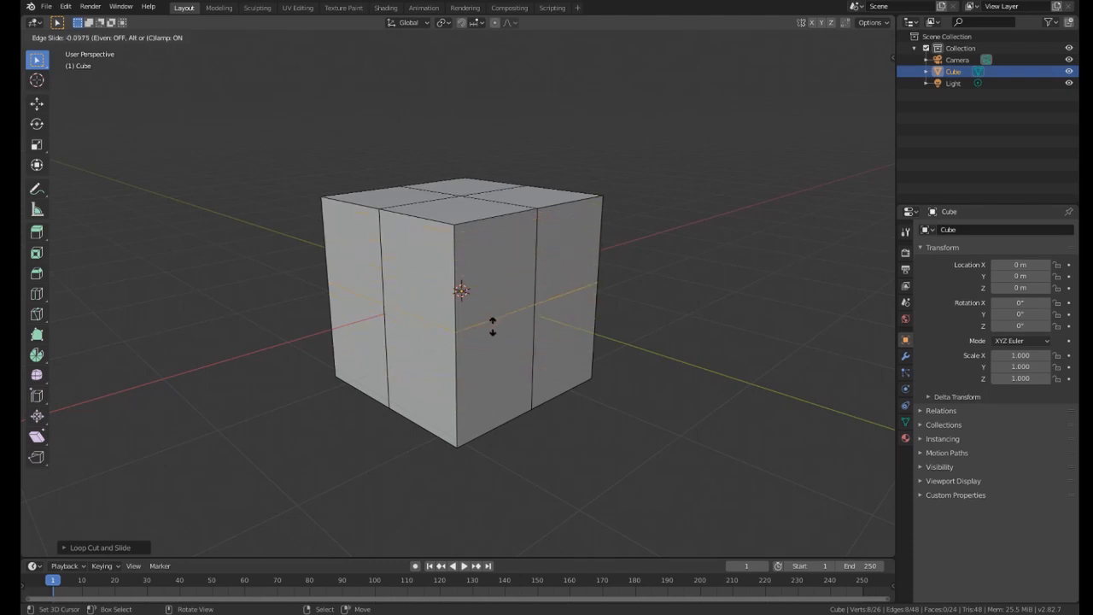
Undo all the loop cuts on the cube.
key("ctrl+z")
key("ctrl+z")
key("ctrl+z")
key("ctrl+z")
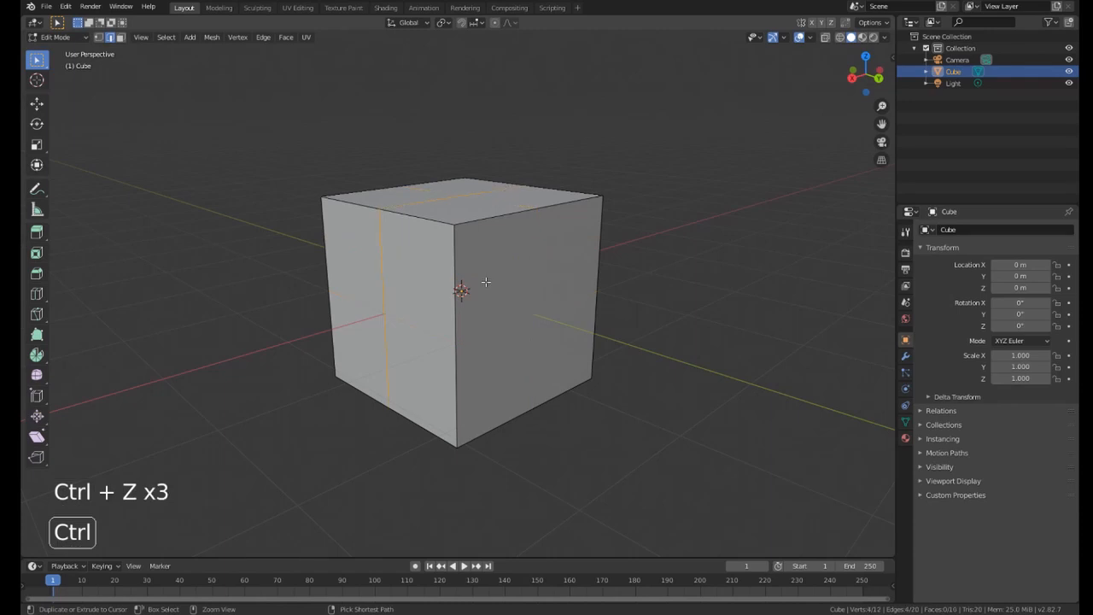
Add two parallel vertical loop cuts that divide the cube's top and front faces into three strips.
middle_click_drag(494, 270, 418, 334)
key("ctrl+r")
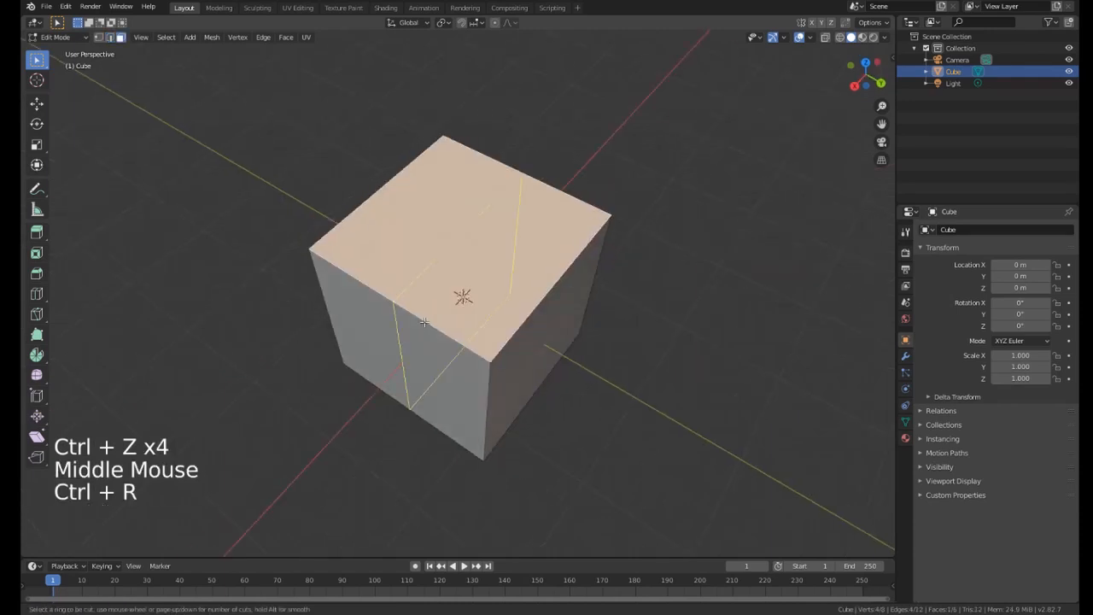
left_click(425, 322)
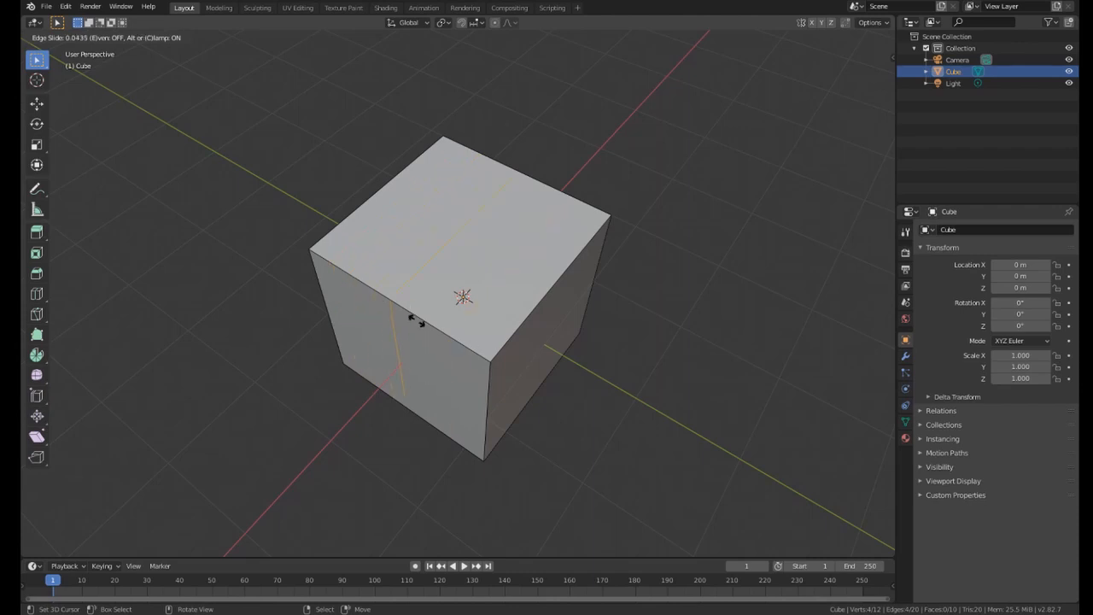
left_click(384, 305)
middle_click_drag(410, 300, 491, 280)
key("ctrl+r")
left_click(471, 305)
left_click(472, 305)
Add three horizontal loop cuts around the cube, one at mid-height and one in each of the halves.
key("ctrl+r")
left_click(402, 345)
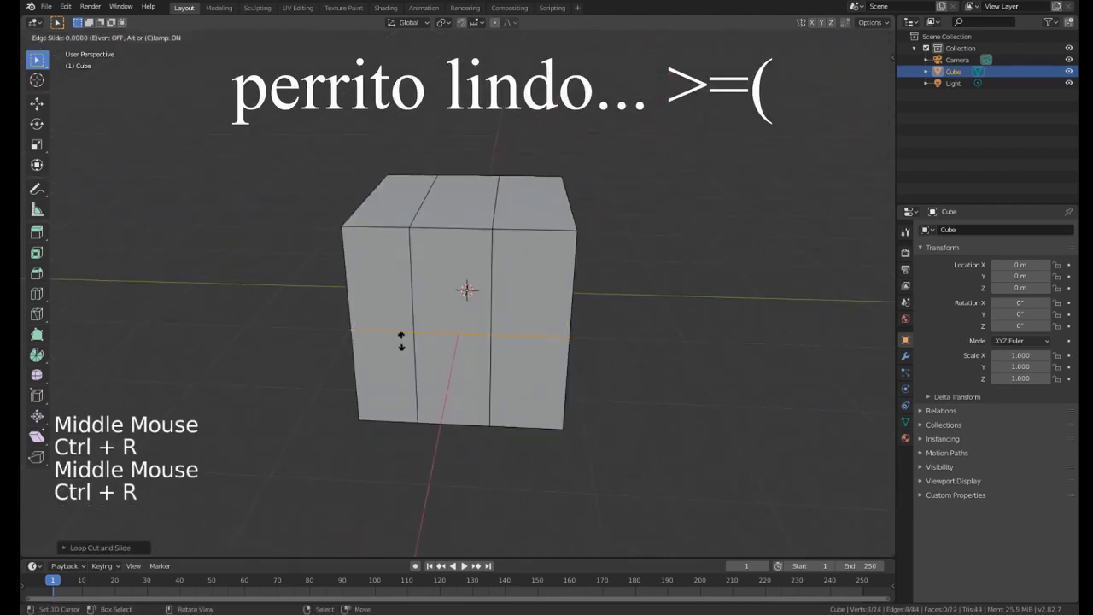
left_click(402, 344)
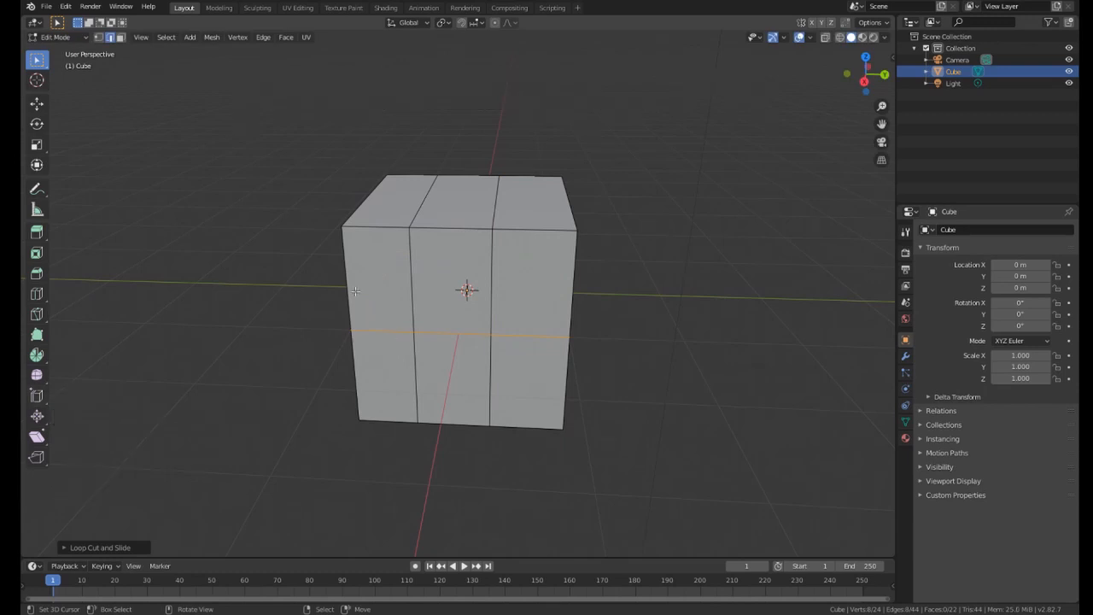
middle_click_drag(402, 308, 415, 309)
key("ctrl+r")
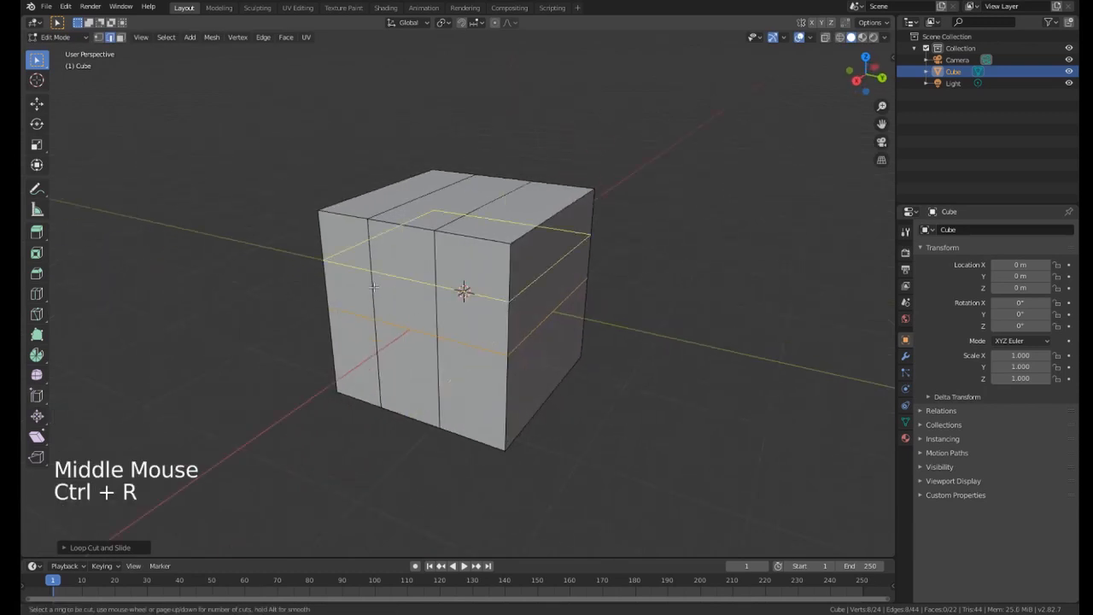
left_click(373, 287)
left_click(374, 287)
key("ctrl+r")
left_click(379, 367)
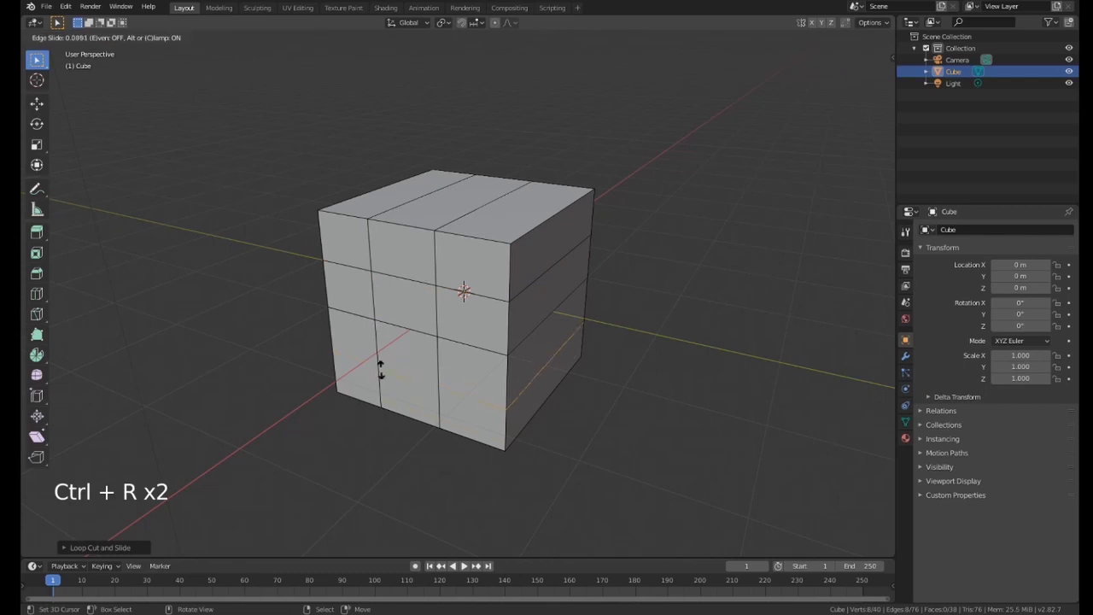
left_click(382, 359)
middle_click_drag(382, 359, 472, 246)
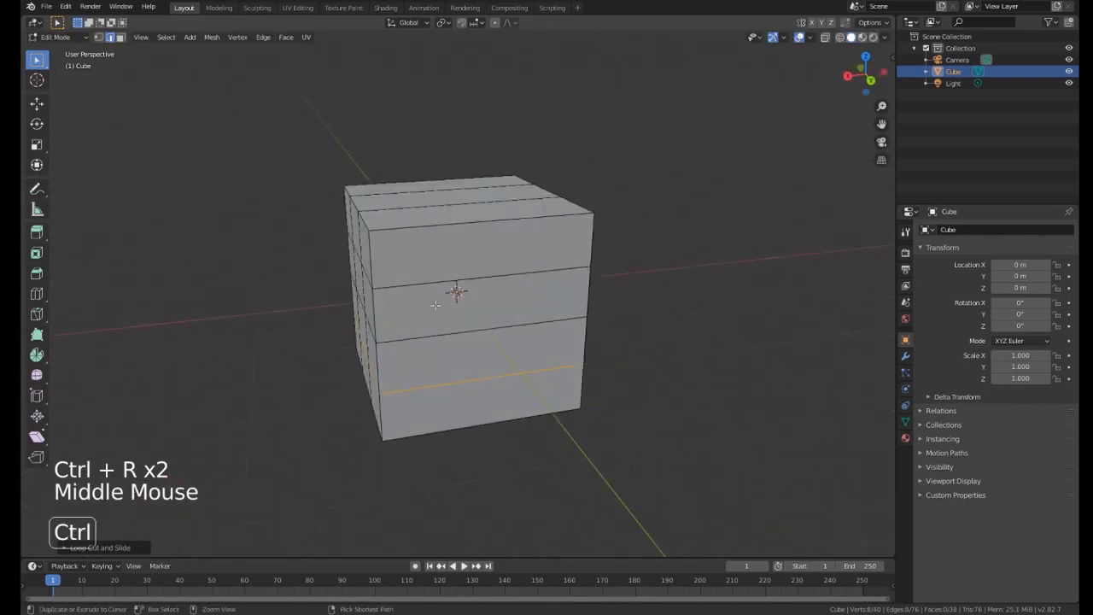
Add three evenly spaced vertical loop cuts running across the two existing vertical cuts.
key("ctrl+r")
scroll(452, 265, "up", 4)
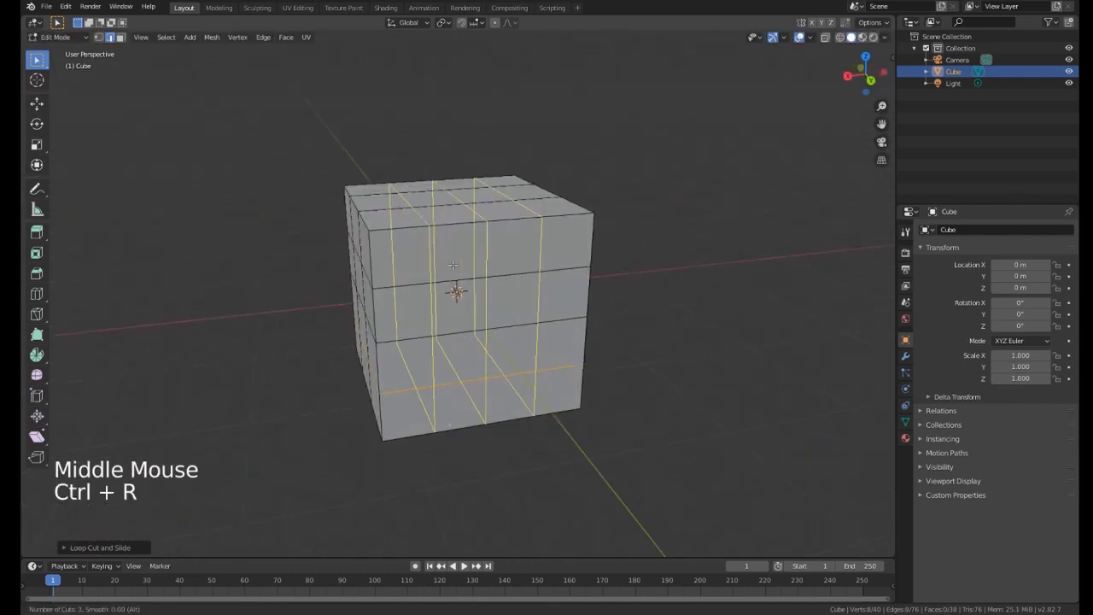
scroll(453, 265, "up", 6)
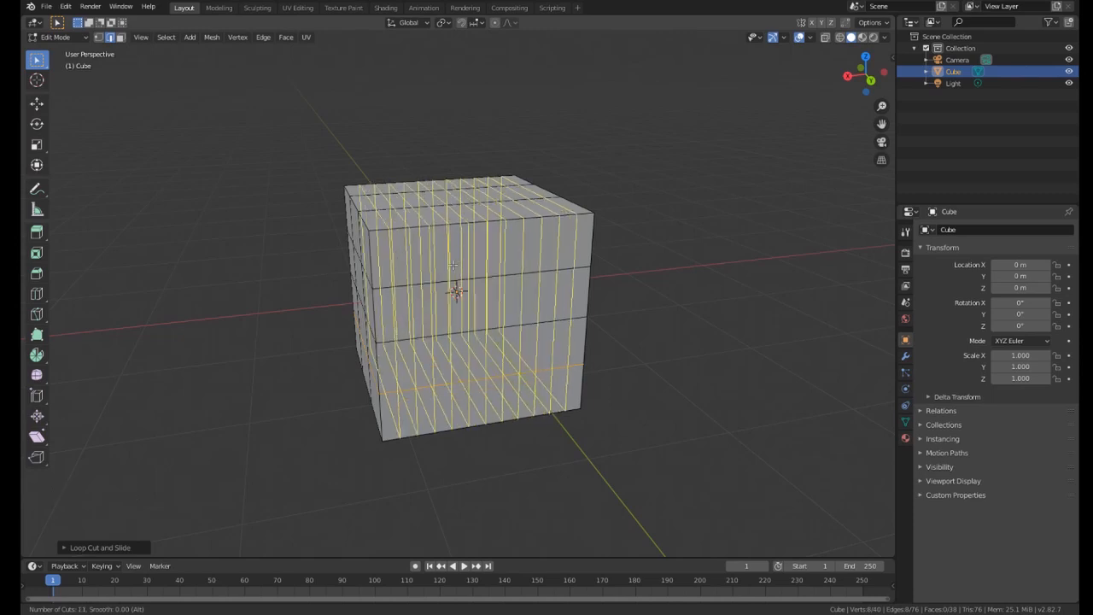
scroll(452, 265, "down", 8)
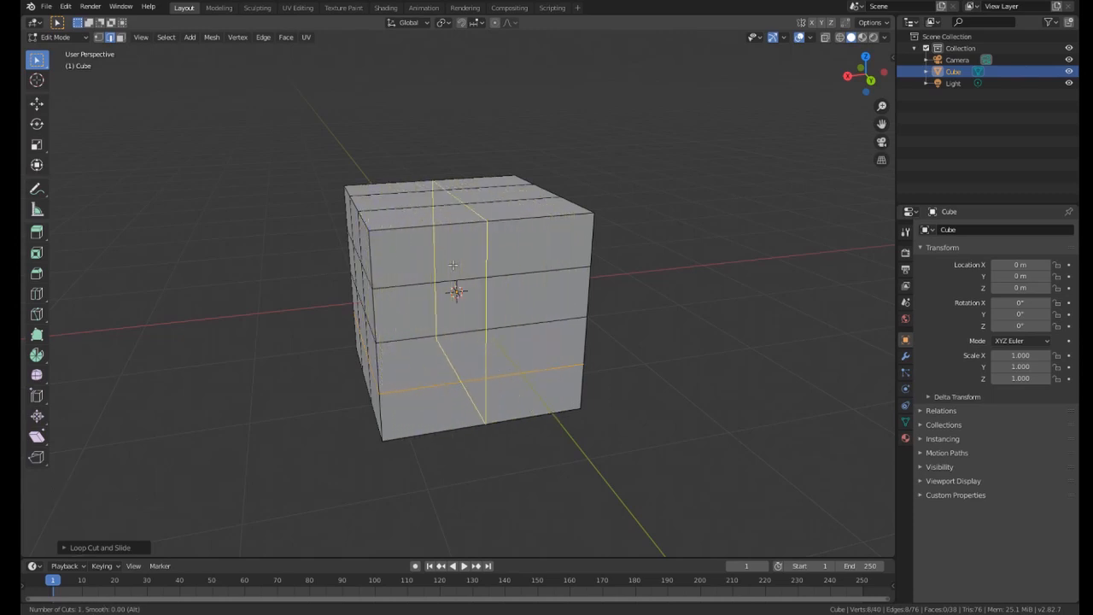
scroll(453, 264, "up", 7)
scroll(453, 264, "down", 7)
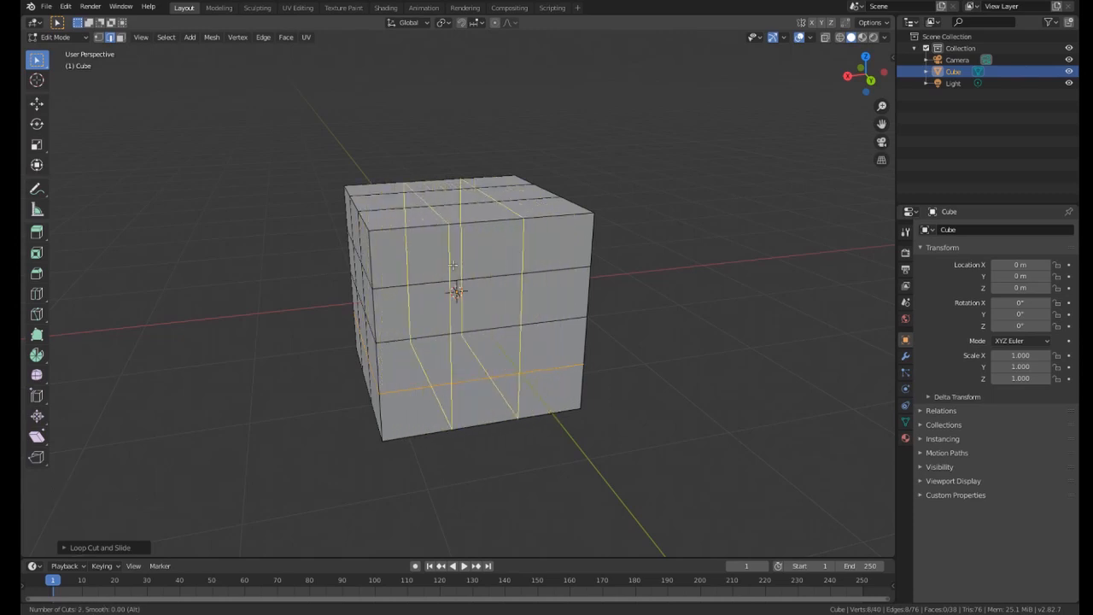
left_click(453, 265)
right_click(453, 265)
middle_click_drag(507, 110, 467, 169)
middle_click_drag(426, 371, 383, 346)
middle_click_drag(301, 277, 592, 274)
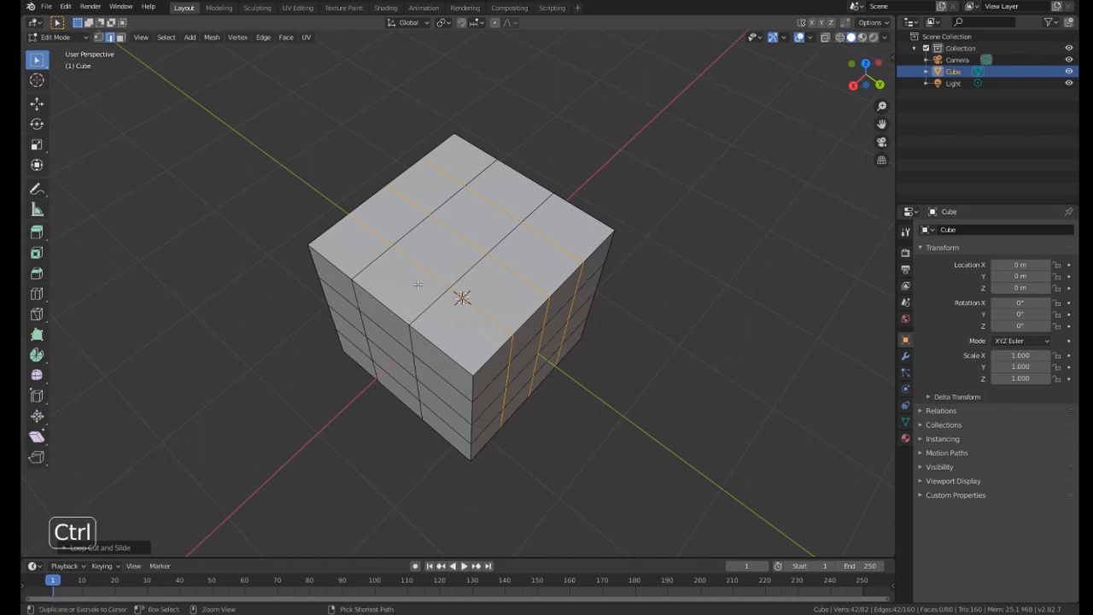
Undo all loop cuts to get back to the plain cube.
key("ctrl+a")
key("ctrl+a")
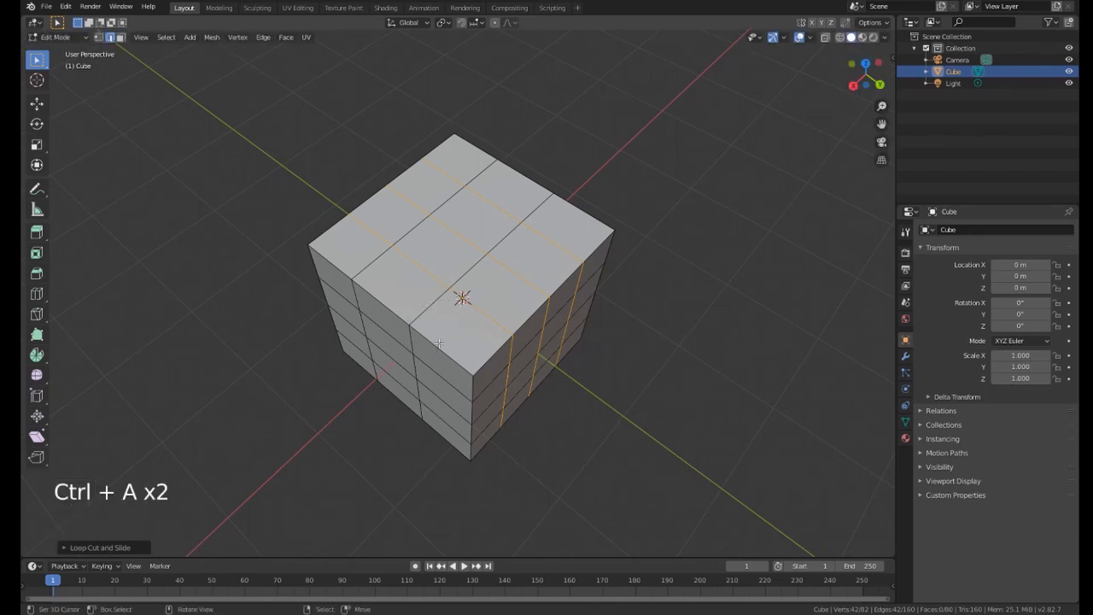
middle_click_drag(450, 343, 472, 364)
key("ctrl+z")
key("ctrl+z")
key("ctrl+z")
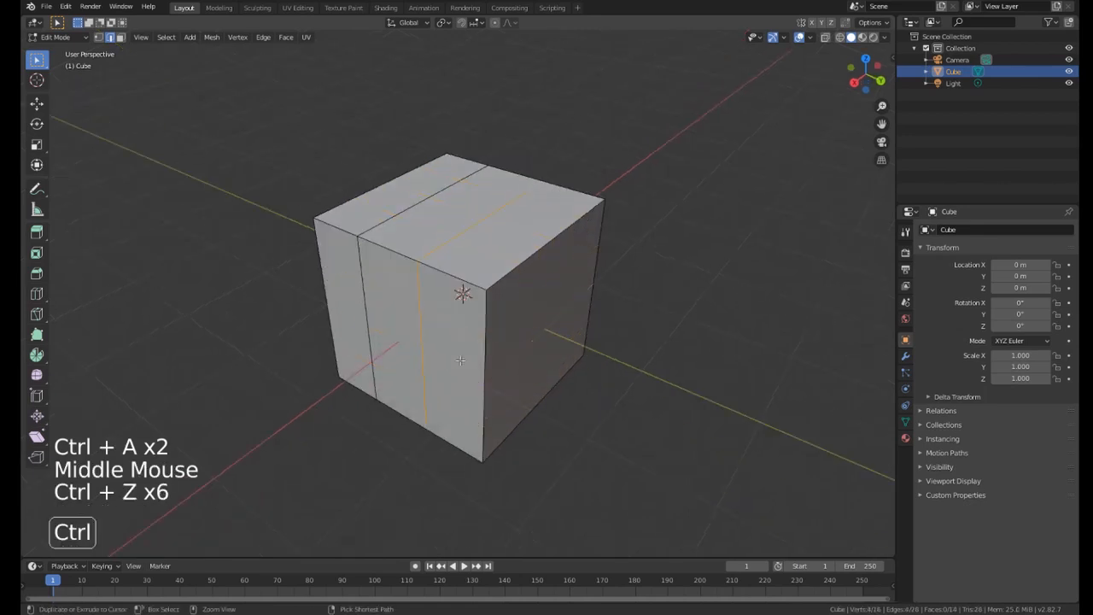
key("ctrl+z")
key("ctrl+z")
Add one centred loop cut in each of the cube's three directions, two vertical and one horizontal.
middle_click_drag(421, 340, 455, 326)
key("ctrl+r")
left_click(450, 296)
right_click(450, 296)
key("ctrl+r")
left_click(512, 279)
right_click(513, 280)
key("ctrl+r")
left_click(529, 354)
right_click(529, 353)
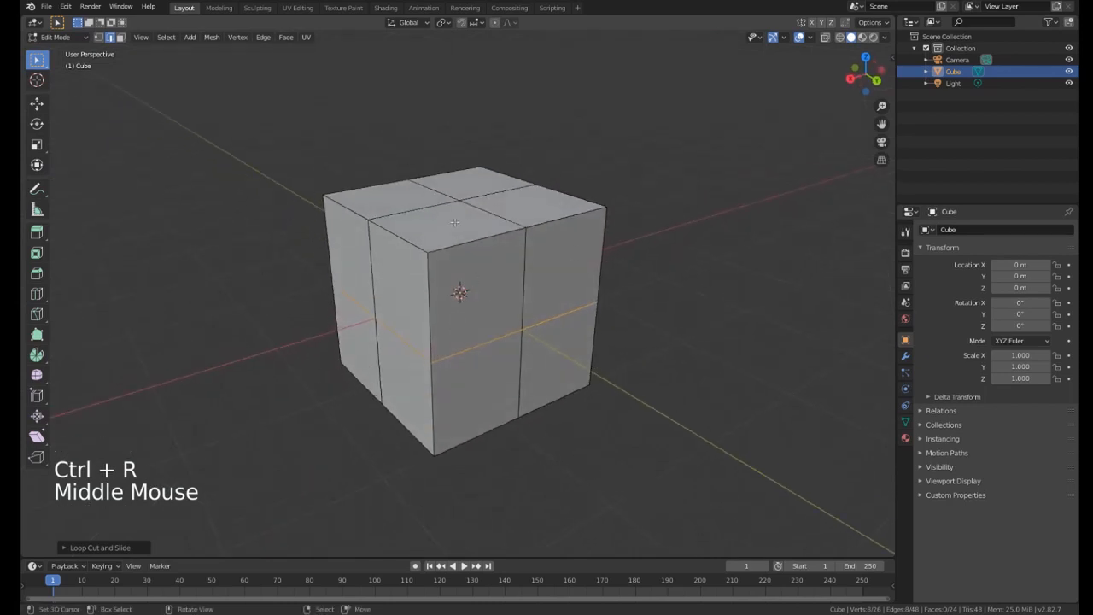
In face select mode, extrude one quarter of the cube's top face upward into a column.
middle_click_drag(455, 222, 370, 253)
middle_click_drag(451, 211, 412, 289)
key("3")
right_click(393, 245)
key("e")
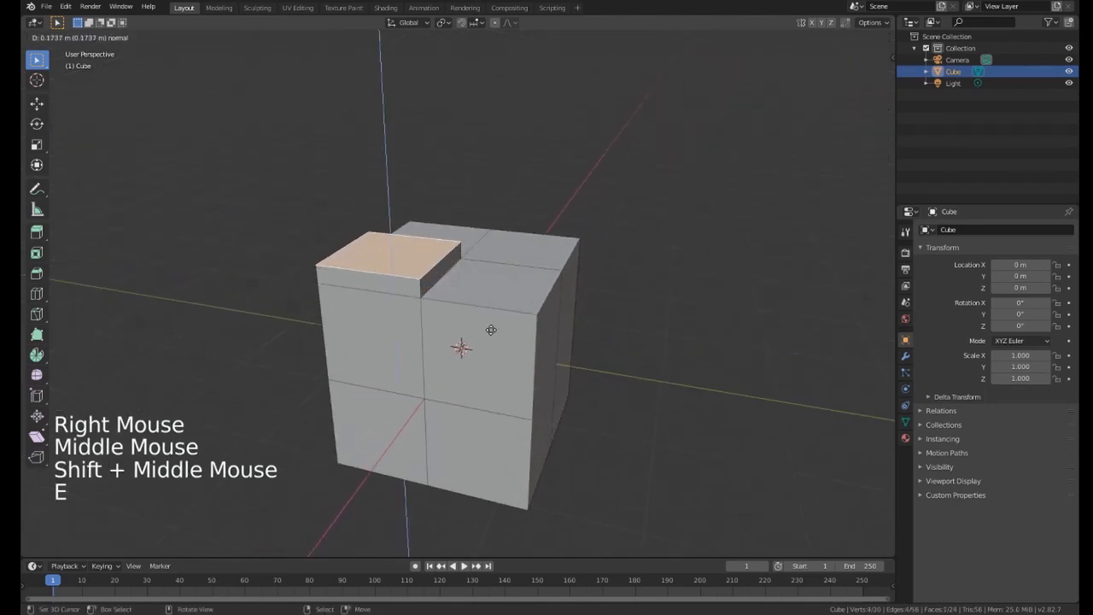
left_click(464, 196)
Extrude an upper quarter face on the cube's +Y side outward into an arm.
middle_click_drag(513, 333, 508, 361)
right_click(507, 362)
key("e")
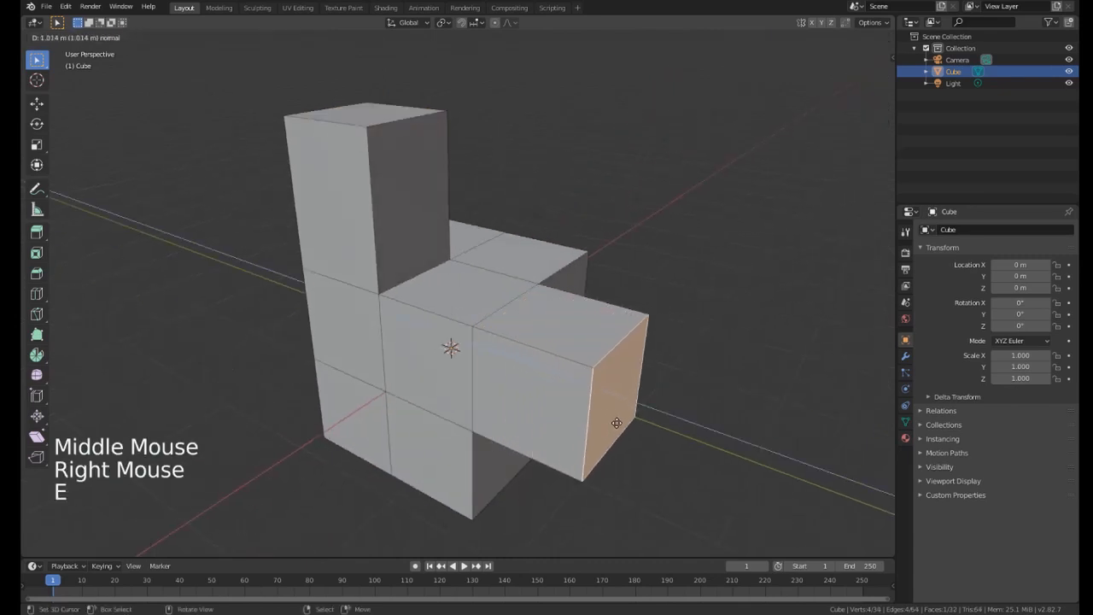
left_click(657, 449)
Extrude an upper quarter face on the cube's -X side outward into a second arm.
middle_click_drag(658, 448, 598, 393, "shift")
middle_click_drag(598, 393, 481, 276)
scroll(533, 343, "down", 2)
scroll(402, 251, "up", 1)
right_click(481, 276)
key("e")
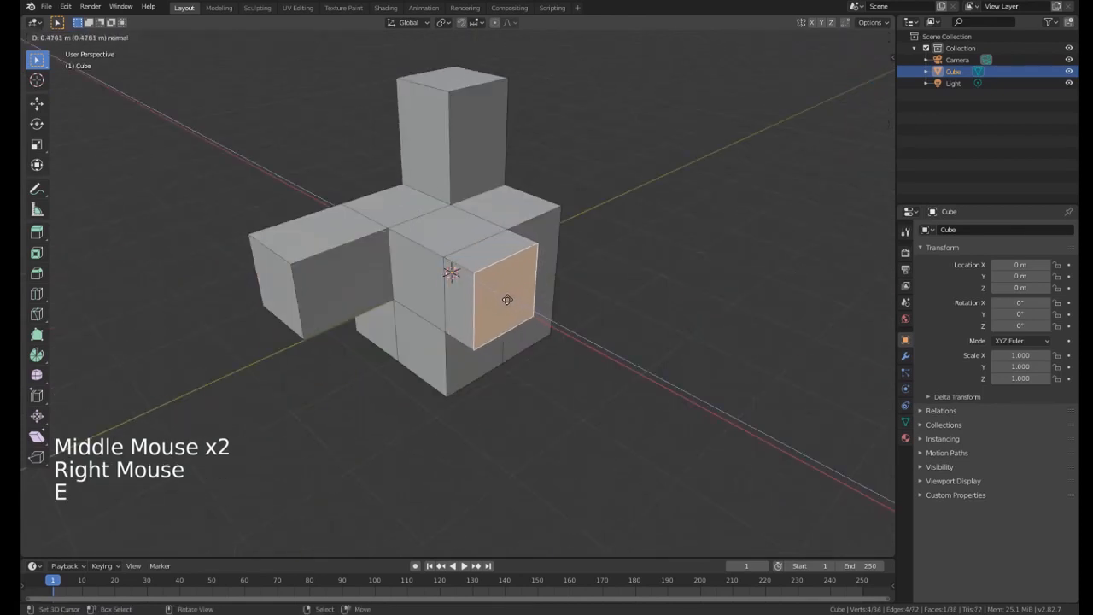
left_click(579, 355)
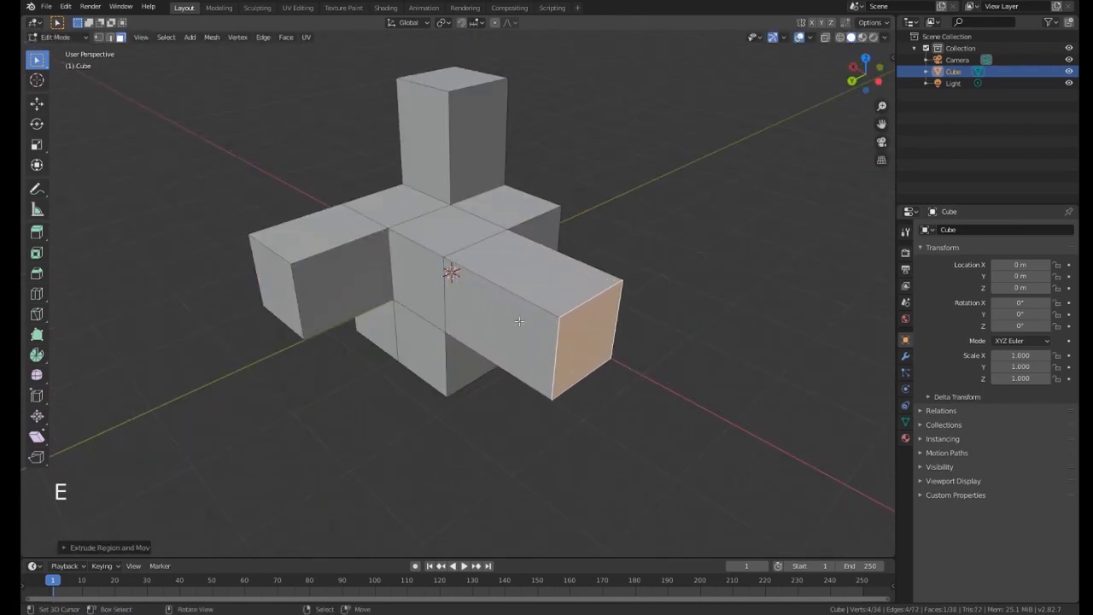
Extrude an upper quarter face on the cube's -Y side outward into a third arm.
middle_click_drag(520, 321, 510, 213)
middle_click_drag(585, 330, 508, 329)
right_click(501, 293)
key("e")
left_click(570, 401)
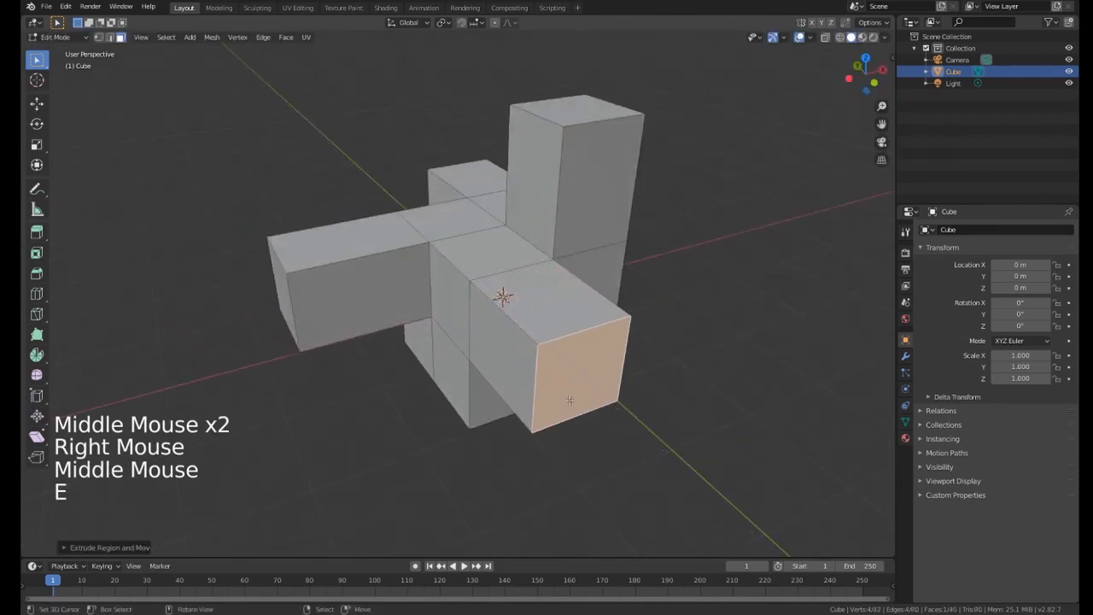
Extrude the column's top face upward to add a second segment.
middle_click_drag(560, 232, 457, 326, "shift")
right_click(451, 214)
middle_click_drag(451, 214, 444, 224)
key("e")
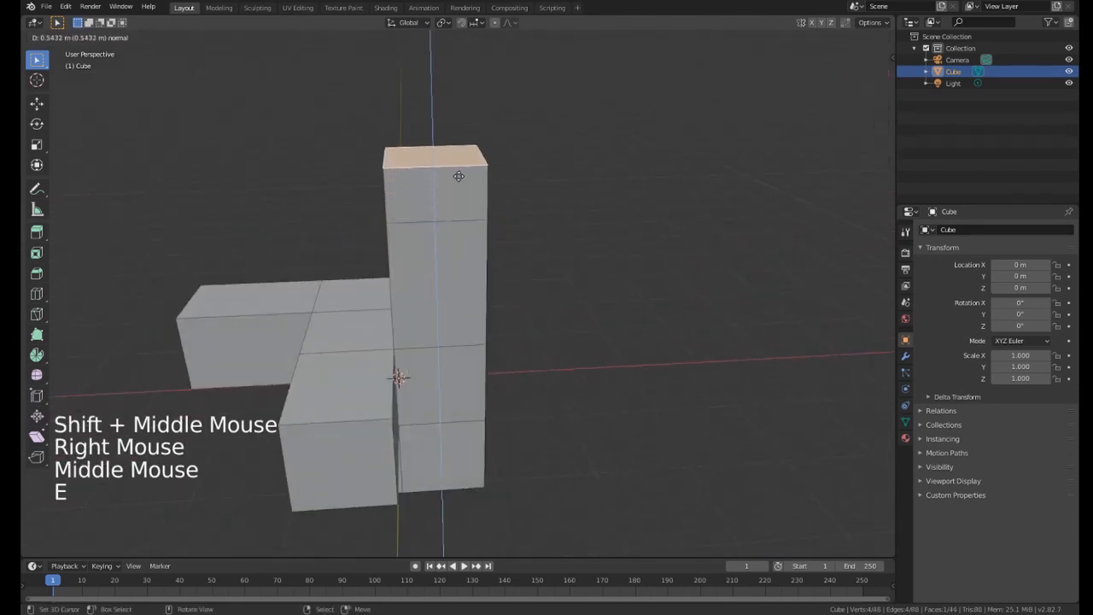
left_click(461, 139)
In the right orthographic view, extrude the column's top face upward by one more segment.
scroll(472, 164, "down", 2)
scroll(468, 170, "up", 1)
middle_click_drag(472, 164, 441, 249)
key("KP_3")
scroll(441, 249, "up", 1)
key("g")
right_click(447, 246)
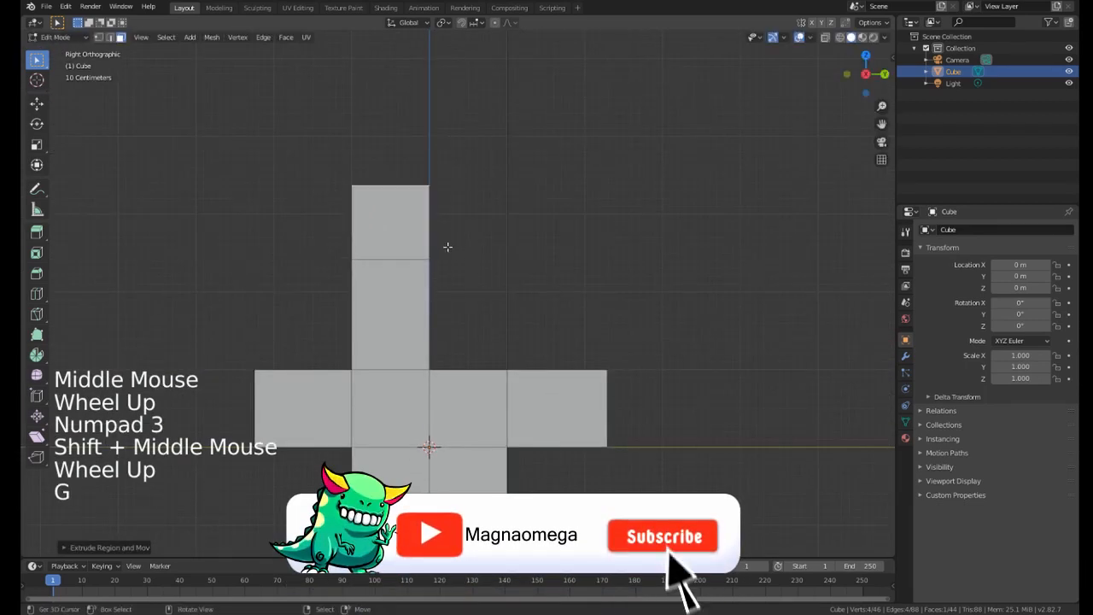
key("e")
left_click(481, 156)
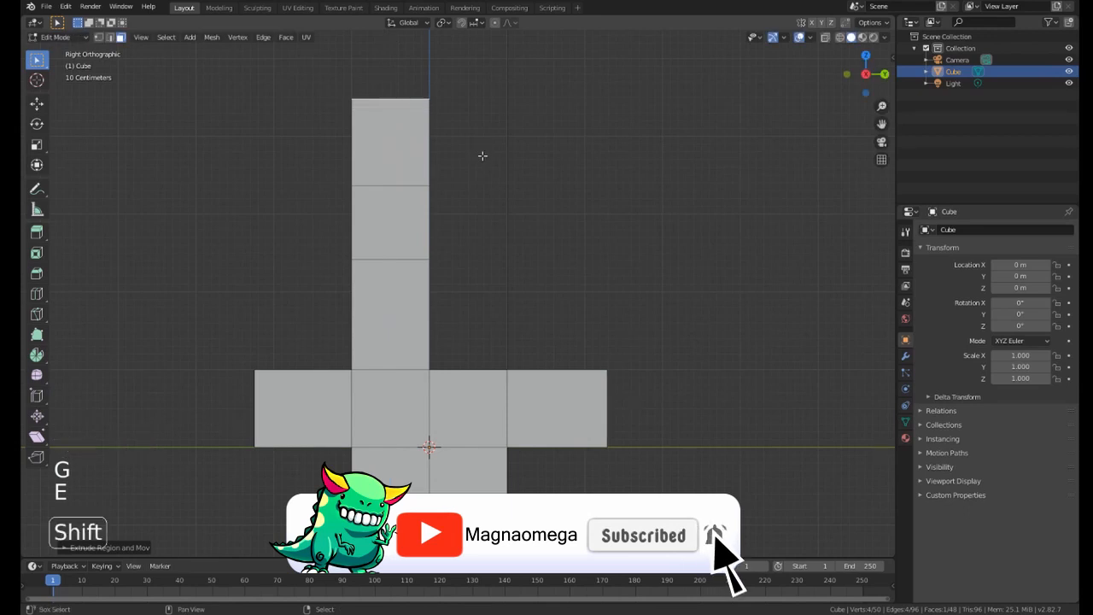
Chain extrusions from the column's top along a winding path that arches over, dips, rises again and returns above the column.
middle_click_drag(481, 156, 477, 215, "shift")
middle_click_drag(489, 127, 492, 182, "shift")
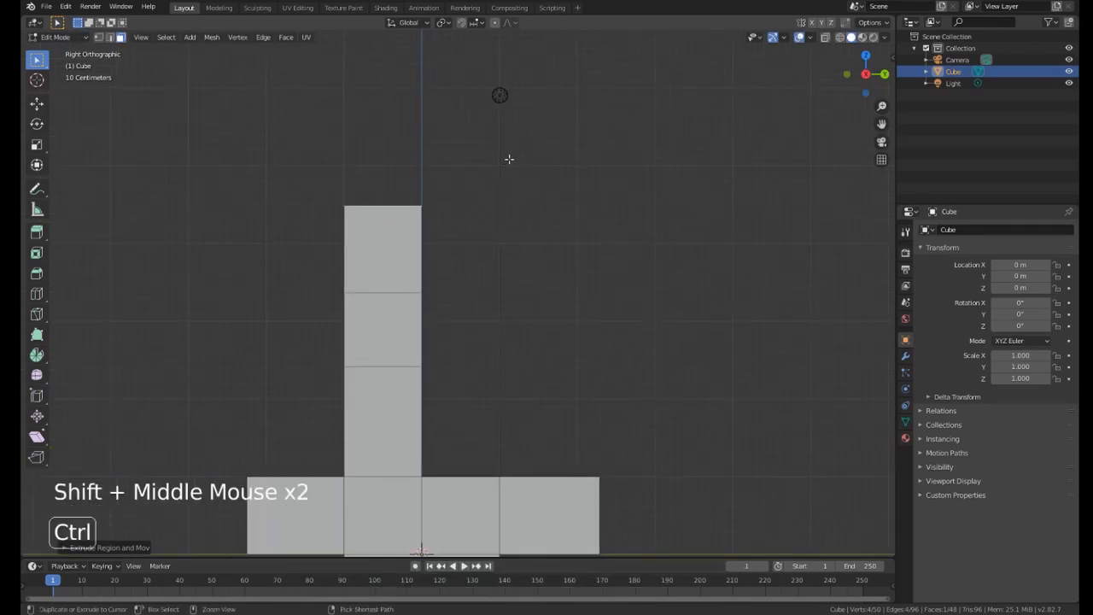
left_click(509, 159, "ctrl")
left_click(604, 197, "ctrl")
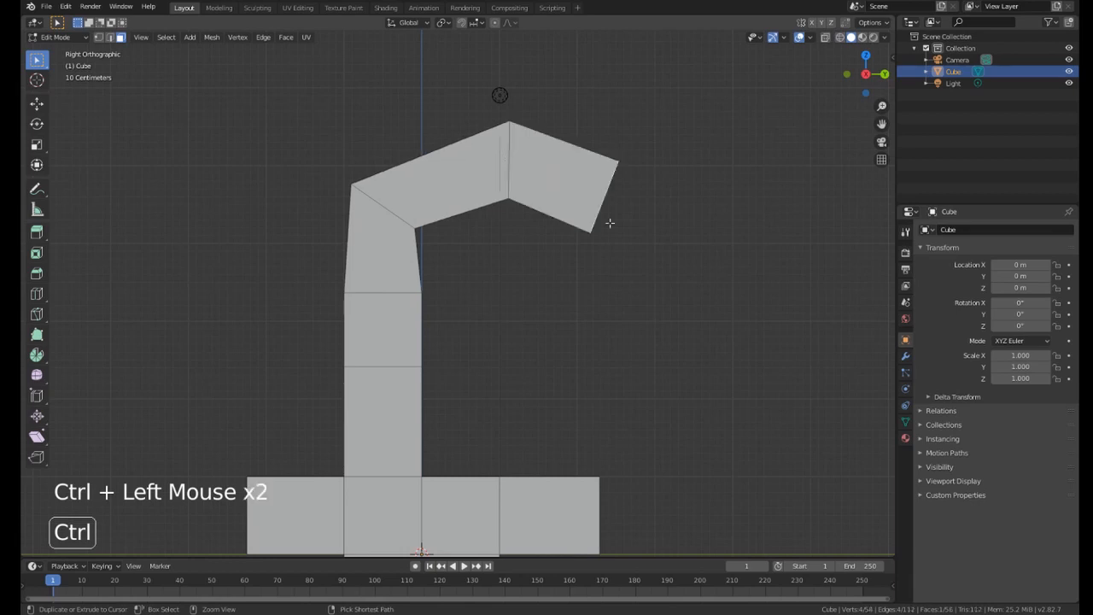
left_click(615, 403, "ctrl")
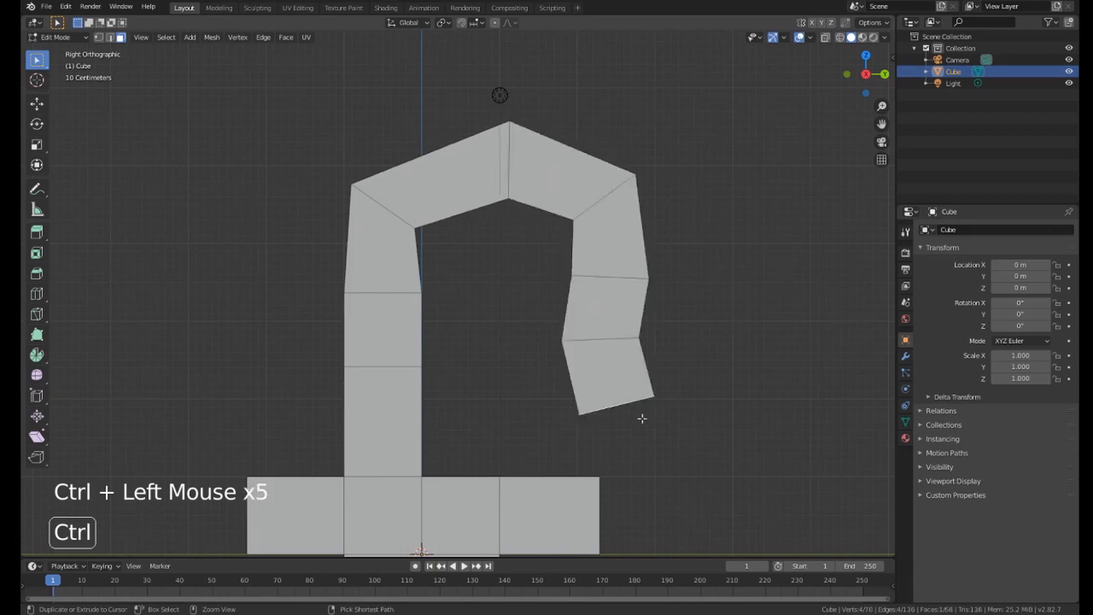
left_click(770, 398, "ctrl")
left_click(828, 329, "ctrl")
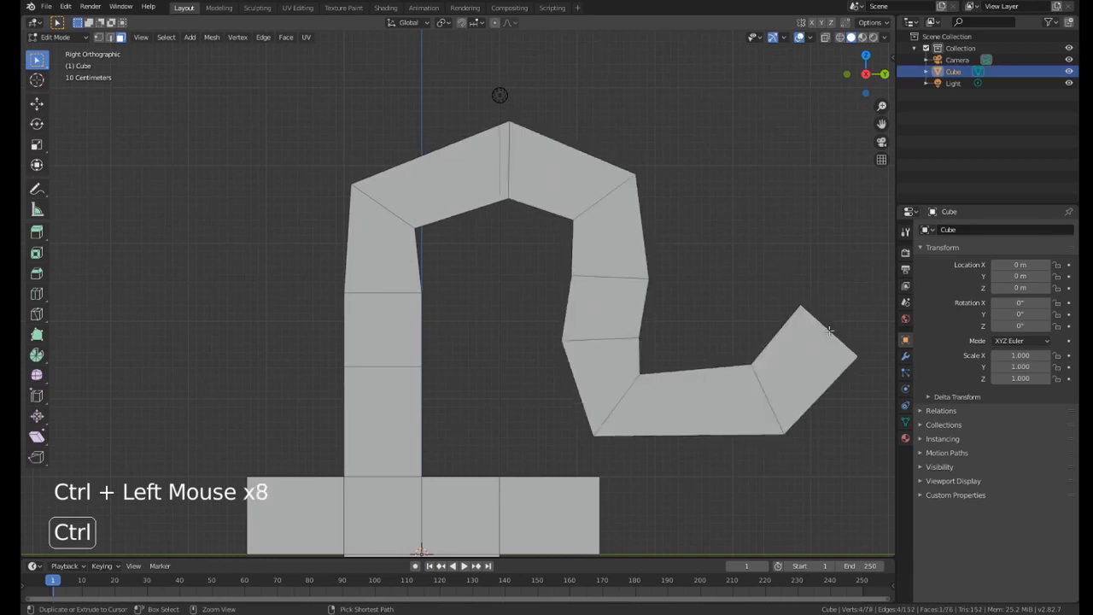
left_click(825, 249, "ctrl")
left_click(793, 150, "ctrl")
left_click(790, 94, "ctrl")
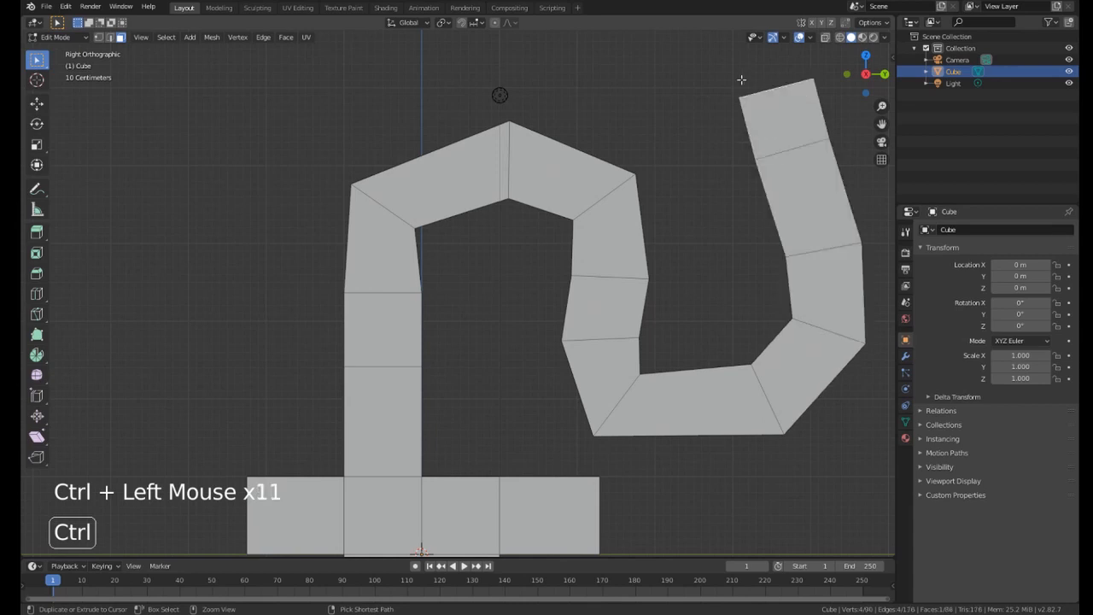
left_click(652, 72, "ctrl")
left_click(560, 63, "ctrl")
left_click(451, 60, "ctrl")
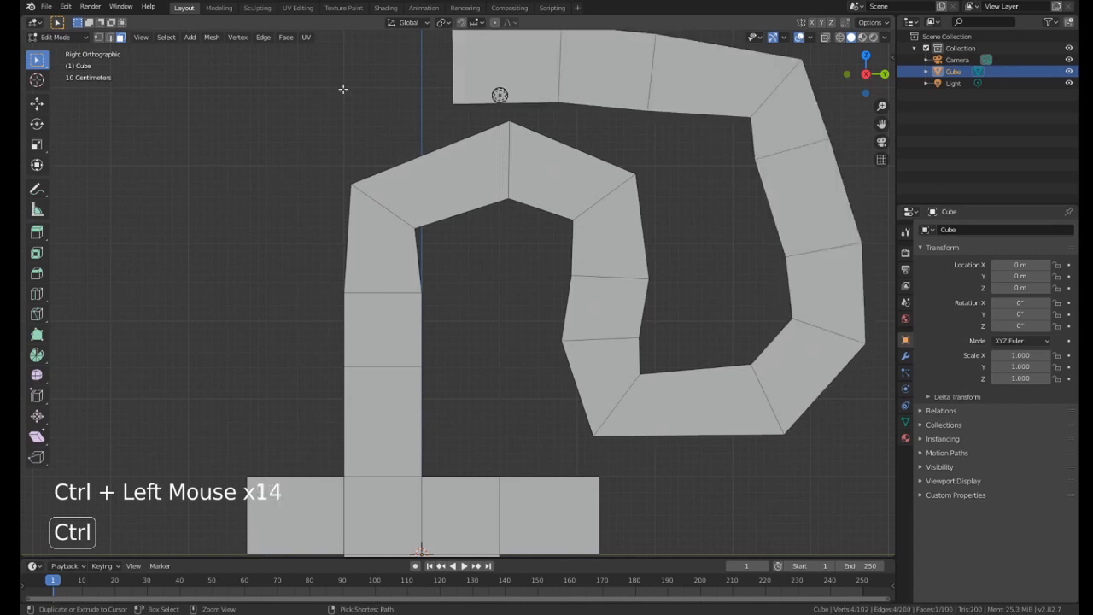
left_click(342, 90, "ctrl")
In perspective view, continue the chained extrusions from the tube's end, curling out to the side and back around.
scroll(382, 201, "down", 3)
middle_click_drag(319, 154, 511, 315)
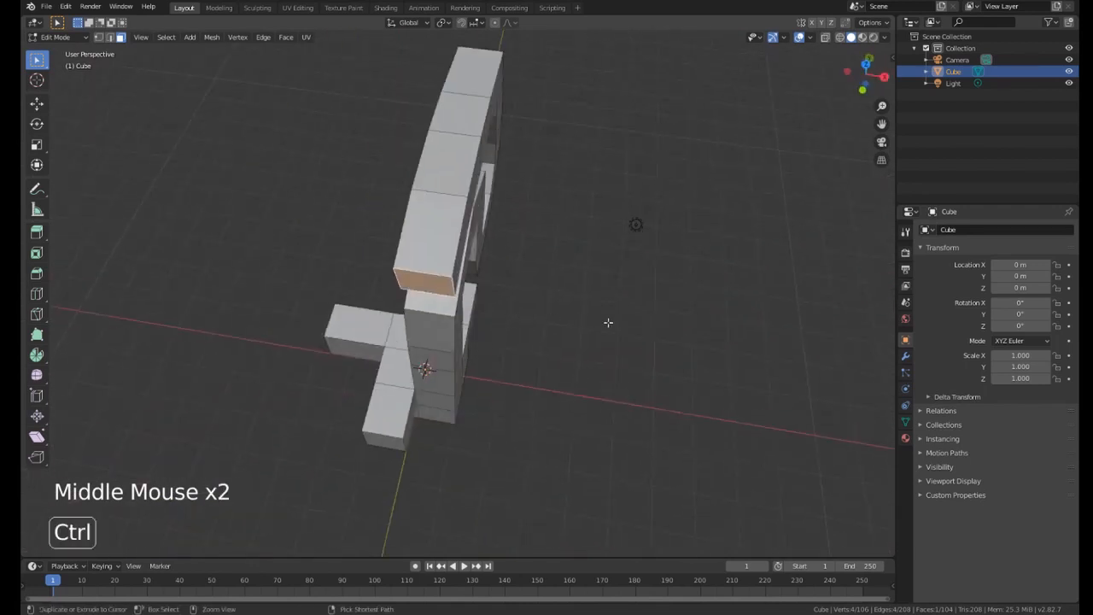
left_click(610, 338, "ctrl")
left_click(695, 328, "ctrl")
left_click(718, 234, "ctrl")
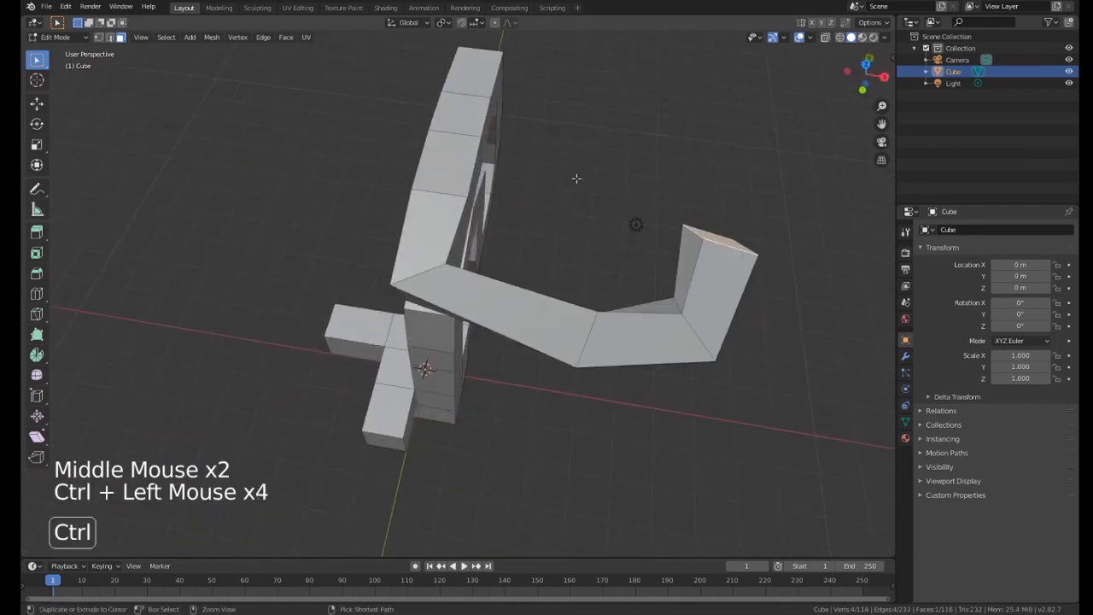
left_click(533, 216, "ctrl")
left_click(492, 359, "ctrl")
middle_click_drag(492, 359, 458, 170)
middle_click_drag(308, 274, 372, 248)
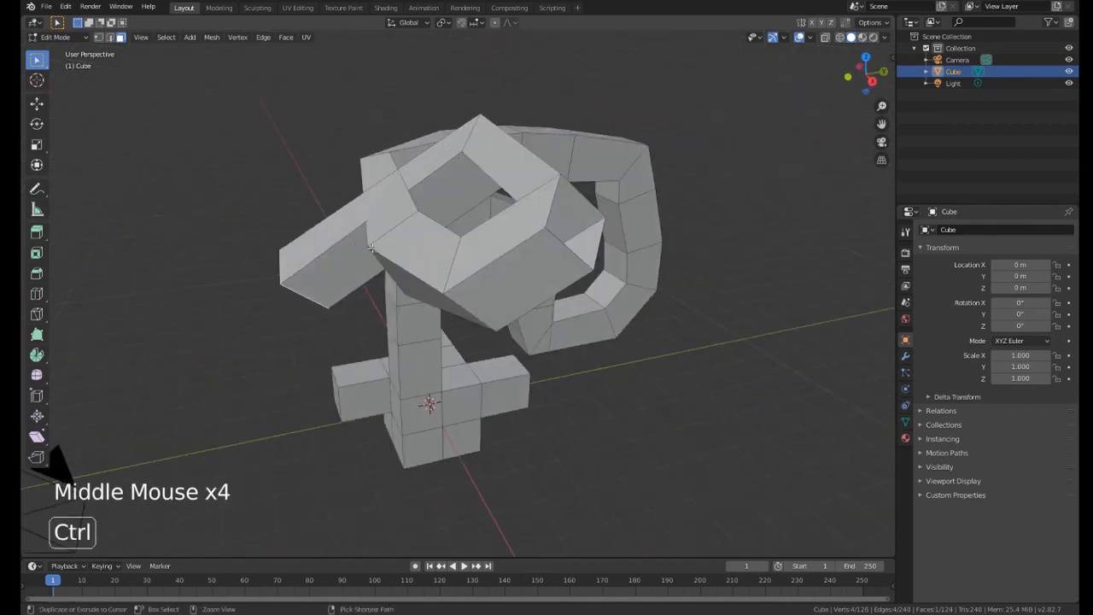
Undo the chained extrusions and the column's extra segments, keeping the single column and the three arms.
key("ctrl+z")
key("ctrl+z")
key("ctrl+z")
key("ctrl+z")
key("ctrl+z")
key("ctrl+z")
key("ctrl+z")
key("ctrl+z")
key("ctrl+z")
key("ctrl+z")
key("ctrl+z")
key("ctrl+z")
key("ctrl+z")
key("ctrl+z")
key("ctrl+z")
key("ctrl+z")
key("ctrl+z")
key("ctrl+z")
key("ctrl+z")
key("ctrl+z")
key("ctrl+z")
key("ctrl+z")
key("ctrl+z")
key("ctrl+z")
key("ctrl+z")
key("ctrl+z")
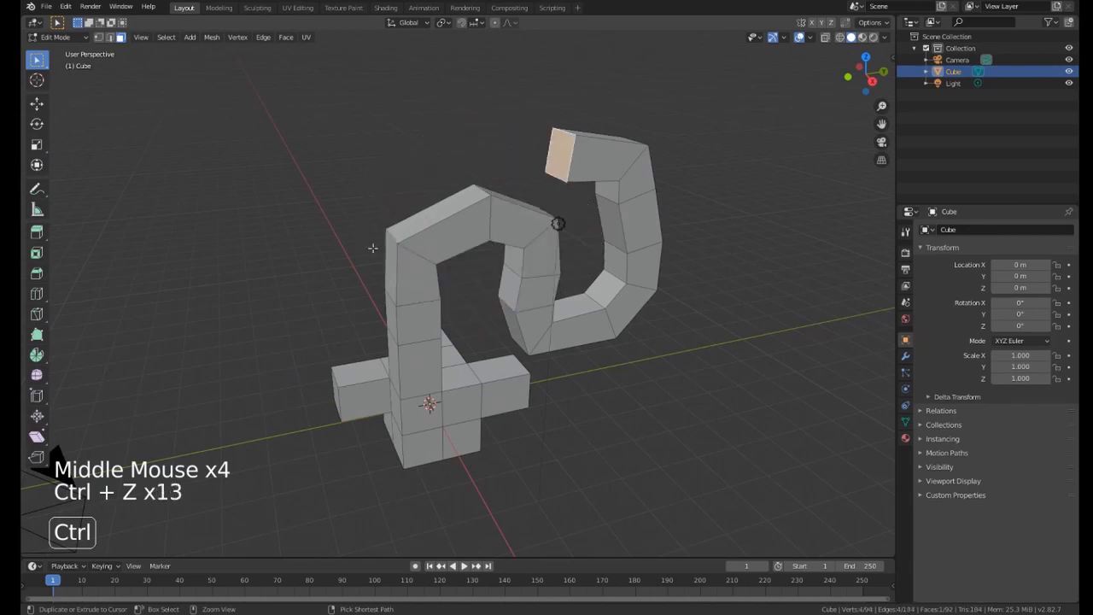
Examine the extruded shape in the front, right and top orthographic views.
middle_click_drag(563, 210, 427, 296)
key("KP_1")
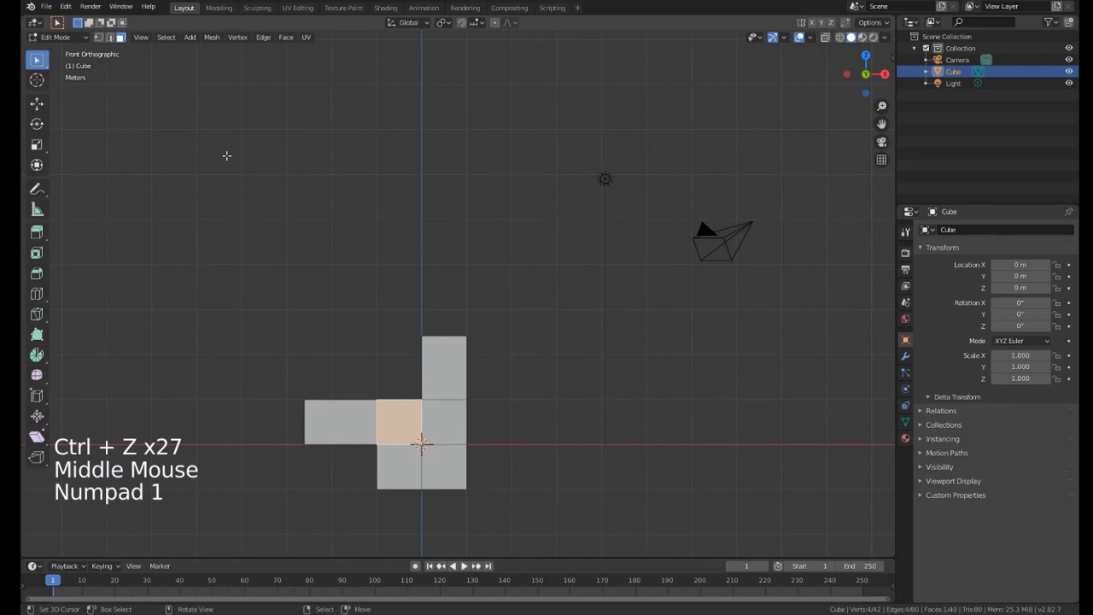
key("KP_3")
key("KP_7")
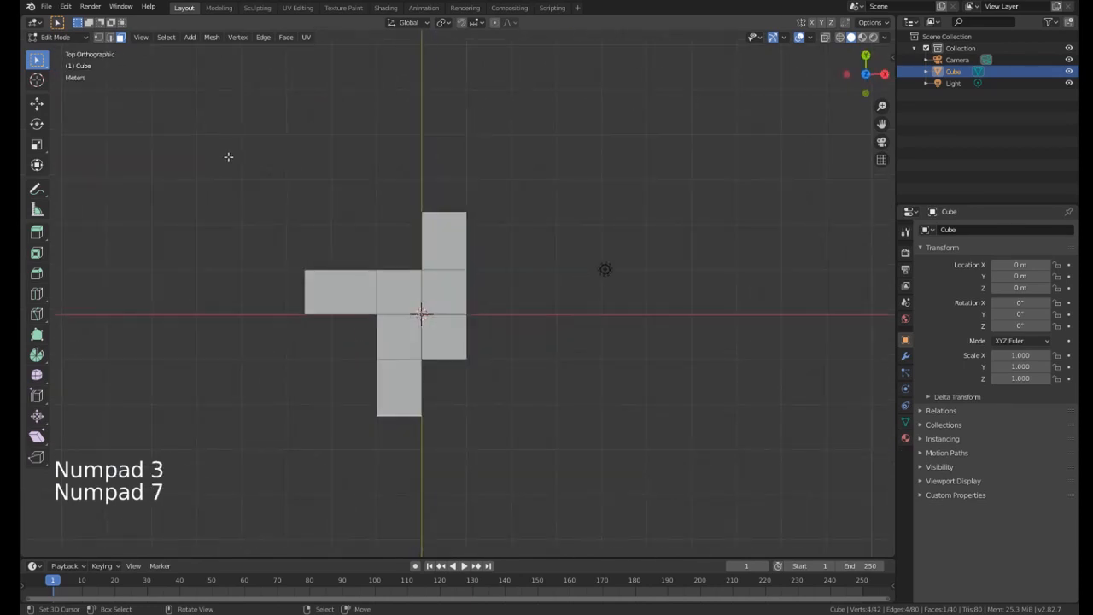
key("KP_1")
key("KP_3")
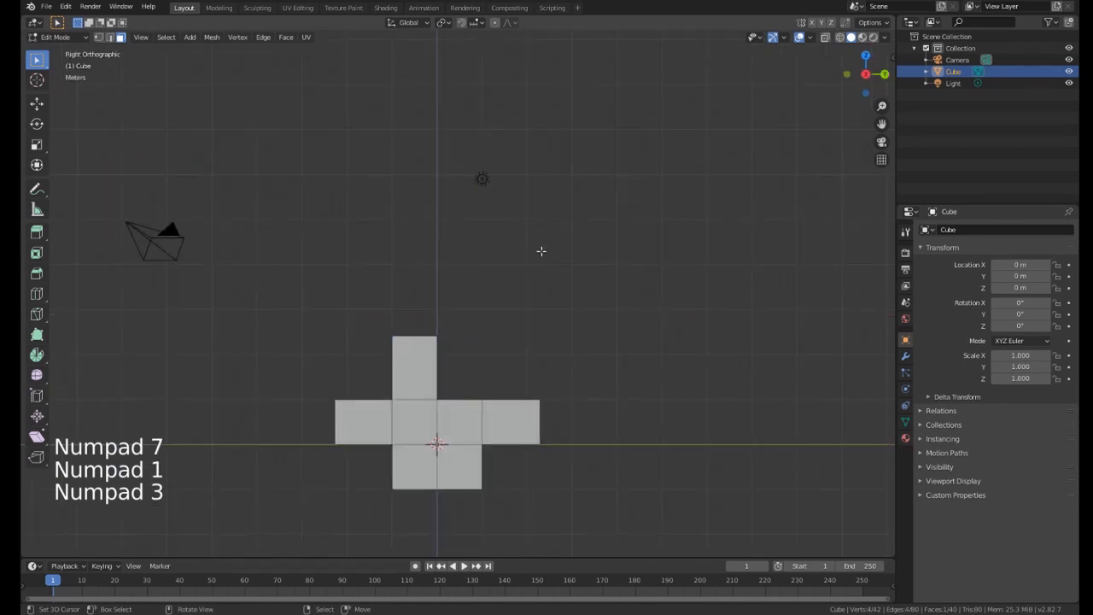
middle_click_drag(540, 251, 615, 277)
key("KP_1")
key("KP_3")
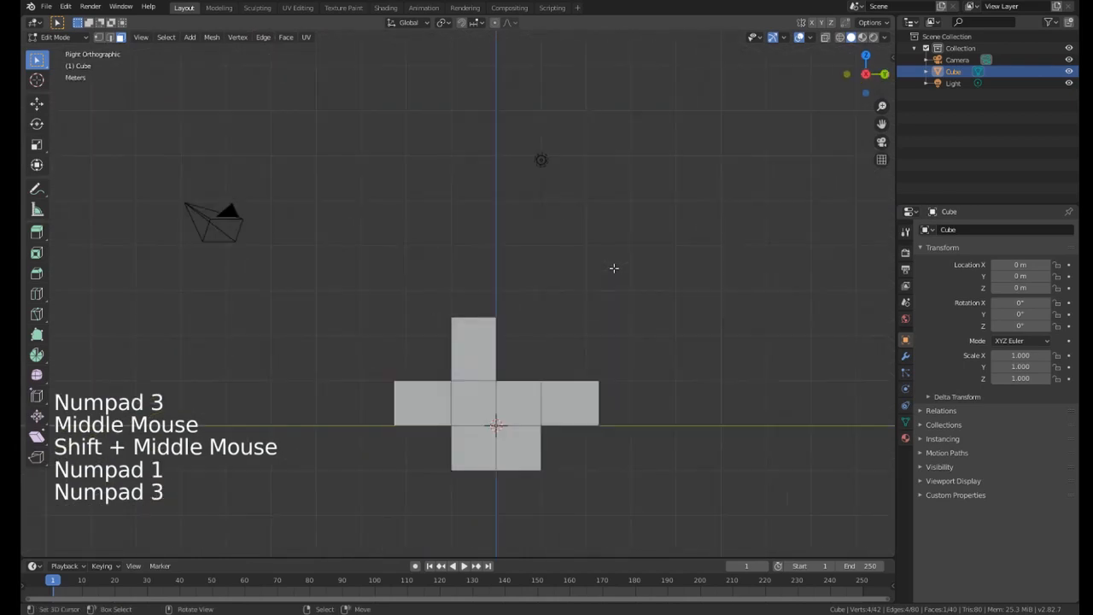
key("KP_7")
Extrude the column's top face upward to add another segment.
middle_click_drag(420, 268, 464, 241, "shift")
scroll(555, 332, "up", 2)
middle_click_drag(464, 242, 570, 241)
right_click(503, 158)
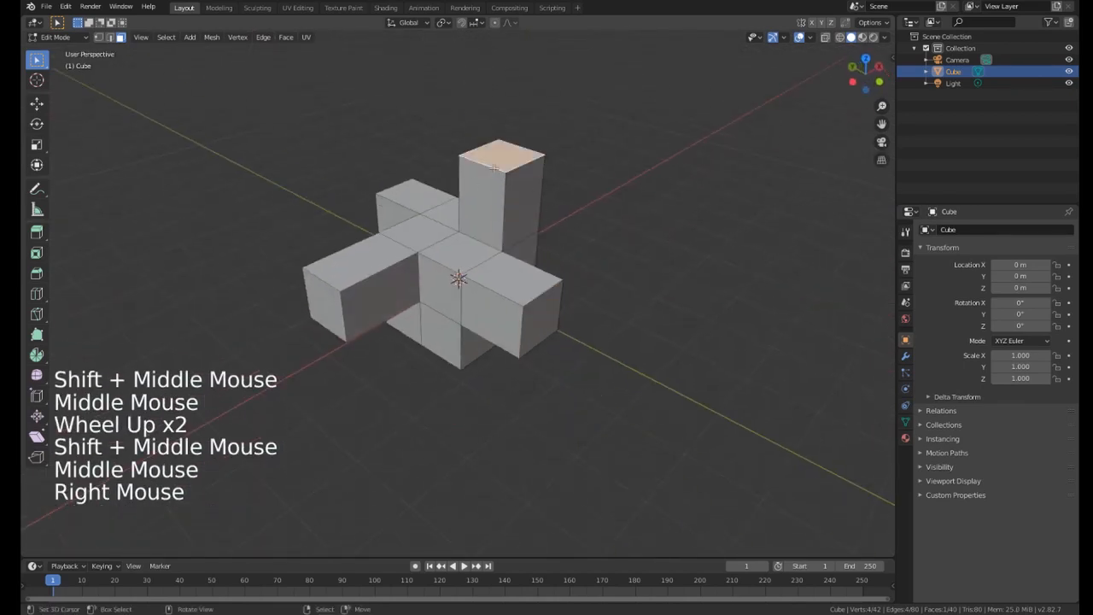
middle_click_drag(452, 213, 483, 254)
middle_click_drag(410, 286, 555, 265, "shift")
middle_click_drag(555, 265, 538, 282, "shift")
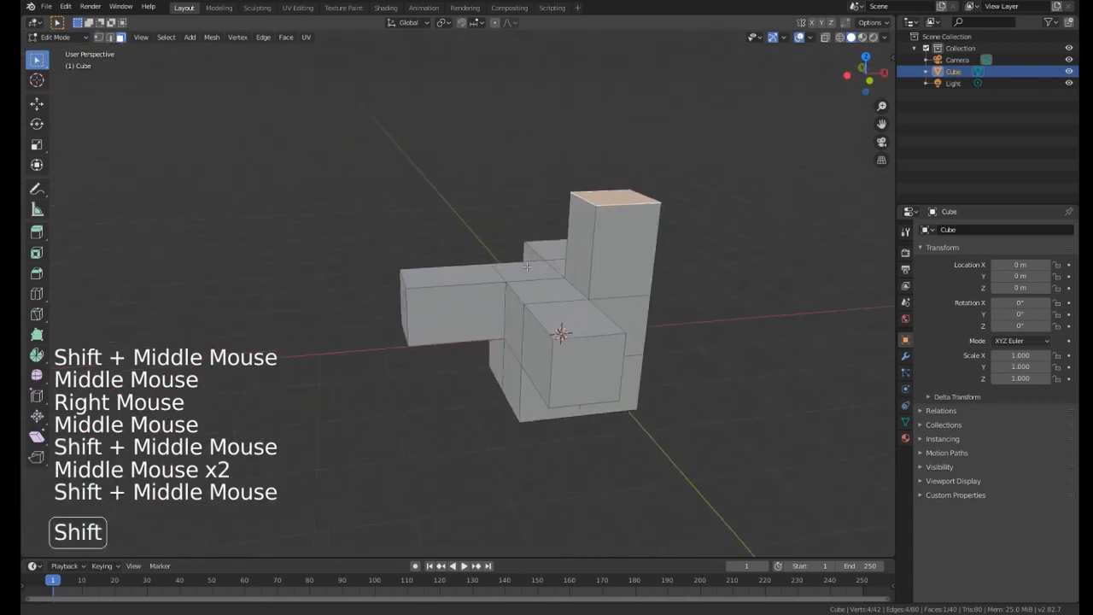
key("e")
left_click(509, 195)
Delete the top face of the arm below and the face of the column's upper segment that looks toward that arm.
middle_click_drag(509, 195, 617, 281)
middle_click_drag(529, 239, 463, 246)
middle_click_drag(463, 246, 525, 247, "shift")
right_click(528, 183)
right_click(454, 311, "shift")
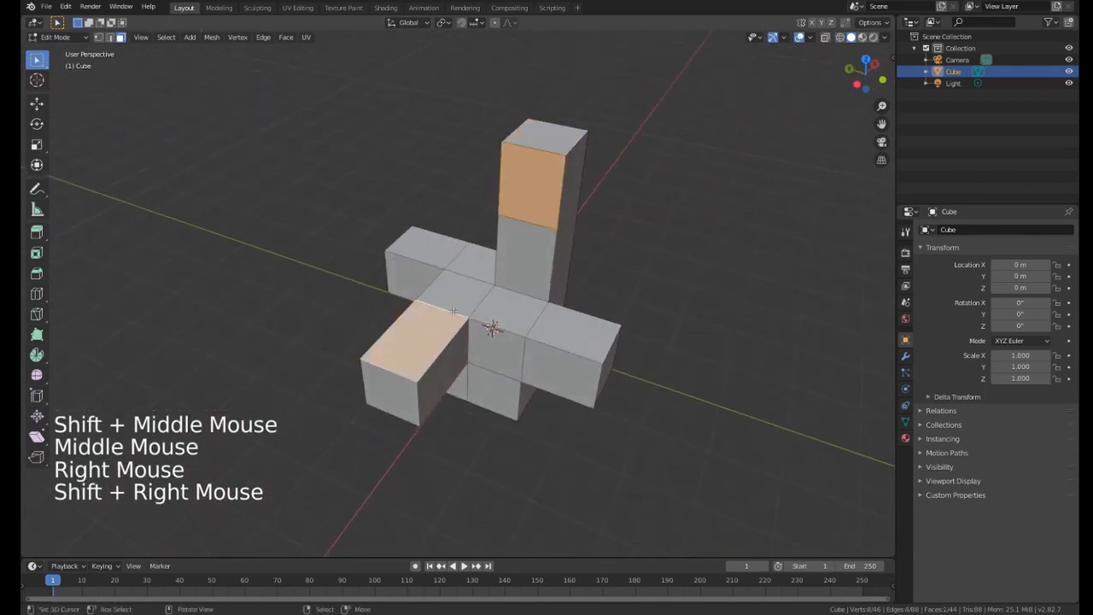
middle_click(454, 311)
middle_click_drag(494, 274, 530, 211)
key("x")
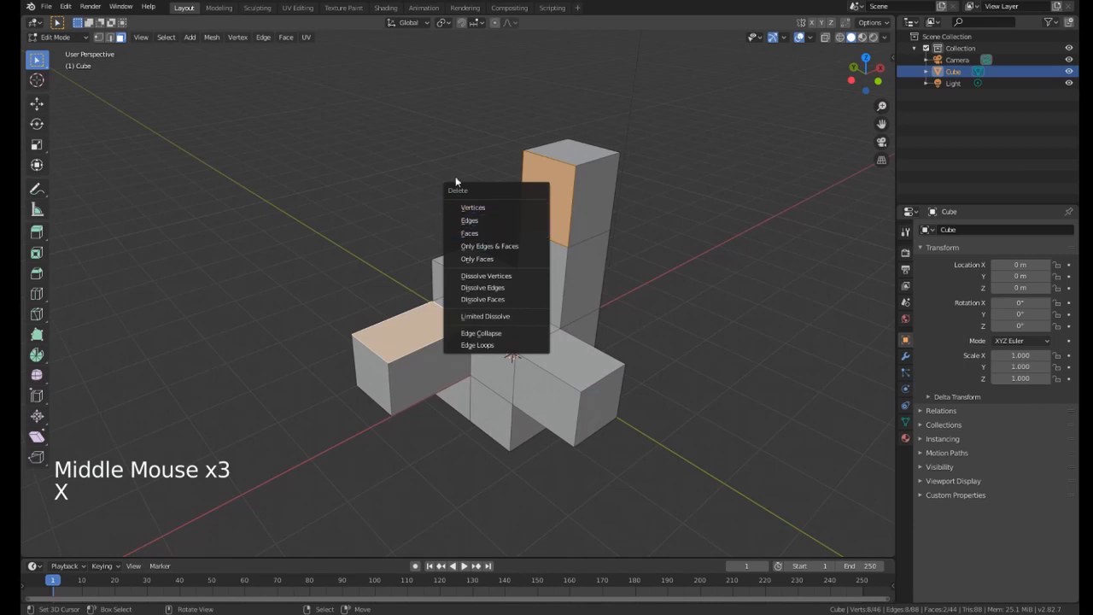
key("x")
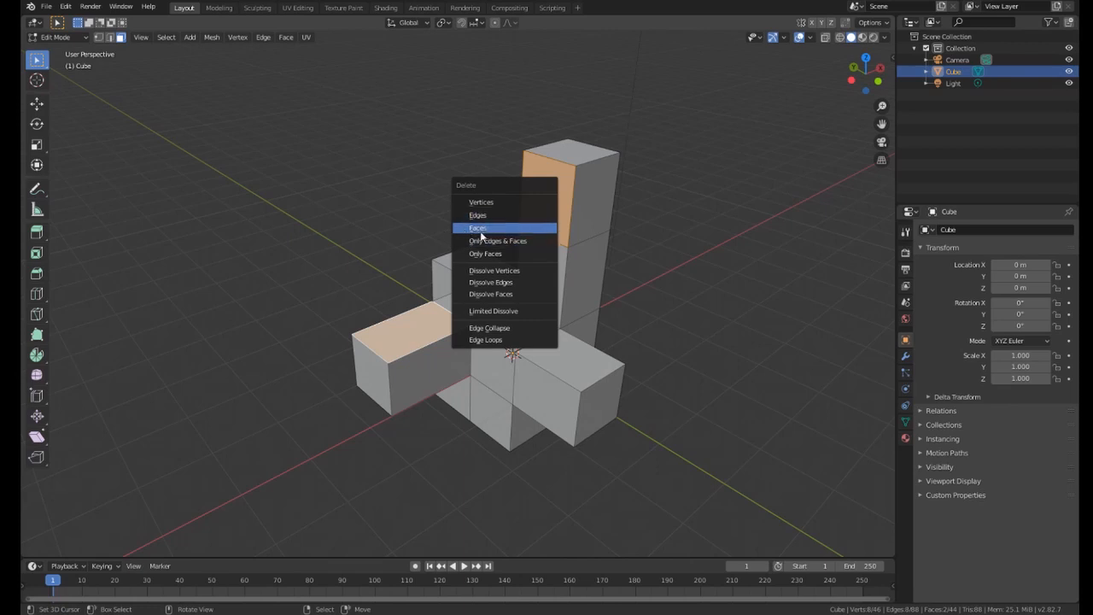
left_click(478, 229)
middle_click_drag(481, 236, 422, 339)
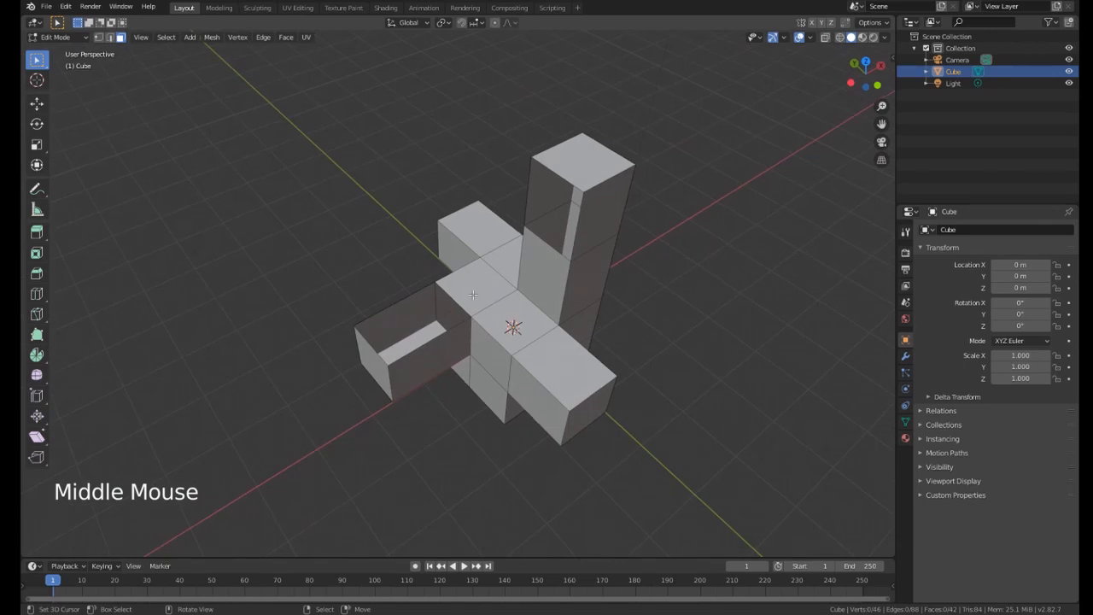
Fill a new face between the open arm's far upper edge and the far vertical edge of the column's opening.
key("2")
right_click(407, 307)
middle_click_drag(444, 293, 437, 232)
right_click(528, 211, "shift")
middle_click_drag(425, 308, 342, 332)
scroll(417, 320, "up", 2)
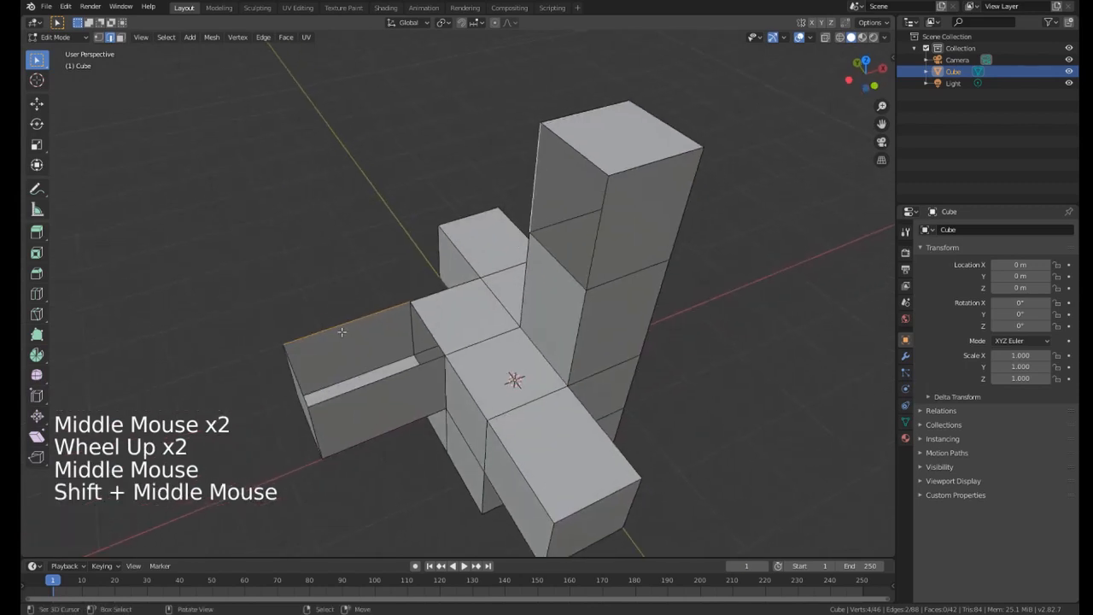
middle_click_drag(442, 297, 457, 267)
key("f")
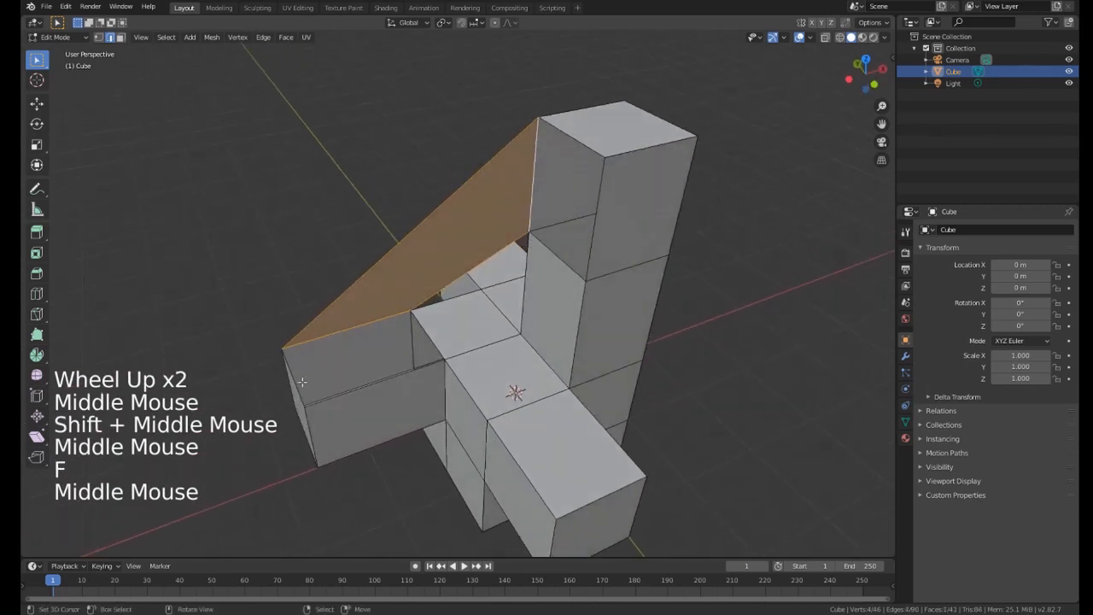
Fill the outer sloped face between the arm's end edge and the column's top edge.
right_click(458, 267)
right_click(566, 138, "shift")
key("f")
middle_click_drag(566, 138, 493, 301)
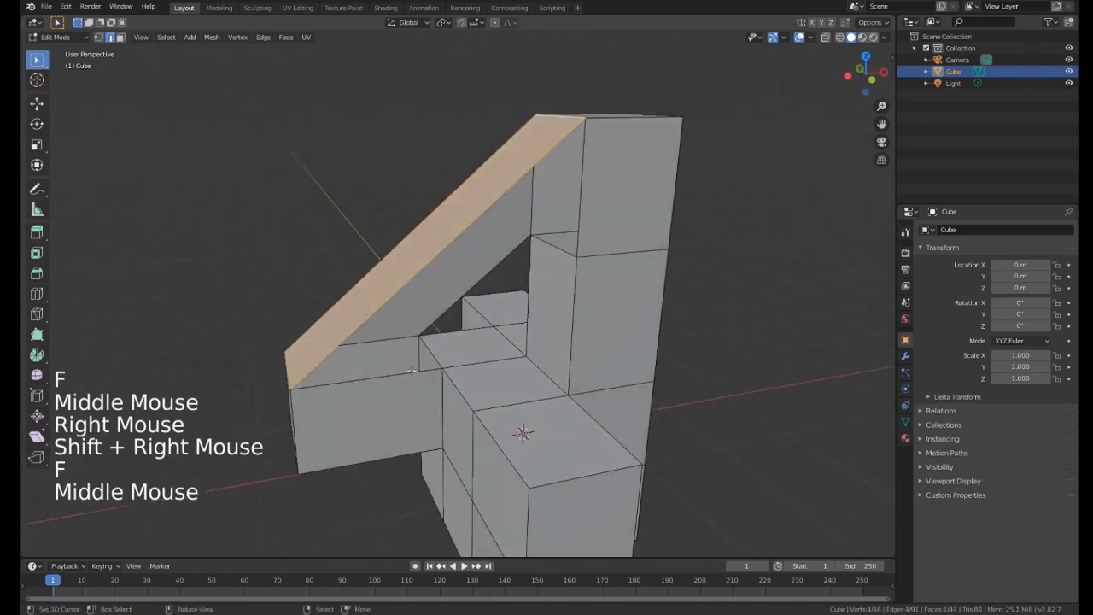
Fill the sloped underside and the near side face between arm and column, closing the bridge.
right_click(493, 300)
right_click(552, 242, "shift")
key("f")
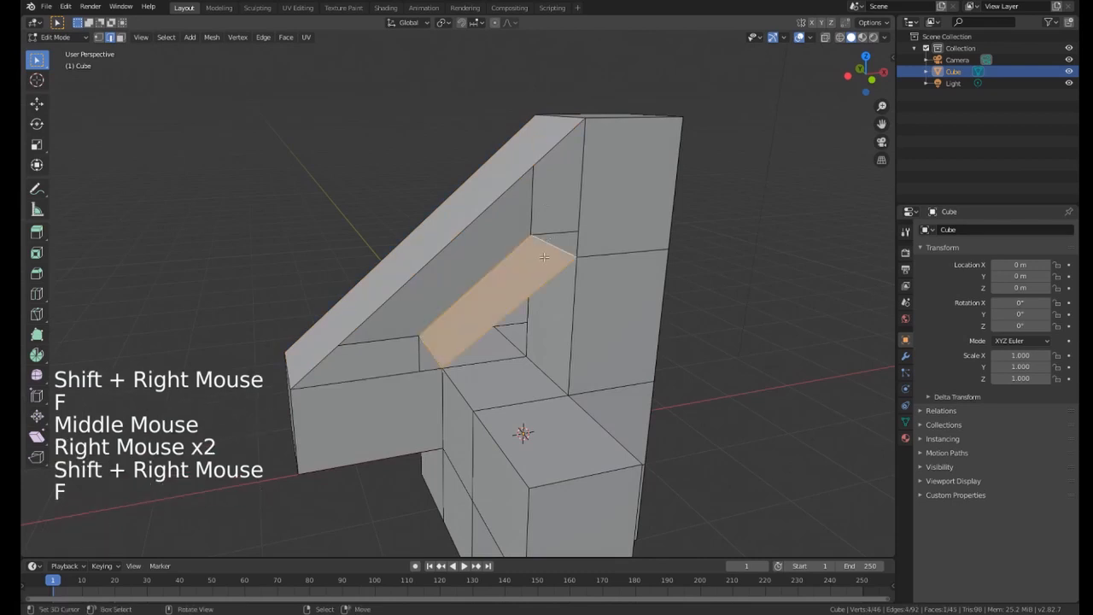
right_click(579, 192)
right_click(398, 374, "shift")
key("f")
Add two evenly spaced loop cuts across the sloped bridge between arm and column.
middle_click_drag(451, 330, 459, 274)
key("ctrl+r")
scroll(490, 313, "up", 1)
left_click(490, 313)
right_click(490, 313)
Move the two new edge loops outward together so the straight bridge bulges away from the column.
key("g")
left_click(373, 228)
key("g")
left_click(453, 270)
middle_click_drag(367, 265, 542, 310)
key("g")
left_click(430, 293)
key("g")
left_click(487, 419)
key("g")
left_click(449, 259)
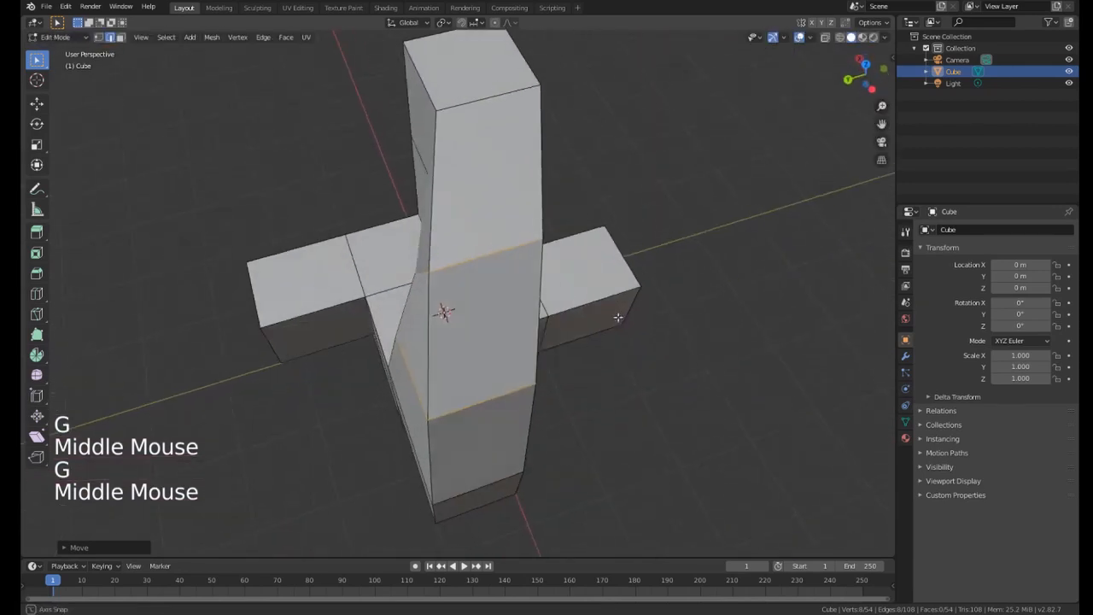
Select the bridge's edge loops one at a time and move each to round the bridge into an arch.
middle_click_drag(488, 271, 422, 275)
right_click(466, 288)
right_click(466, 288, "alt+shift")
right_click(467, 288, "alt+shift")
right_click(466, 288, "alt+shift")
key("g")
left_click(413, 266)
middle_click_drag(473, 355, 476, 264)
right_click(462, 294)
right_click(463, 294, "alt+shift")
right_click(462, 294, "alt+shift")
right_click(462, 294, "alt+shift")
key("g")
left_click(458, 307)
key("g")
left_click(474, 281)
Select the arch's upper edge loop and move it to refine the curve.
right_click(449, 198)
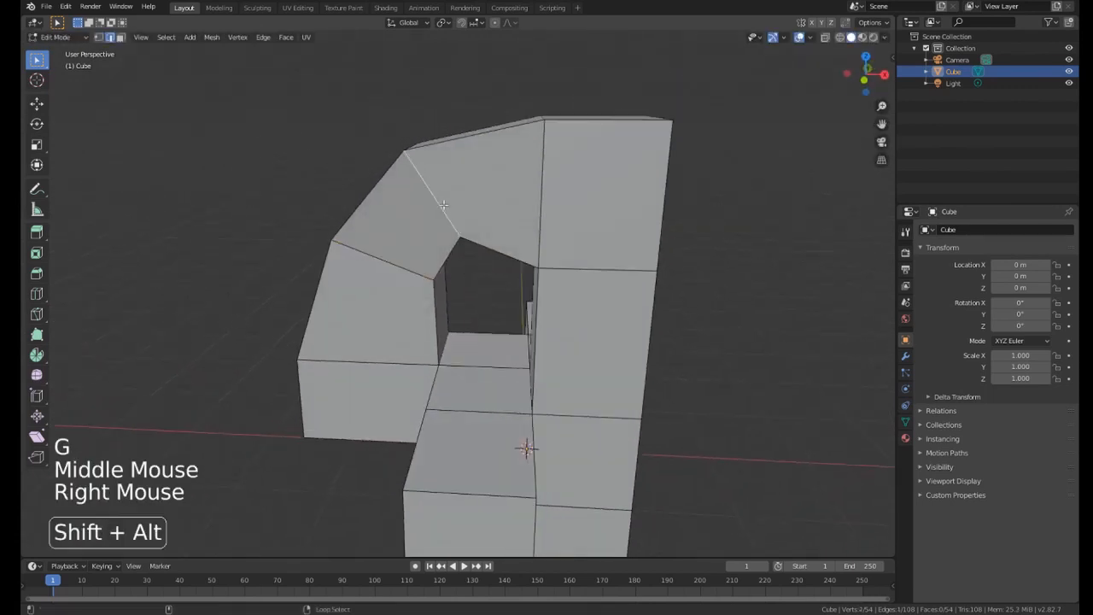
right_click(448, 197, "alt+shift")
right_click(448, 197, "alt+shift")
right_click(449, 197, "alt+shift")
key("g")
middle_click_drag(448, 197, 420, 248)
left_click(464, 178)
Delete the vertical corner edge where the side arm meets the body below the column.
scroll(610, 171, "down", 2)
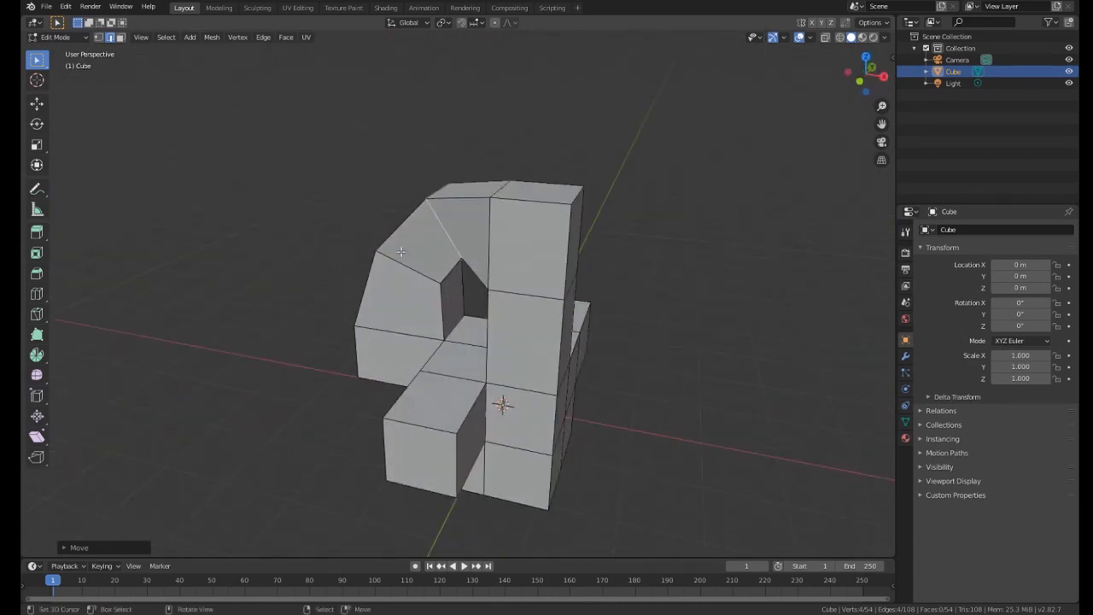
middle_click_drag(401, 251, 463, 243)
middle_click_drag(463, 243, 453, 182)
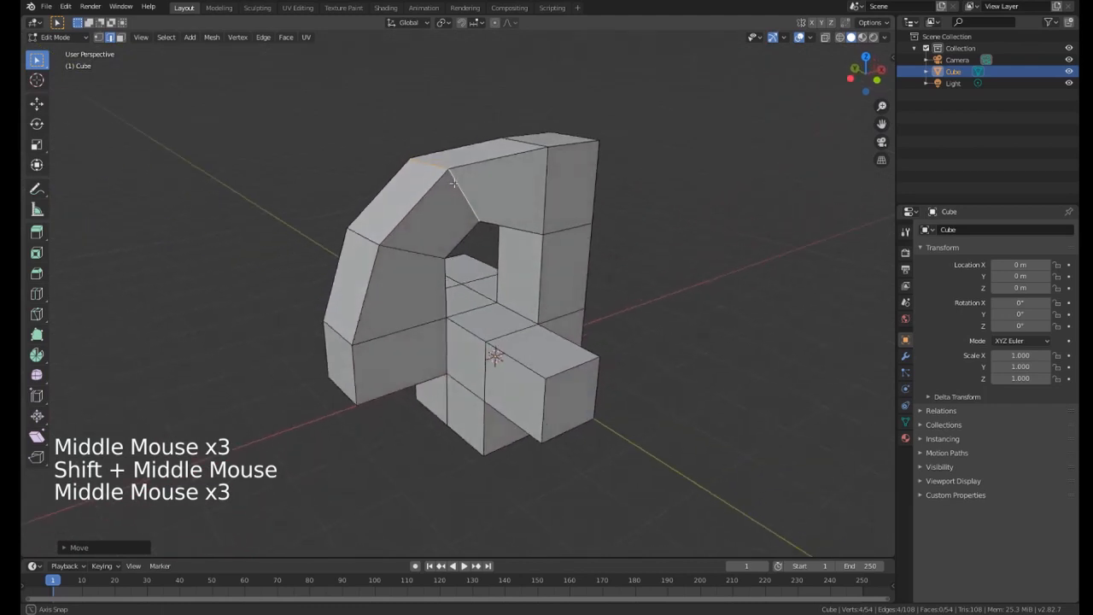
right_click(532, 302)
middle_click_drag(531, 246, 483, 335, "shift")
middle_click_drag(483, 335, 435, 346, "shift")
right_click(449, 359)
scroll(436, 346, "up", 1)
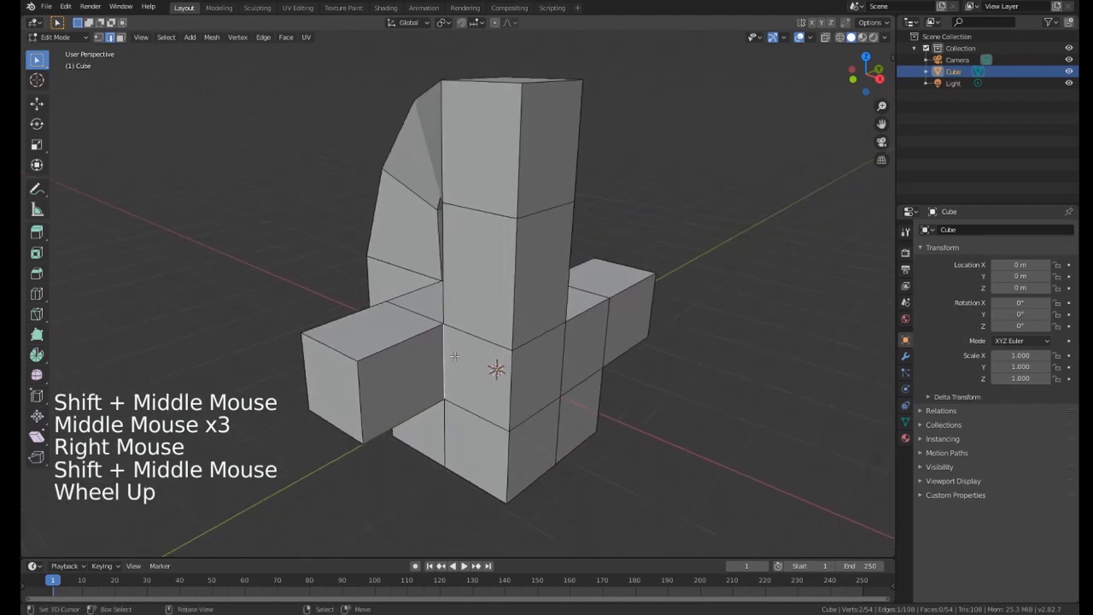
key("x")
Fill a triangular face between the arm's upper edge and the adjoining upper edge of the body.
right_click(411, 342)
right_click(485, 335, "shift")
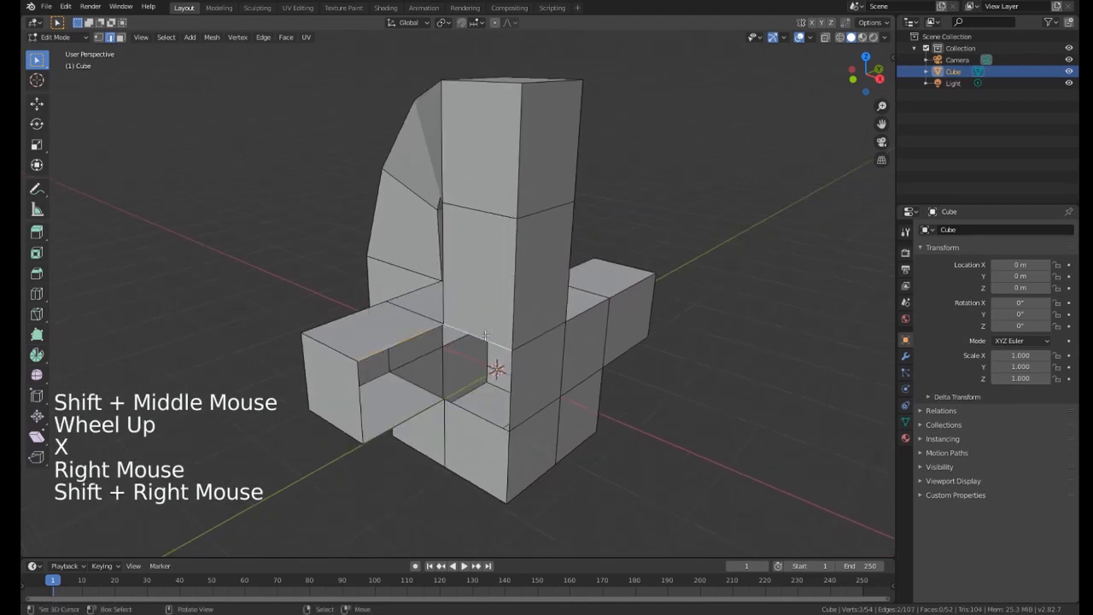
key("f")
Fill the hole's two remaining open sides from their edge pairs, closing the corner, and clear the selection.
middle_click_drag(485, 339, 415, 434)
right_click(444, 397)
right_click(479, 386, "shift")
key("f")
right_click(410, 438)
right_click(389, 363, "shift")
key("f")
middle_click_drag(389, 363, 478, 393)
key("a")
key("a")
Examine the new triangular top face and compare it with the four-sided slanted face next to it.
right_click(449, 365)
middle_click_drag(478, 393, 419, 245, "shift")
scroll(488, 354, "up", 2)
key("3")
right_click(493, 376)
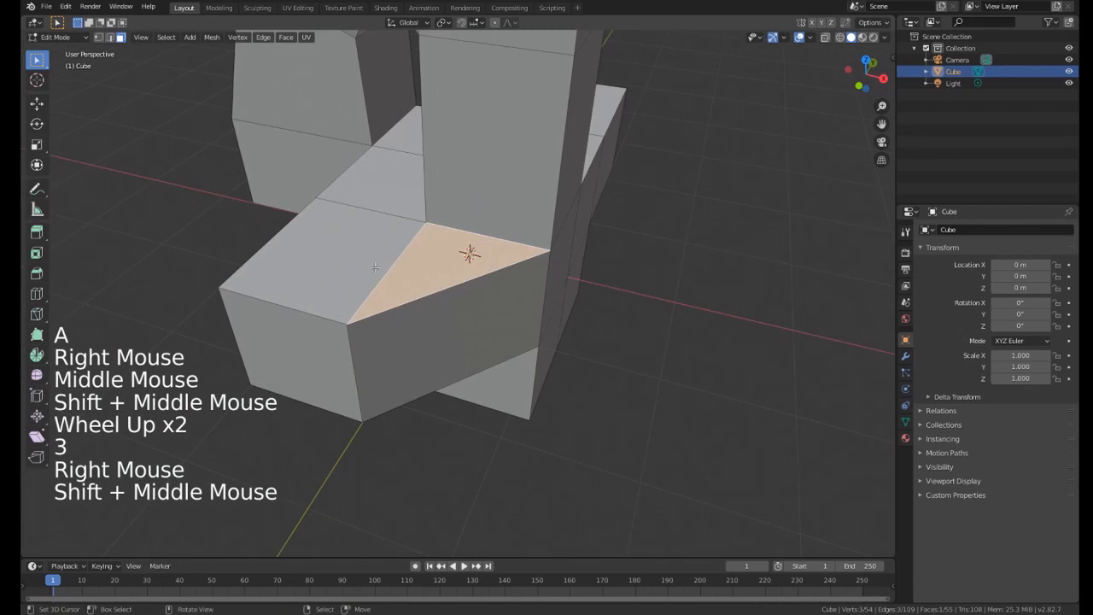
middle_click_drag(502, 237, 496, 282)
scroll(414, 288, "up", 1)
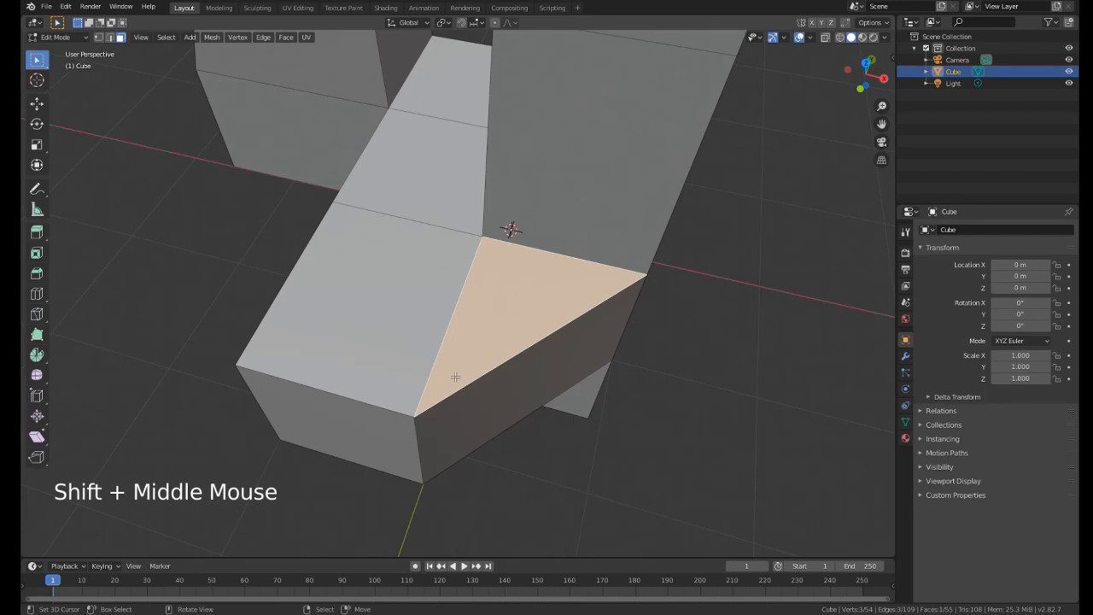
middle_click_drag(456, 372, 507, 352)
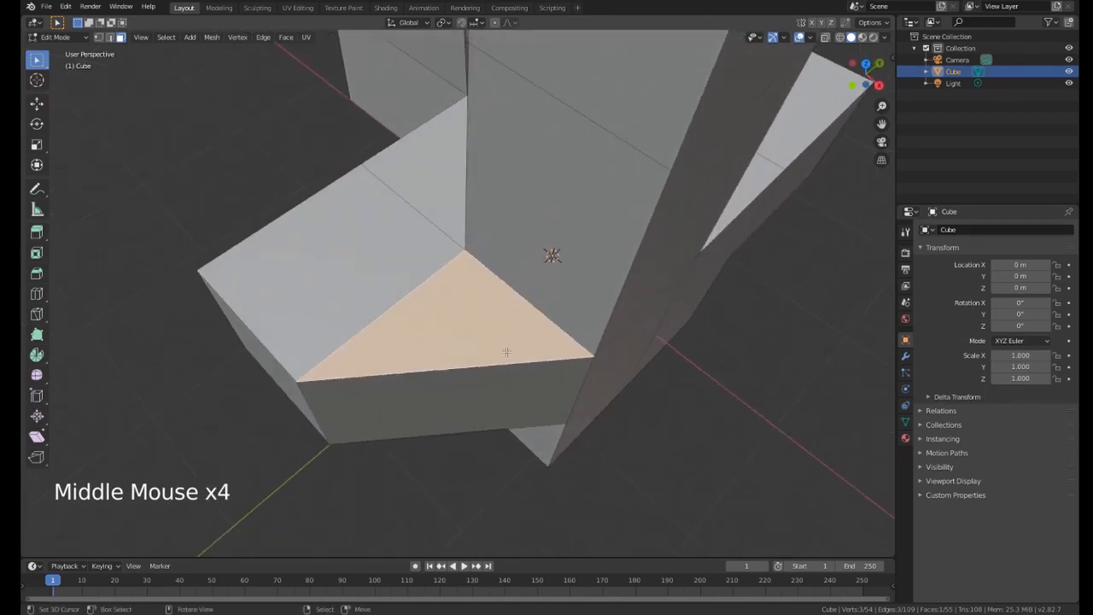
middle_click_drag(424, 283, 462, 263)
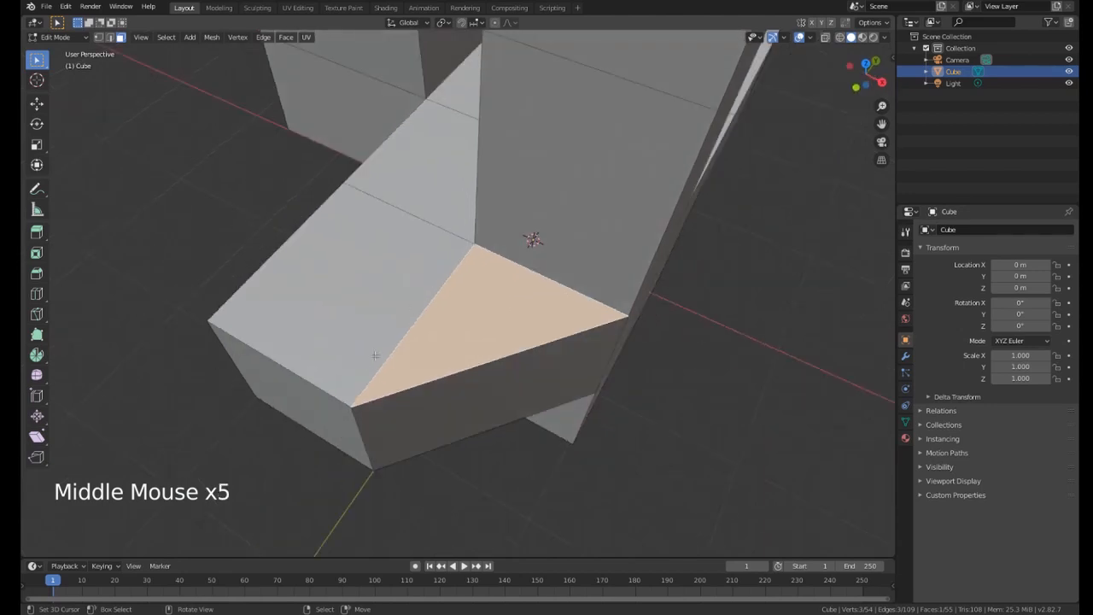
middle_click_drag(348, 359, 439, 333)
right_click(439, 334)
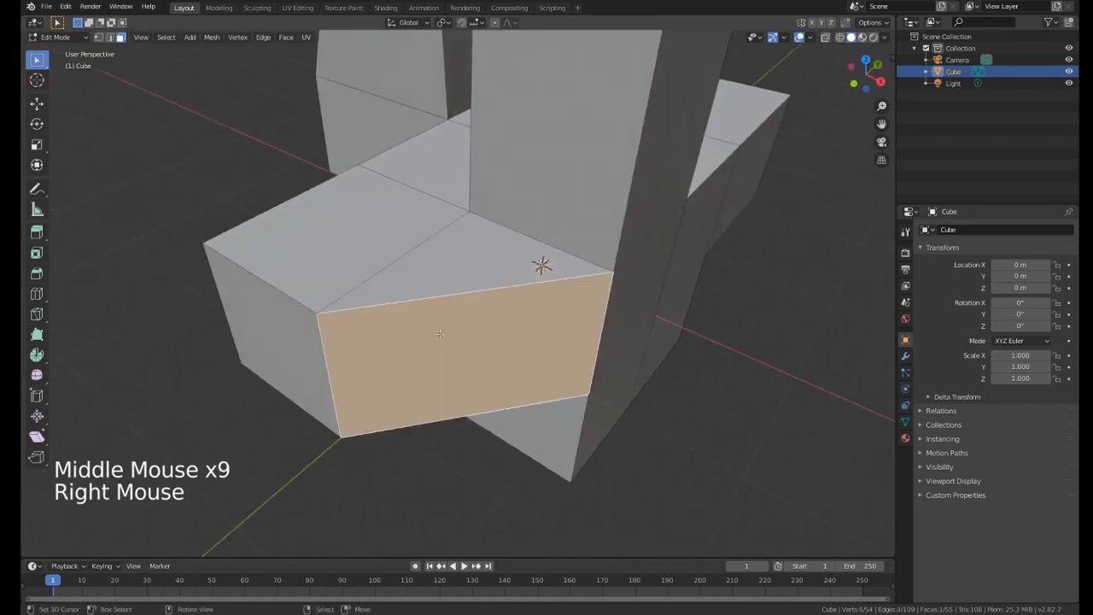
right_click(438, 280)
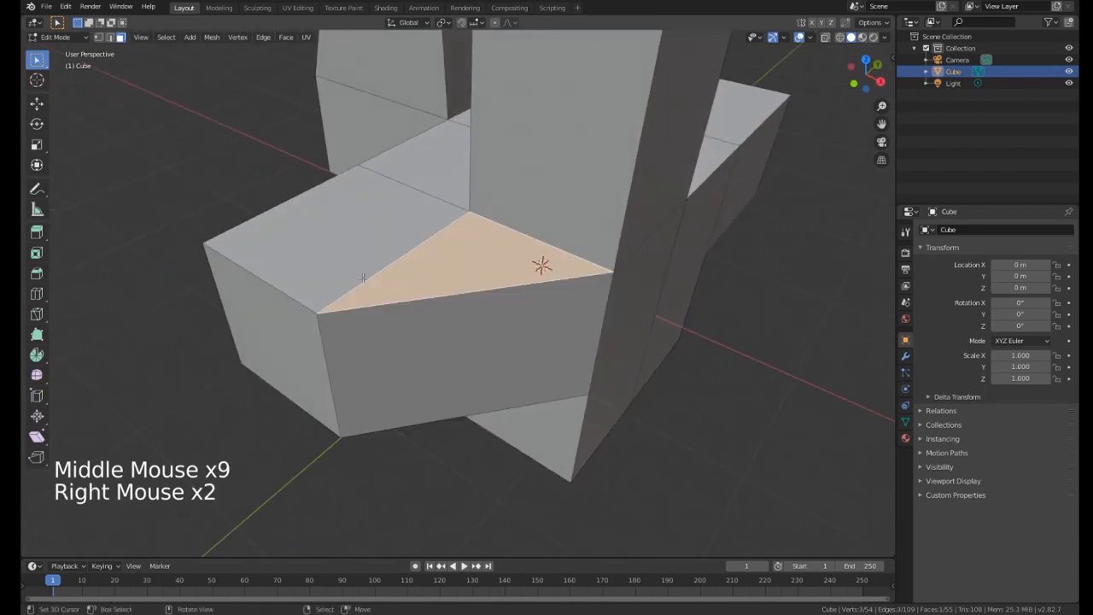
middle_click_drag(369, 273, 573, 359)
Try moving and rotating the end face of the opposite side arm.
scroll(497, 280, "down", 2)
right_click(476, 255)
scroll(461, 300, "down", 1)
right_click(465, 410)
key("g")
left_click(427, 382)
key("r")
left_click(590, 468)
key("r")
left_click(573, 398)
Undo the move and rotations of the arm's end face.
key("ctrl+z")
key("ctrl+z")
key("ctrl+z")
Cut a closed line around the middle of the opposite arm with the Knife tool and clear the selection.
middle_click_drag(573, 358, 513, 342, "shift")
scroll(564, 367, "up", 2)
middle_click_drag(513, 341, 474, 320, "shift")
middle_click_drag(474, 321, 479, 276)
key("k")
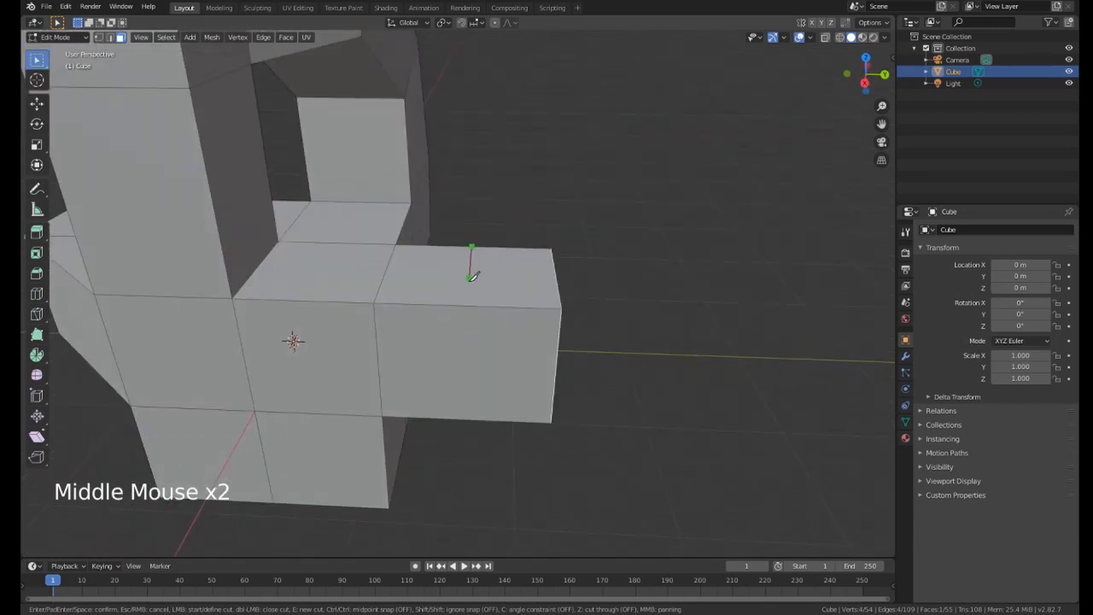
middle_click_drag(472, 400, 458, 228)
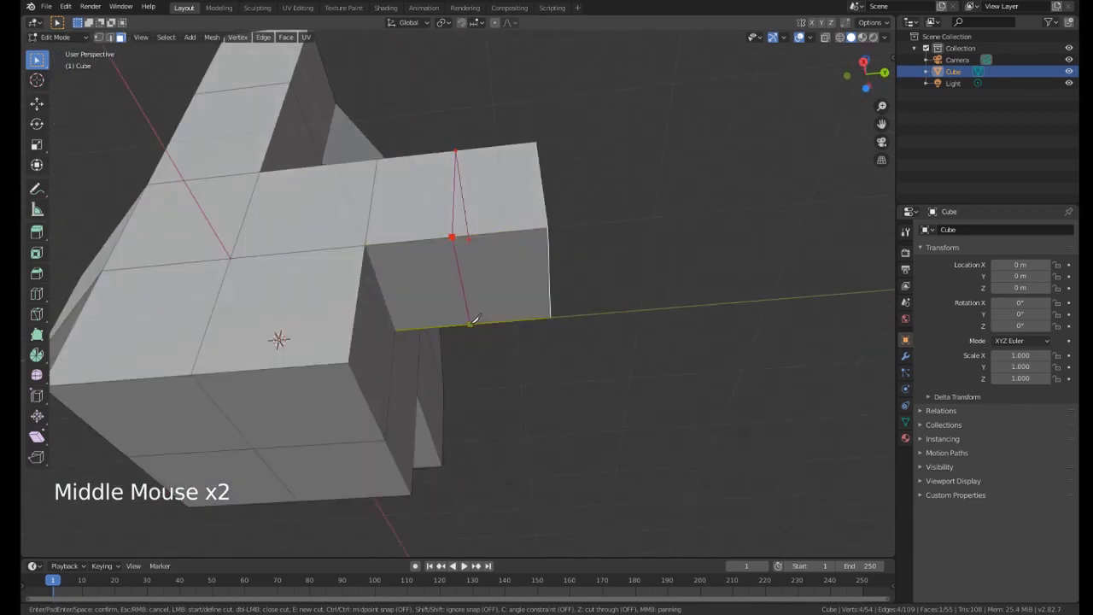
middle_click_drag(540, 291, 445, 248)
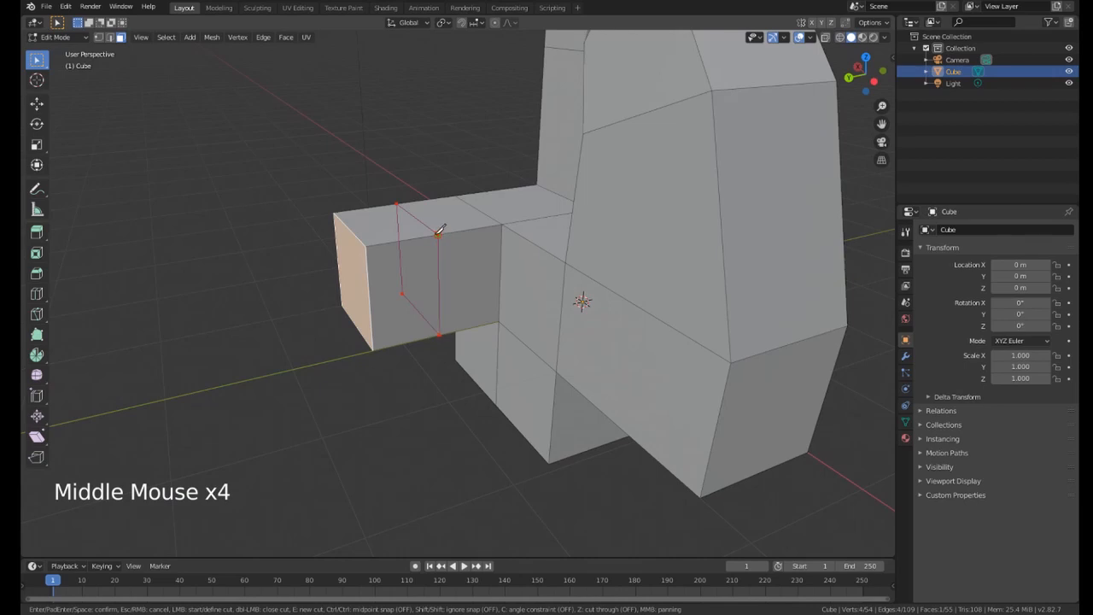
middle_click_drag(345, 271, 431, 273)
mouse_move(431, 273)
middle_mouse_down()
mouse_move(435, 254)
mouse_move(447, 260)
middle_mouse_up()
key("a")
key("a")
key("a")
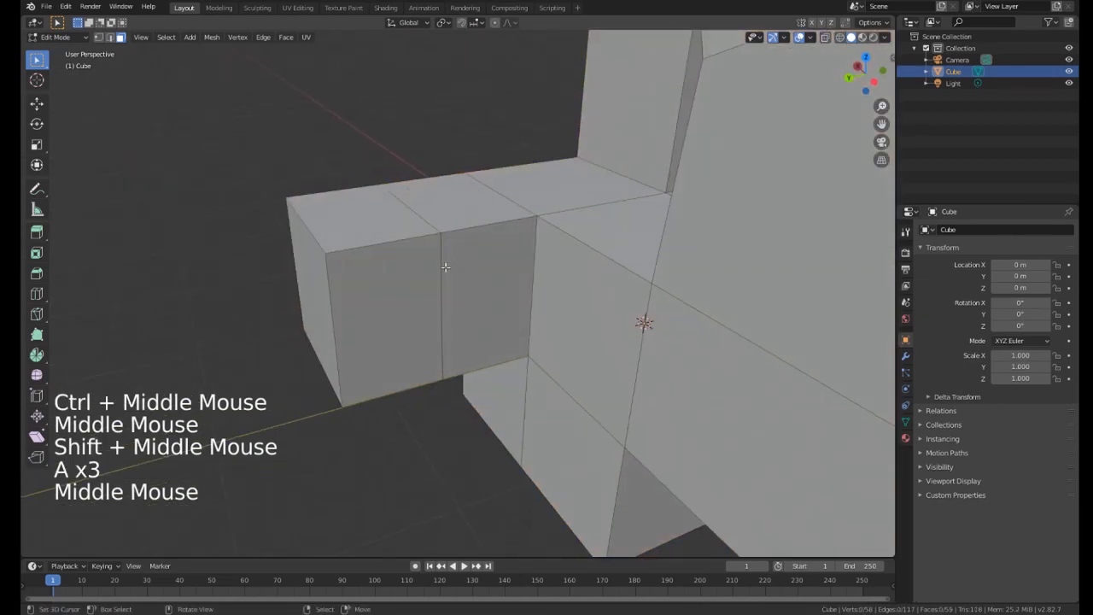
Knife-cut a closed outline around the inner corner, crossing the top and side faces of the arm and body.
key("k")
middle_click_drag(535, 225, 489, 153)
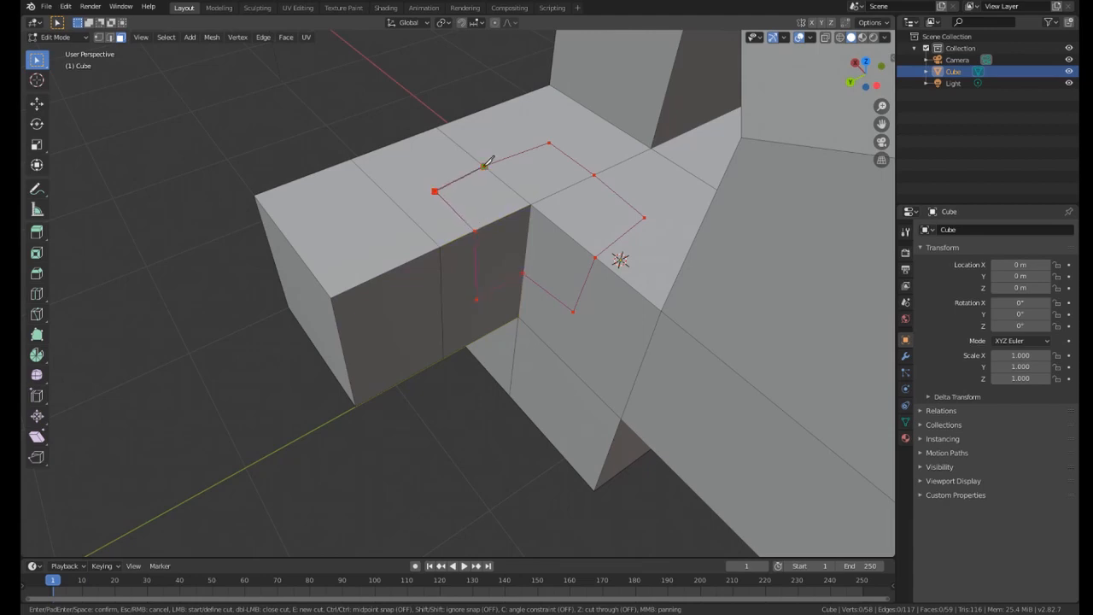
middle_click_drag(472, 218, 440, 179)
key("Return")
Knife-cut from the outline's three outer corners on the top surface to the nearby mesh vertices.
key("k")
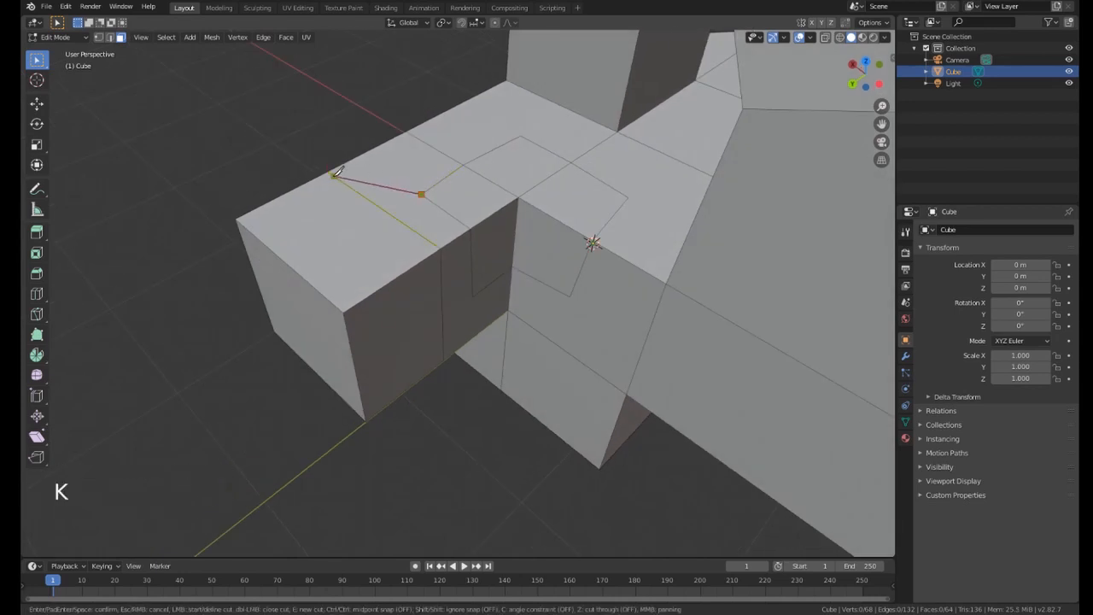
middle_click_drag(533, 179, 549, 166)
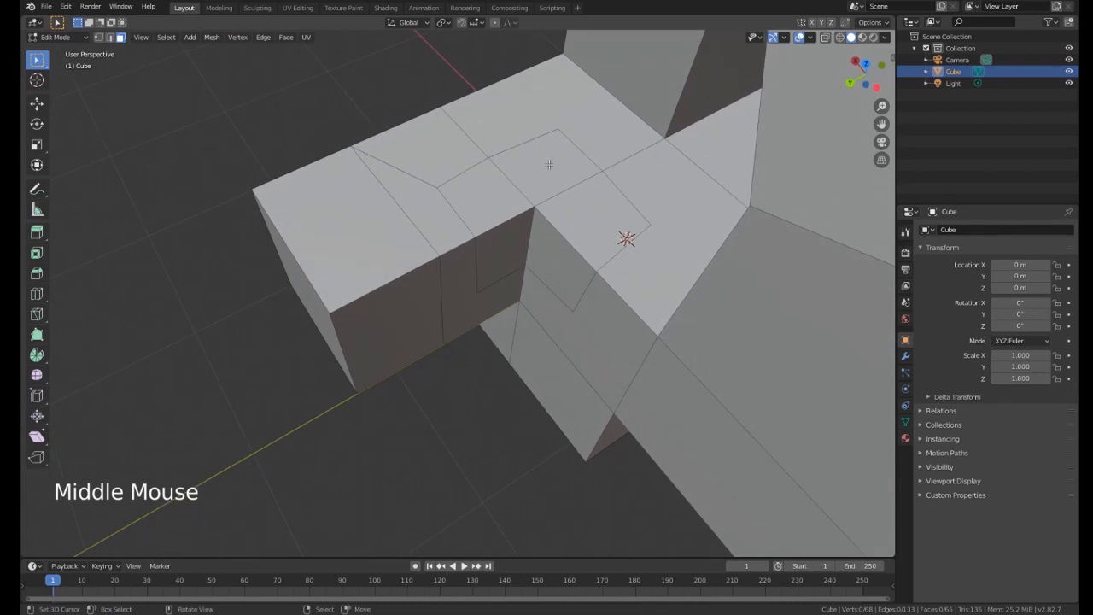
key("k")
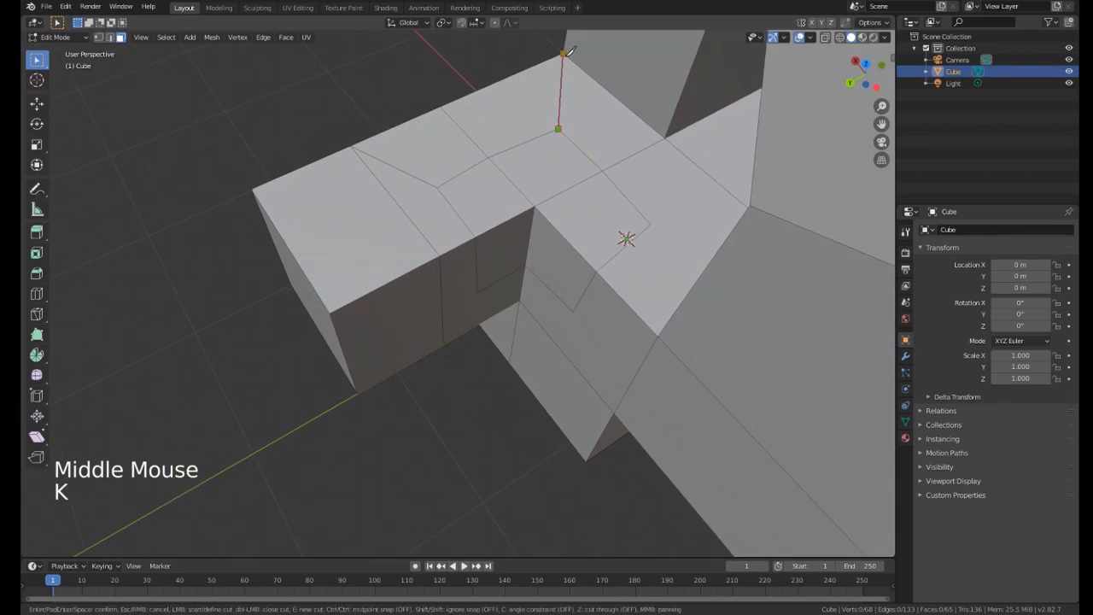
middle_click_drag(565, 56, 536, 173)
key("k")
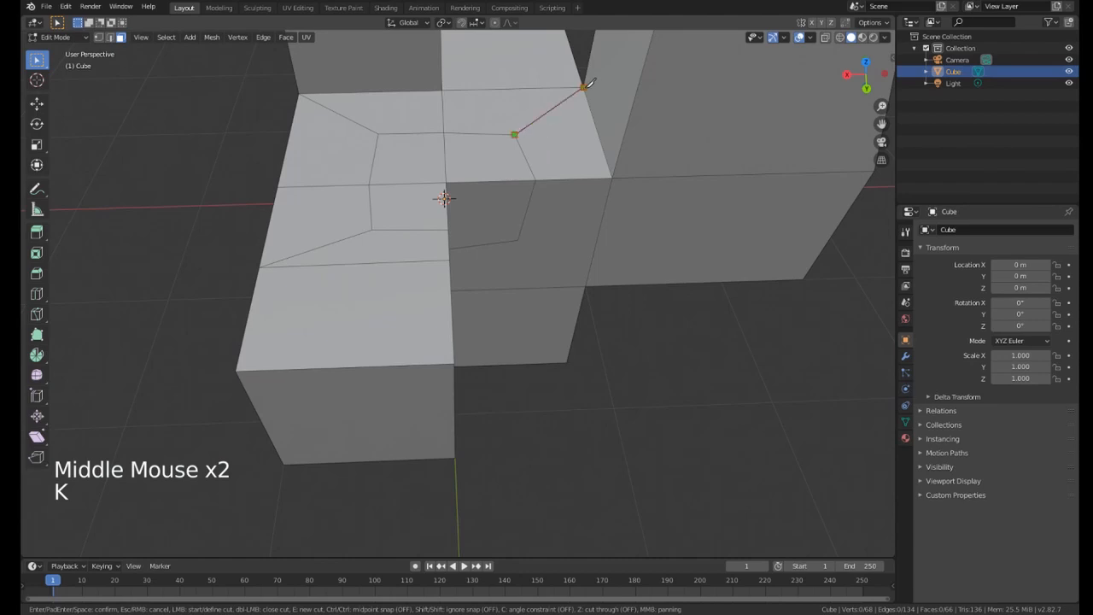
middle_click_drag(588, 83, 581, 294)
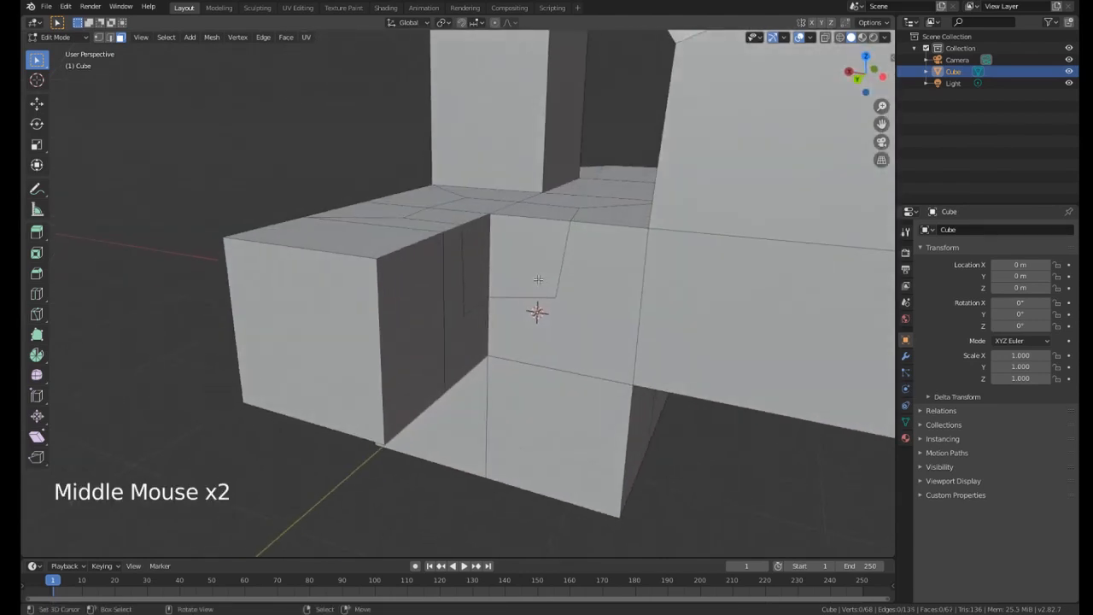
Knife-cut from the outline's lower corners on the body's side and the arm's side to the vertices below them.
key("k")
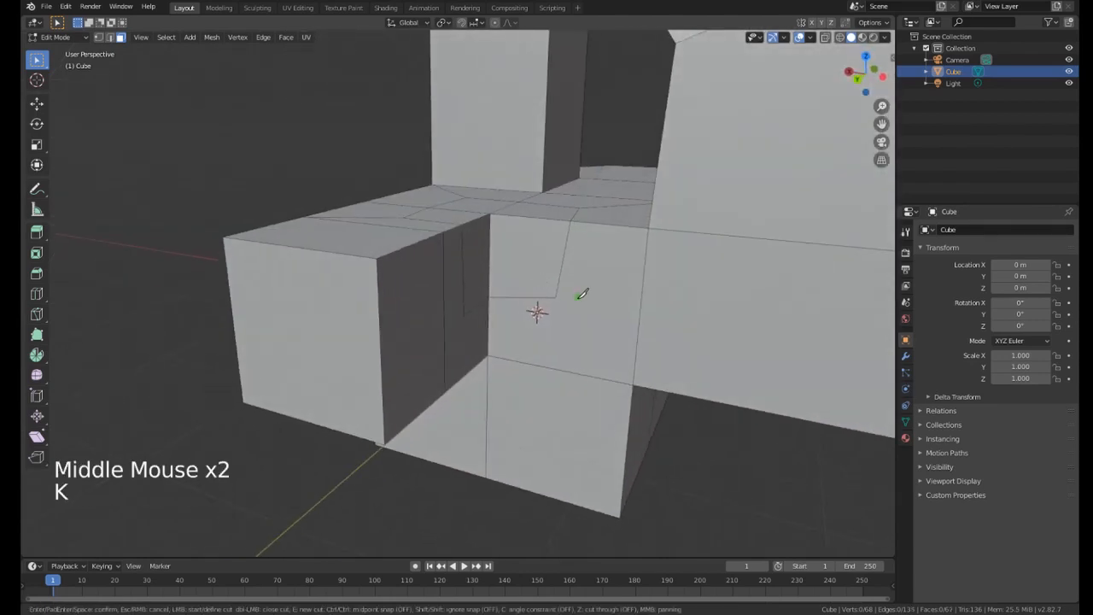
left_click(633, 385)
key("Return")
middle_click_drag(633, 384, 545, 334)
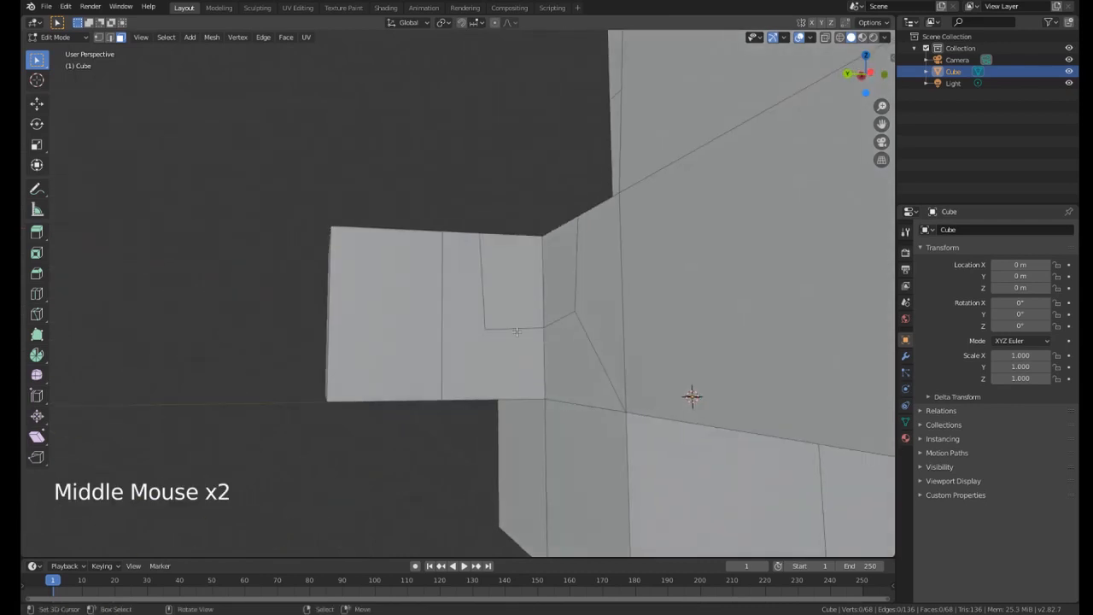
key("k")
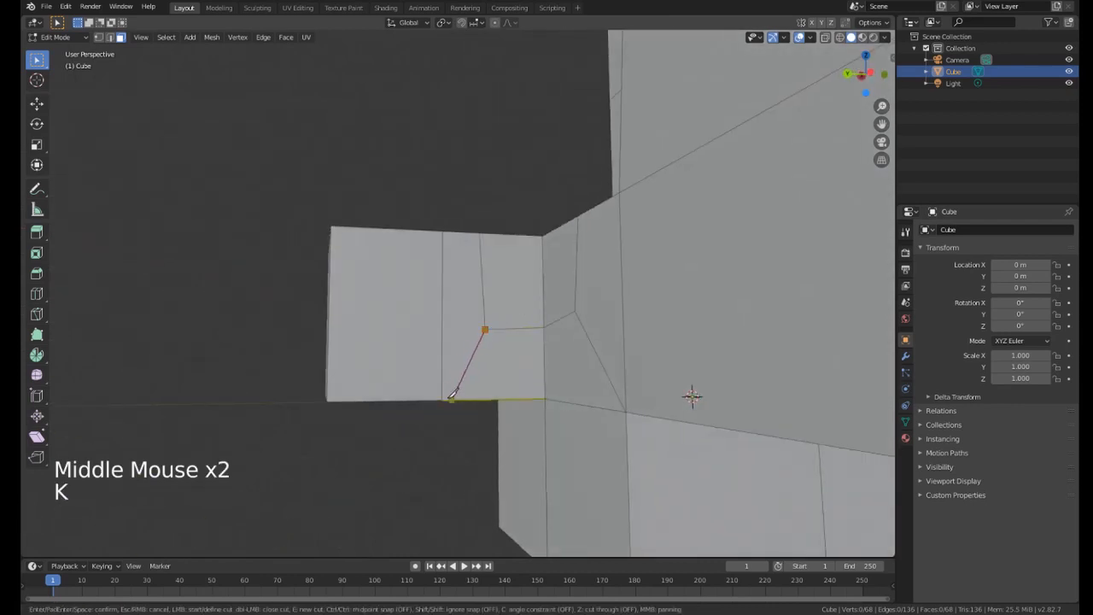
middle_click_drag(469, 275, 427, 316)
scroll(428, 316, "down", 2)
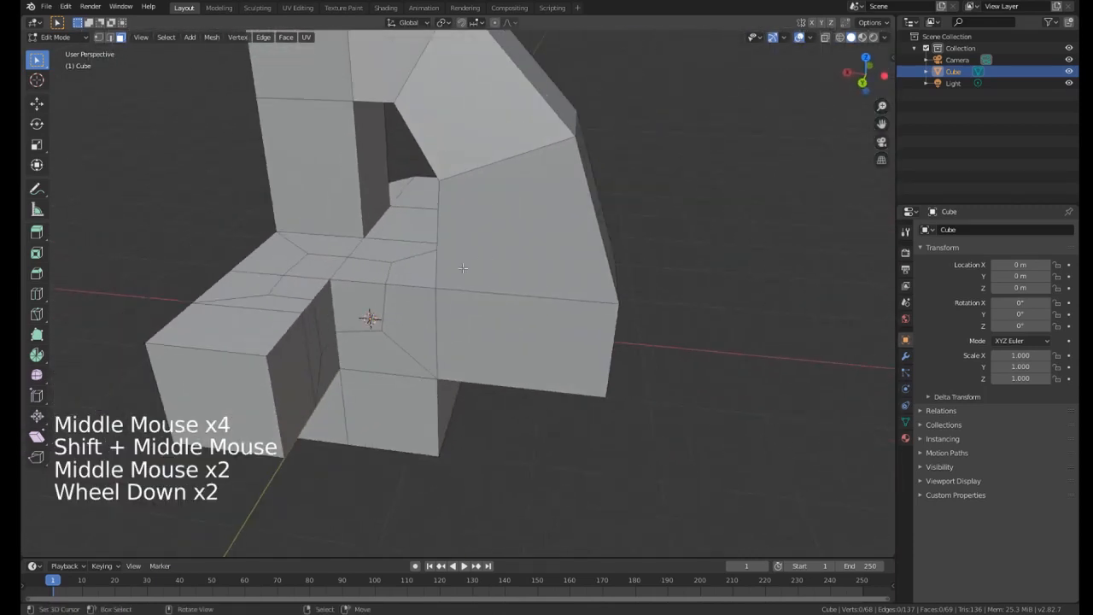
Inset the two adjacent front faces of the arch's outer leg together, with a thickness of about 0.40 m.
right_click(504, 248)
middle_click_drag(496, 321, 619, 263, "shift")
right_click(443, 332, "shift")
key("i")
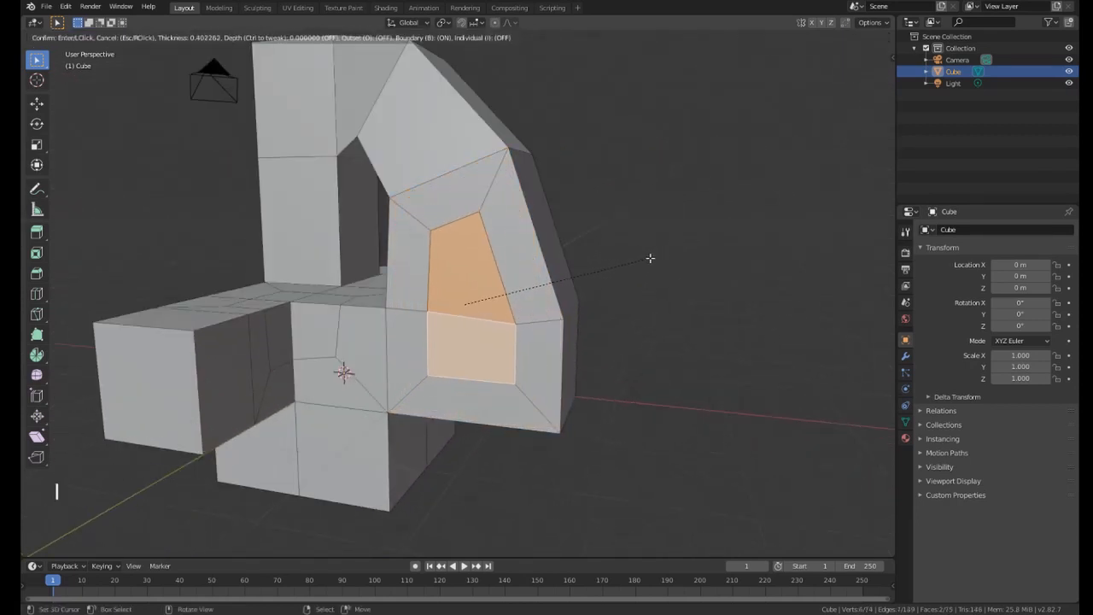
left_click(478, 220)
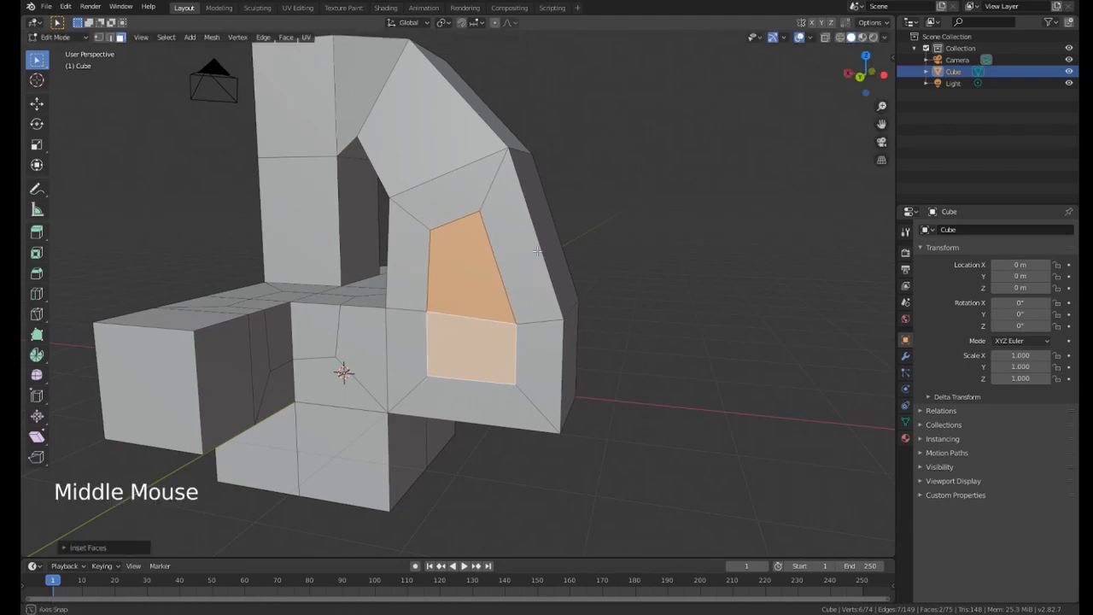
Extrude the two inset faces into the arch's leg to form a recess.
middle_click_drag(537, 251, 510, 180)
middle_click_drag(528, 311, 480, 270)
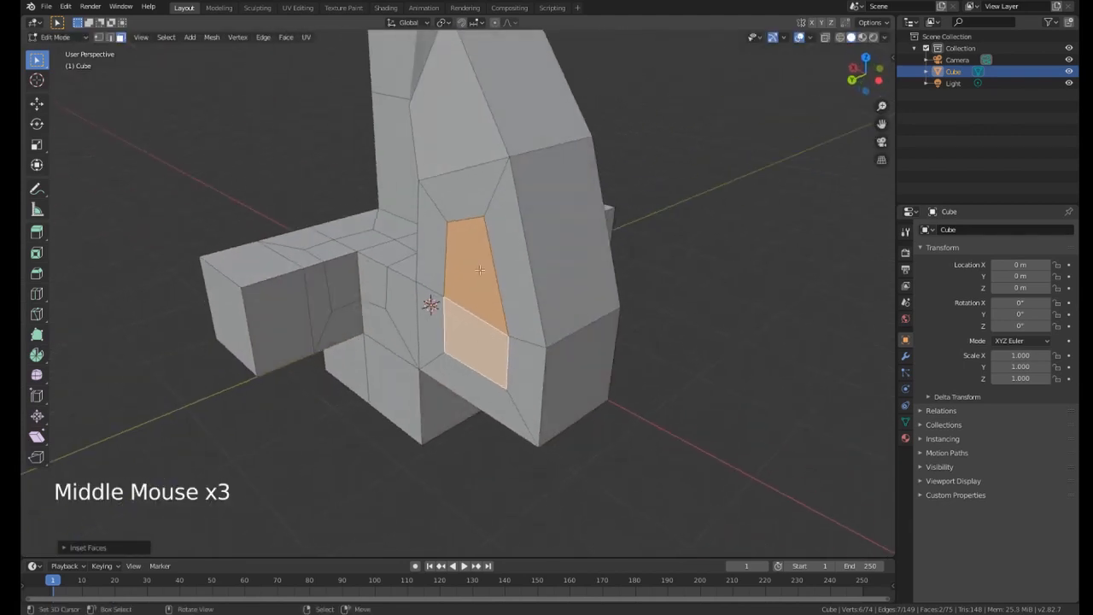
middle_click_drag(492, 346, 281, 356)
key("e")
scroll(603, 320, "up", 1)
Inset the recessed faces again and extrude the inner region back outward as a raised block.
key("i")
left_click(657, 333)
key("e")
left_click(601, 366)
Add three evenly spaced horizontal loop cuts around the pillar section just above the body.
scroll(362, 303, "down", 2)
middle_click_drag(361, 303, 686, 327)
scroll(467, 299, "down", 3)
scroll(686, 328, "up", 1, "shift")
middle_click_drag(598, 325, 521, 285, "shift")
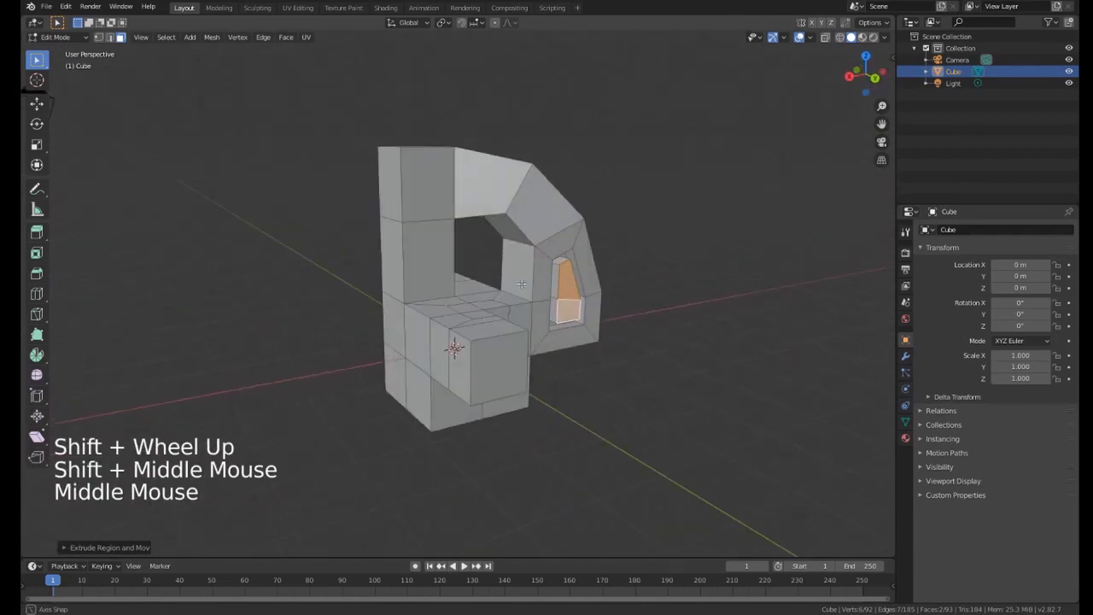
scroll(521, 284, "up", 1)
middle_click_drag(609, 241, 478, 248)
middle_click_drag(478, 248, 404, 273)
scroll(433, 278, "up", 1)
key("ctrl+r")
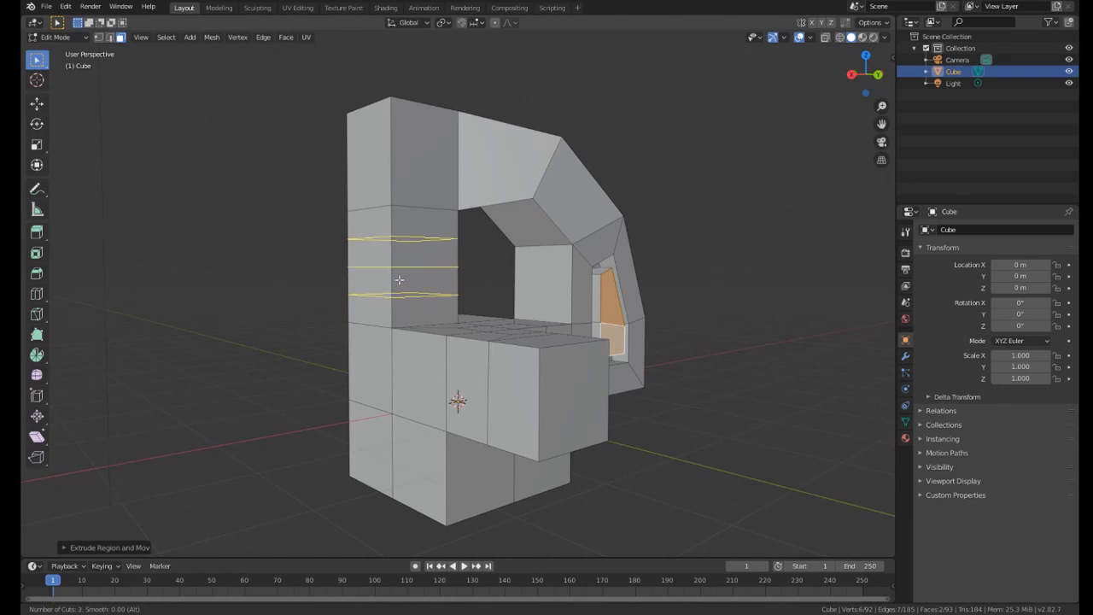
left_click(399, 280)
right_click(399, 280)
Select the middle of the pillar's three new edge loops and scale it down.
middle_click_drag(399, 281, 431, 290)
right_click(421, 268)
right_click(424, 268, "alt+shift")
right_click(424, 268, "alt+shift")
right_click(424, 269, "alt+shift")
key("s")
left_click(408, 304)
Scale down the pillar's lower and upper new edge loops one after the other to give it a tapered waist.
right_click(411, 299)
right_click(412, 299, "alt+shift")
right_click(412, 299, "alt+shift")
right_click(411, 299, "alt+shift")
key("s")
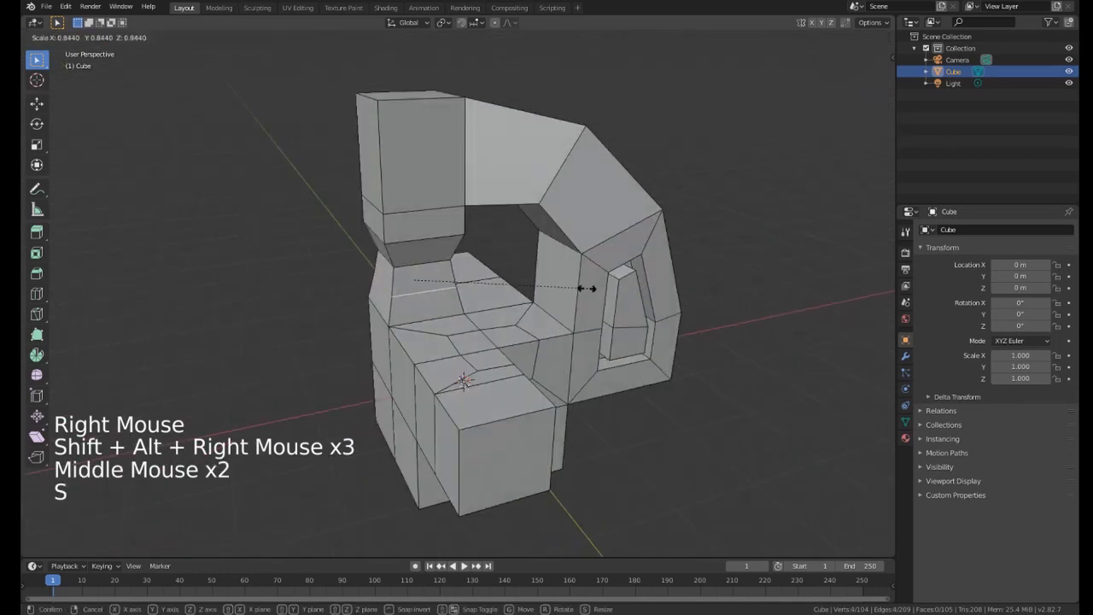
left_click(577, 291)
right_click(408, 235)
right_click(409, 235, "alt+shift")
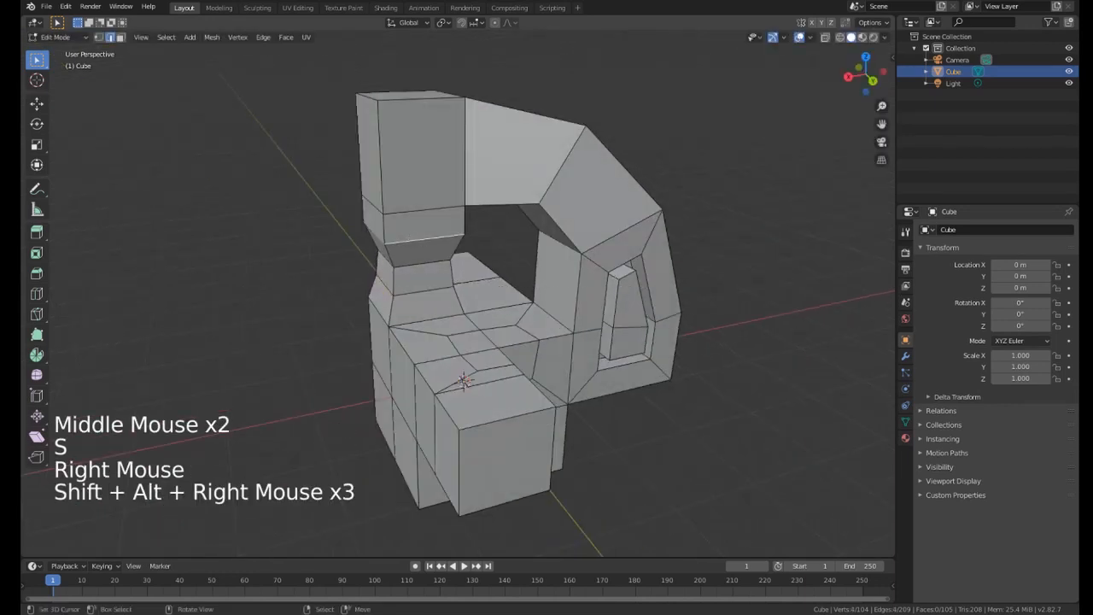
key("s")
left_click(564, 267)
middle_click_drag(563, 267, 433, 201)
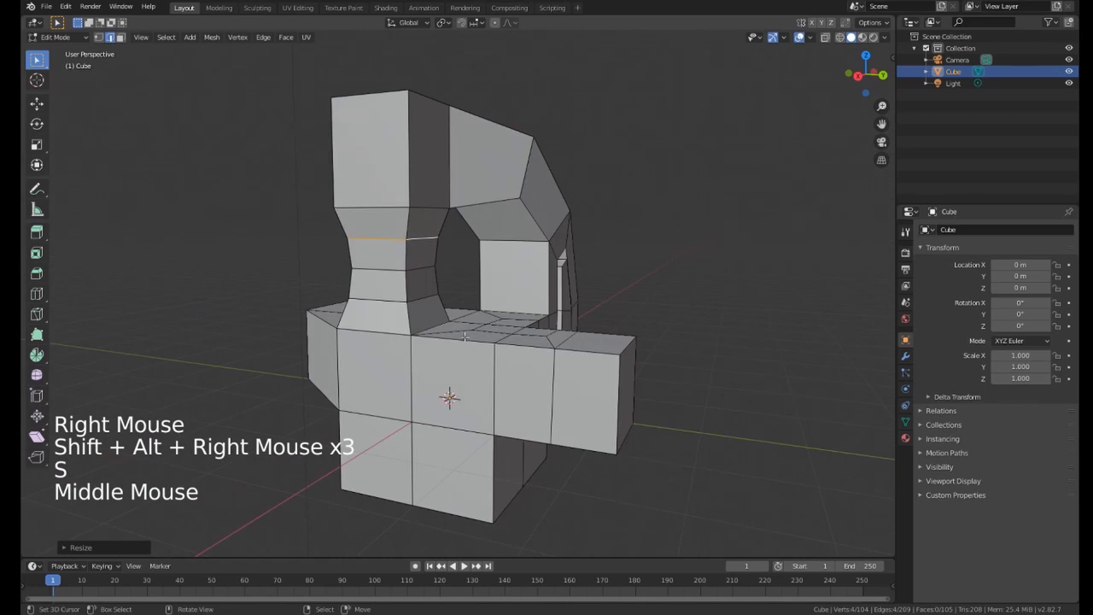
middle_click_drag(464, 338, 515, 230)
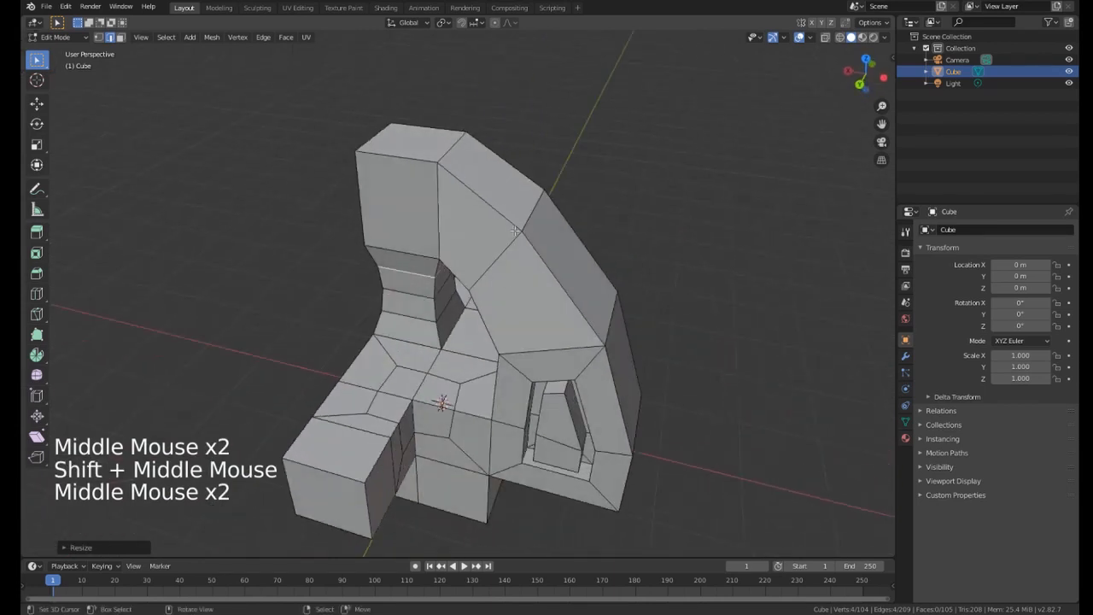
right_click(504, 199)
key("e")
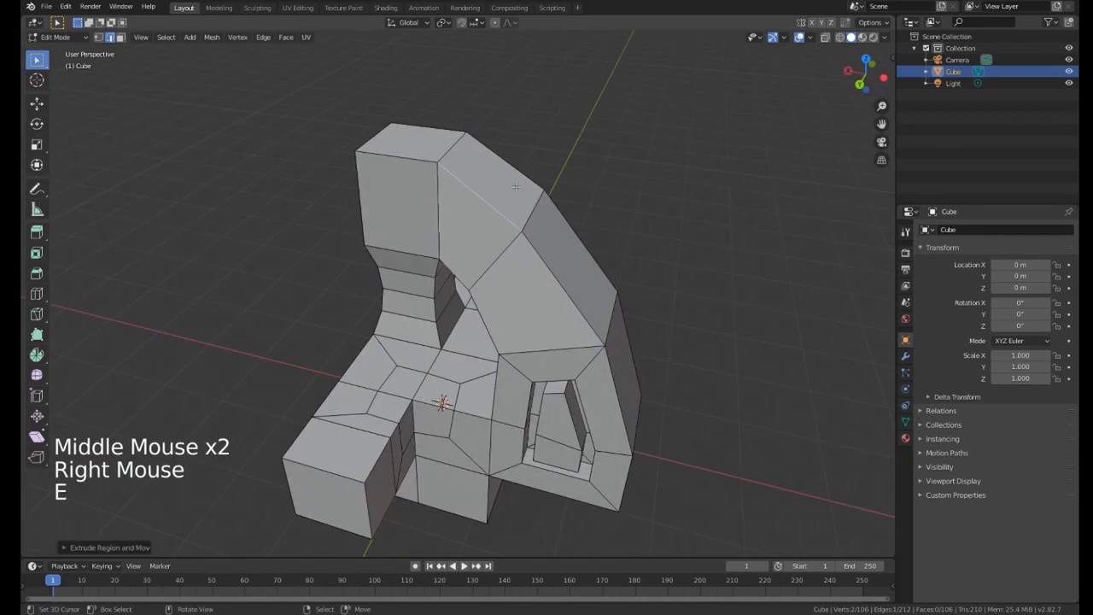
right_click(500, 192)
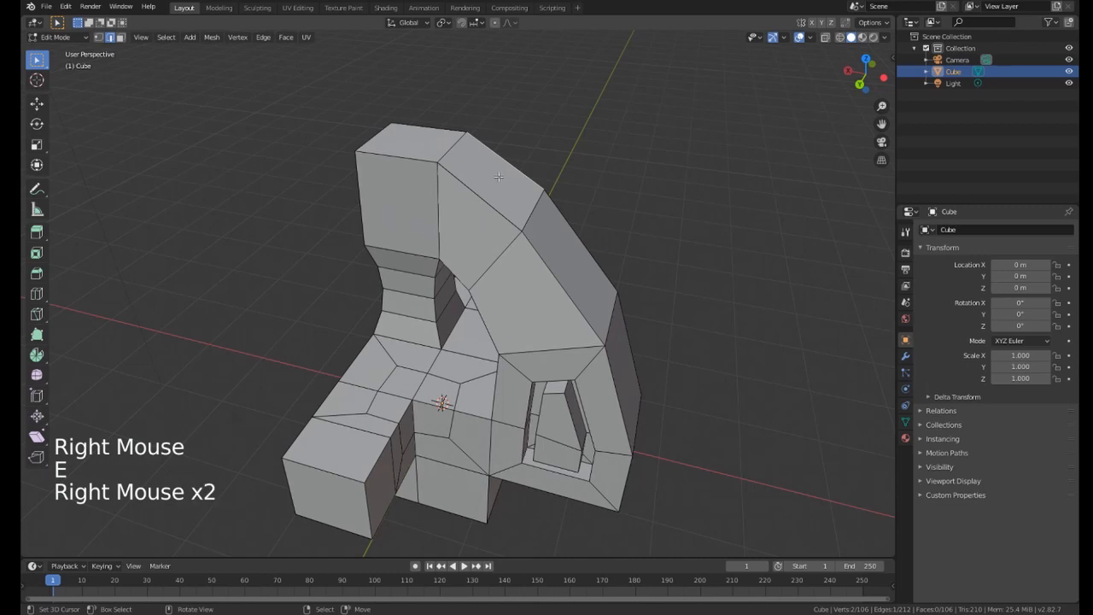
In face select mode, extrude the outer sloping face of the arch's uppermost segment outward.
key("3")
right_click(499, 177)
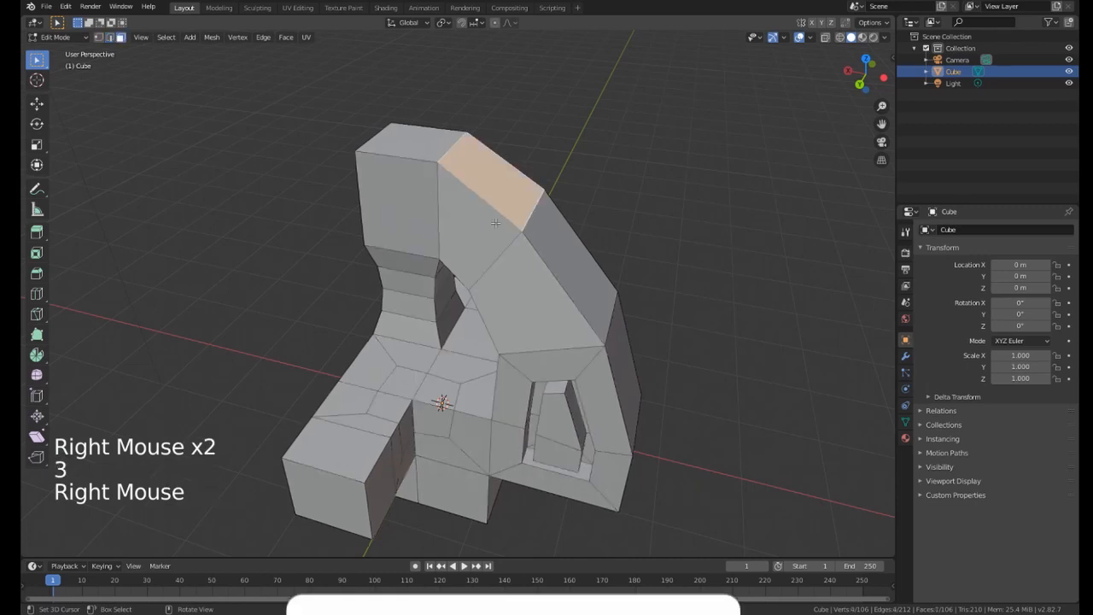
middle_click_drag(499, 176, 521, 163)
key("e")
left_click(571, 132)
Extrude the next two outer faces down the arch outward as separate blocks.
middle_click_drag(570, 131, 513, 162)
right_click(560, 242)
key("e")
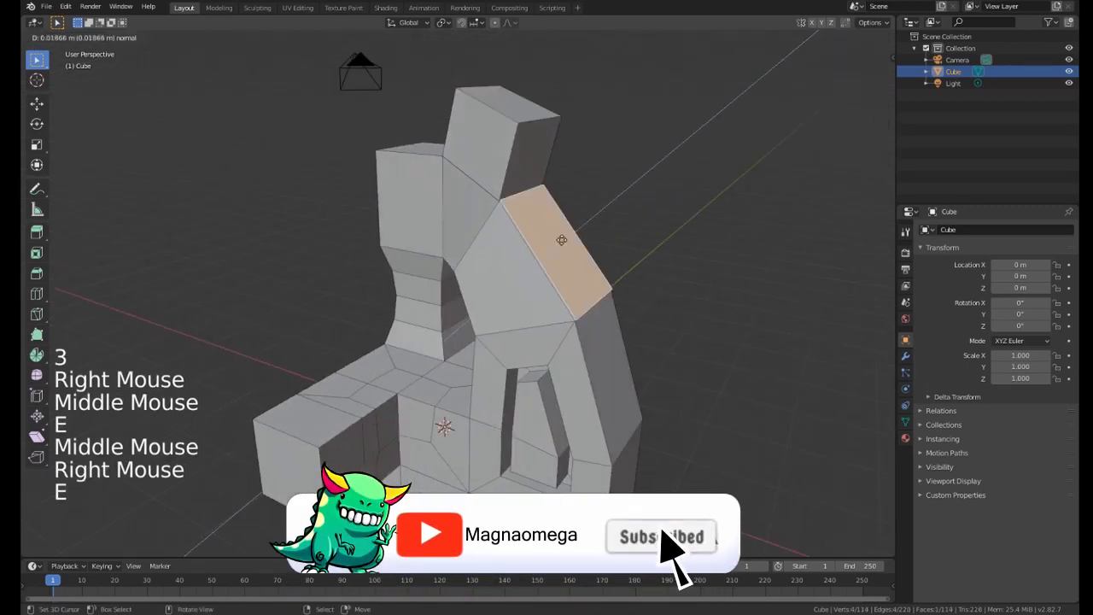
left_click(622, 208)
right_click(611, 345)
key("e")
left_click(660, 340)
Extrude the lowest new block's end face to the cursor three times, forming a long arm that bends downward.
middle_click_drag(659, 340, 603, 240, "shift")
scroll(598, 244, "down", 2)
middle_click_drag(604, 239, 678, 205)
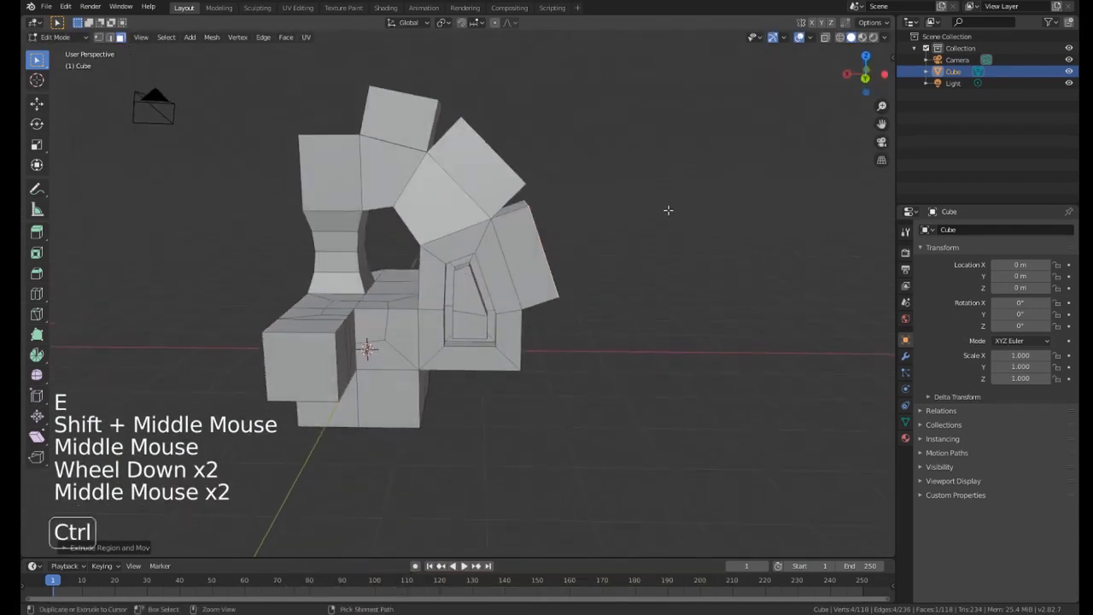
left_click(668, 210, "ctrl")
left_click(752, 213, "ctrl")
left_click(816, 295, "ctrl")
Select the three faces meeting at the pillar's top corner and inset them together by about 0.46 m.
middle_click_drag(815, 295, 366, 250)
right_click(316, 262)
right_click(387, 194, "shift")
right_click(368, 244, "shift")
scroll(366, 251, "up", 1)
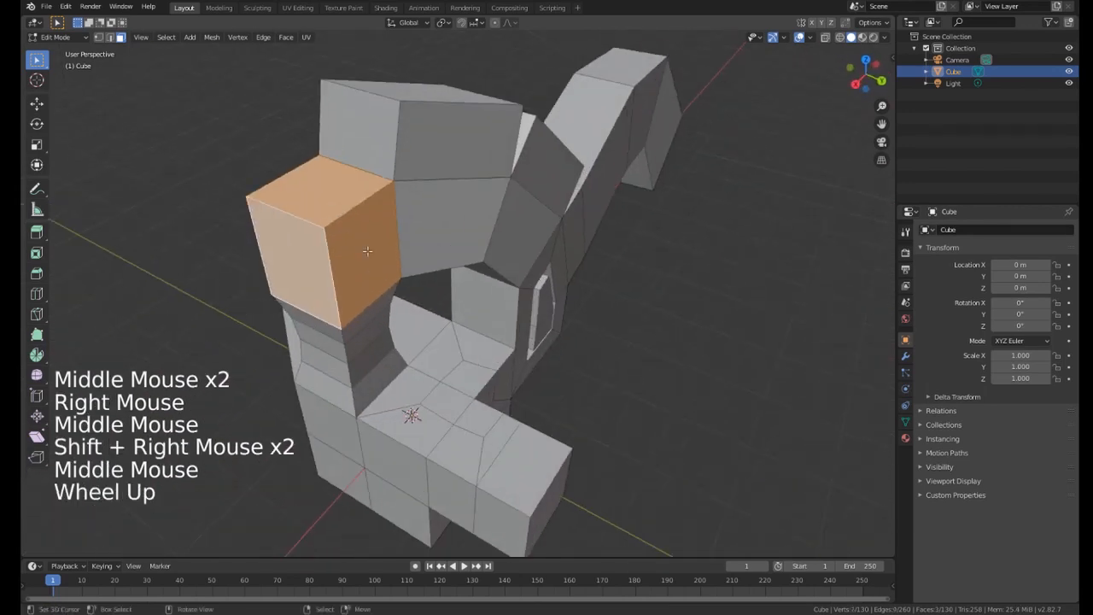
key("i")
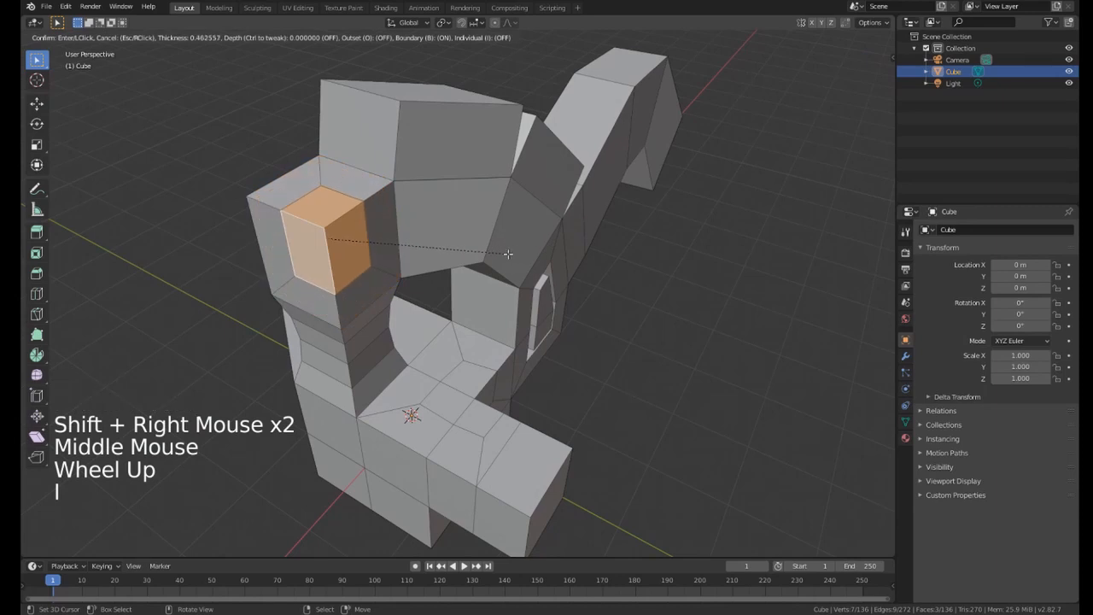
left_click(509, 255)
Extrude the three inset corner faces outward and scale them.
middle_click_drag(508, 254, 353, 244)
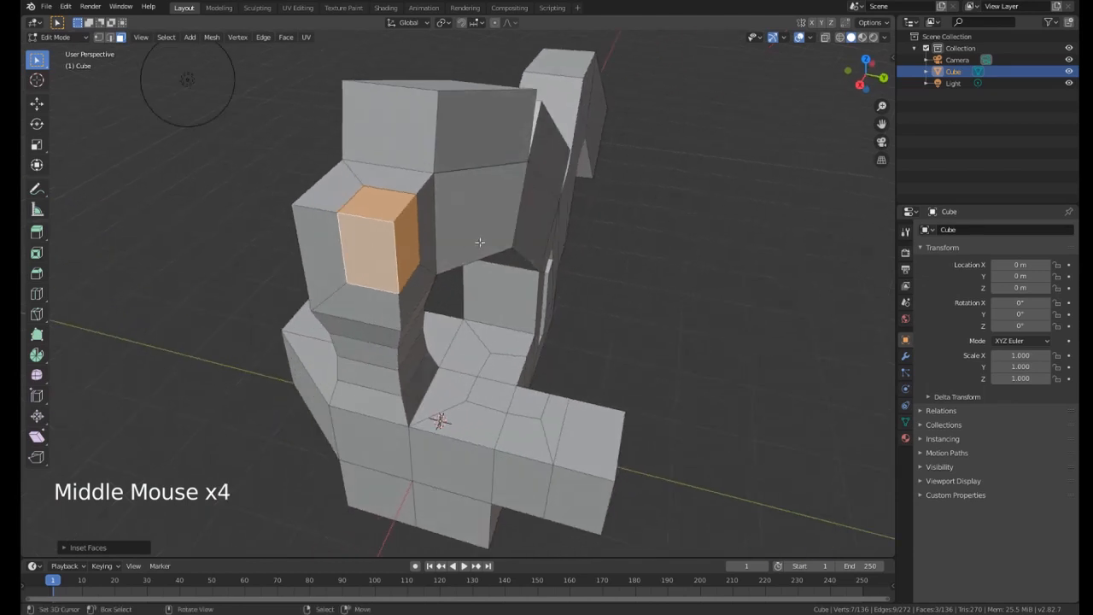
key("e")
left_click(561, 233)
middle_click_drag(561, 233, 478, 259)
key("s")
left_click(681, 235)
Reposition the extruded corner faces at the pillar's top with several free moves.
key("g")
left_click(673, 237)
key("g")
left_click(606, 256)
key("g")
left_click(494, 226)
Delete the two facing inner faces, one on the pillar's waist and one on the arch's leg.
scroll(439, 239, "up", 2)
scroll(435, 285, "up", 2)
right_click(382, 265)
right_click(630, 298, "shift")
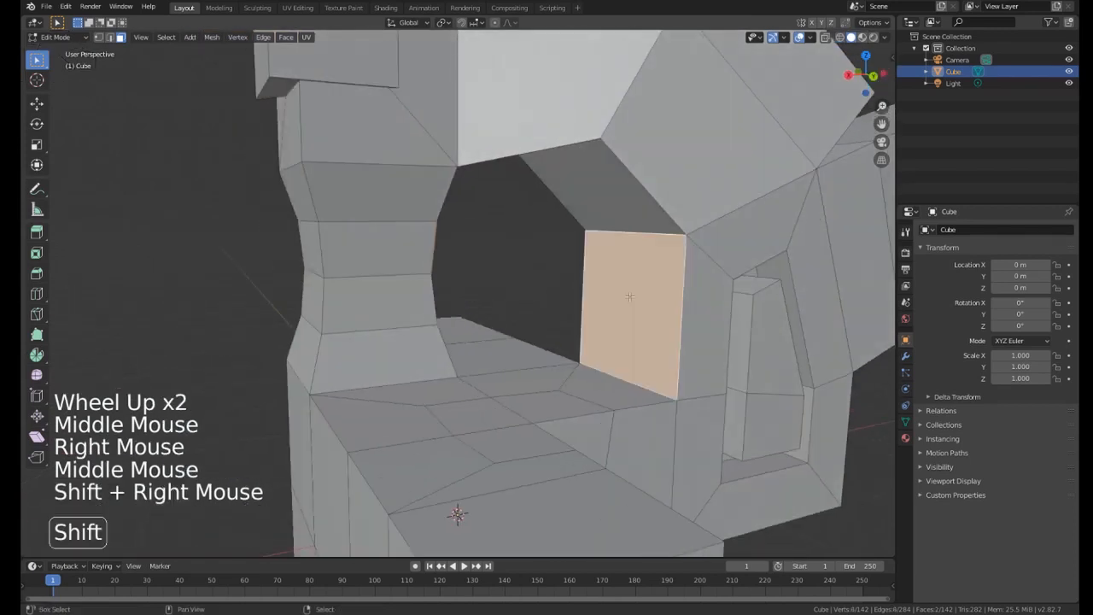
middle_click_drag(629, 298, 458, 230)
key("x")
left_click(535, 302)
Fill four faces between matching edges of the two openings to bridge the pillar and the arch's leg.
right_click(584, 369, "shift")
key("f")
right_click(408, 247)
right_click(394, 249, "shift")
key("f")
right_click(389, 227)
right_click(651, 217, "shift")
key("f")
right_click(388, 313)
right_click(422, 238, "shift")
key("f")
Extrude an upper side edge of the arm outward to make a flat, thin flap.
middle_click_drag(484, 197, 491, 218)
middle_click_drag(453, 326, 416, 313)
scroll(428, 245, "down", 2)
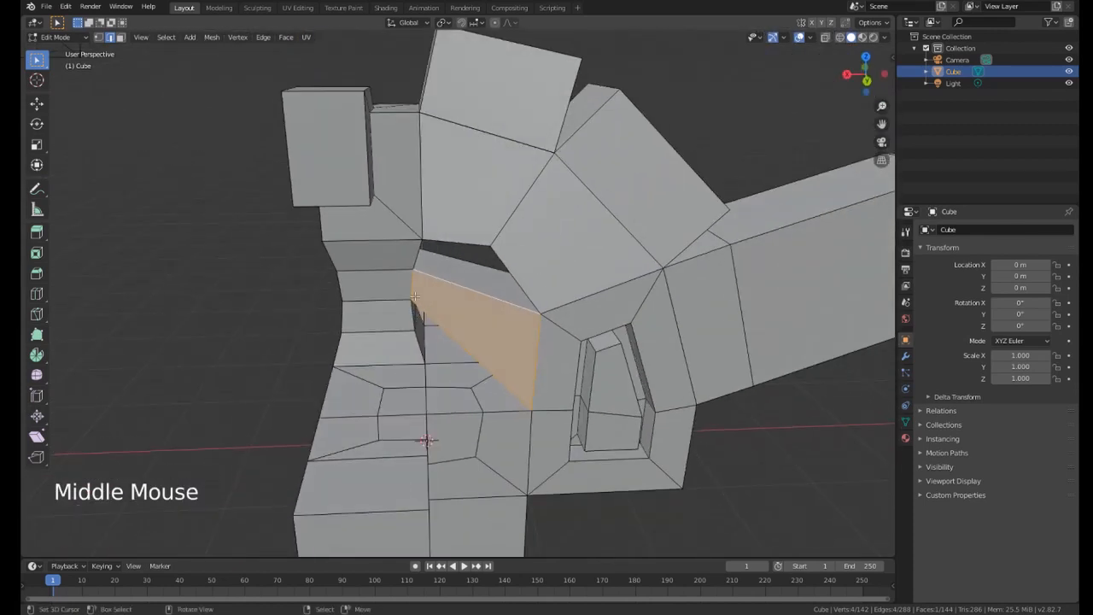
middle_click_drag(433, 186, 353, 282)
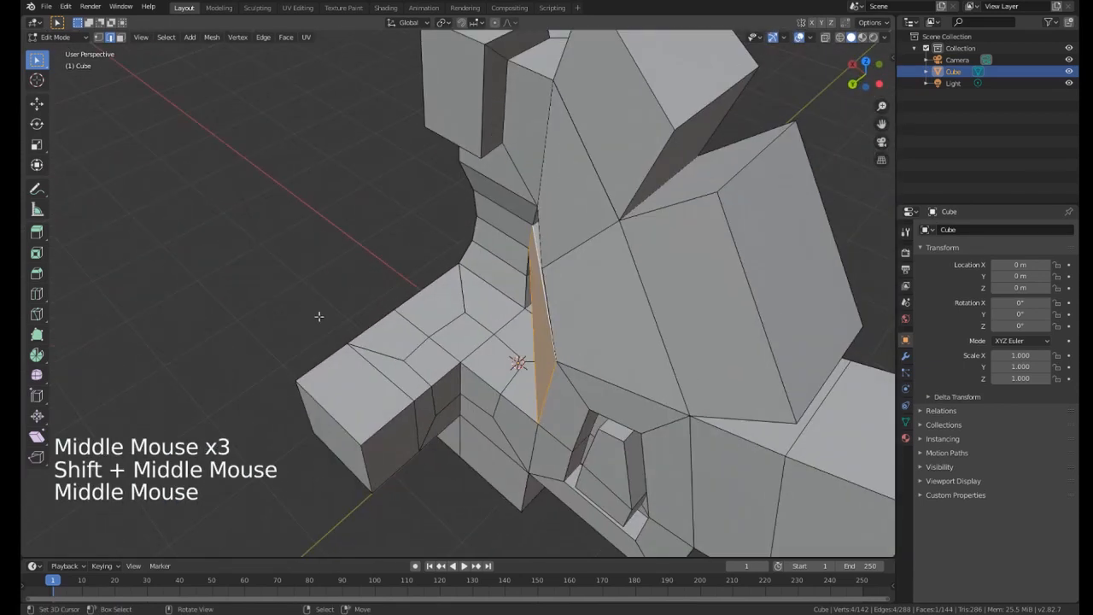
middle_click_drag(319, 316, 445, 299)
scroll(359, 303, "down", 2)
right_click(418, 308)
scroll(418, 307, "up", 3)
key("e")
left_click(444, 334)
Select the flap's outer edge and move it farther out from the arm.
key("g")
right_click(405, 346)
right_click(460, 274)
scroll(329, 293, "up", 1)
right_click(329, 293)
key("g")
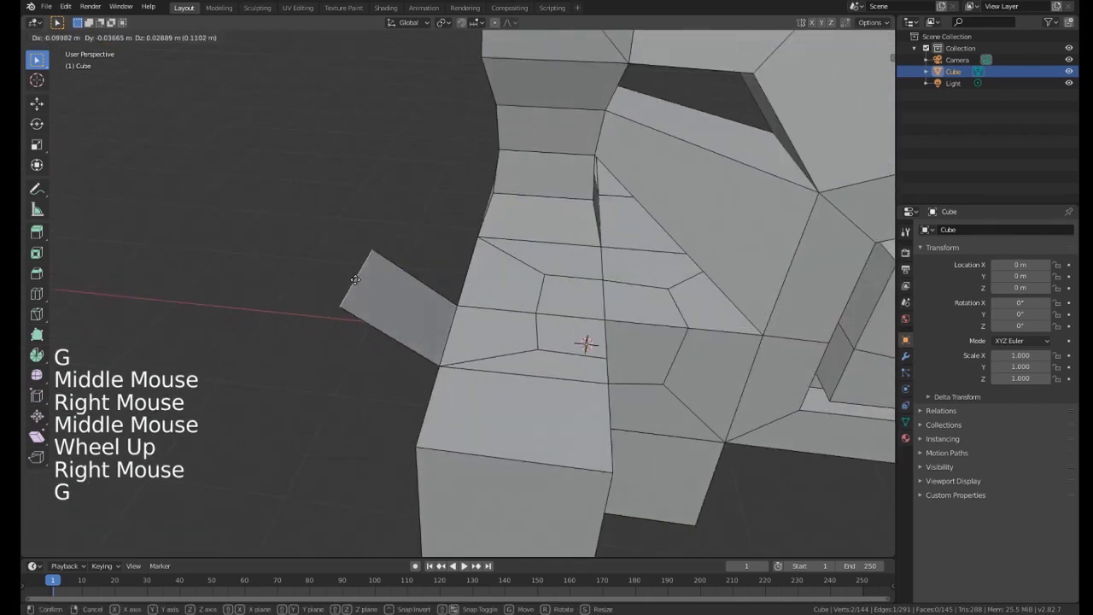
left_click(544, 301)
Try moving the flap's outer edge to different positions.
scroll(532, 265, "up", 1)
middle_click_drag(532, 266, 463, 240)
key("g")
right_click(454, 293)
key("g")
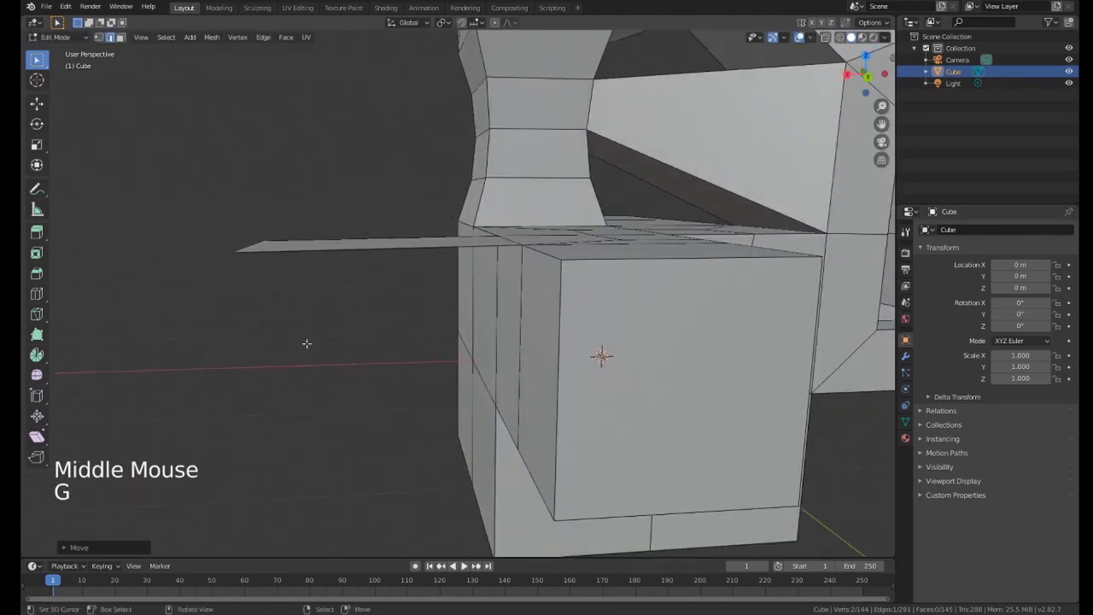
right_click(328, 265)
middle_click_drag(328, 265, 365, 304)
key("g")
right_click(366, 373)
key("g")
right_click(292, 312)
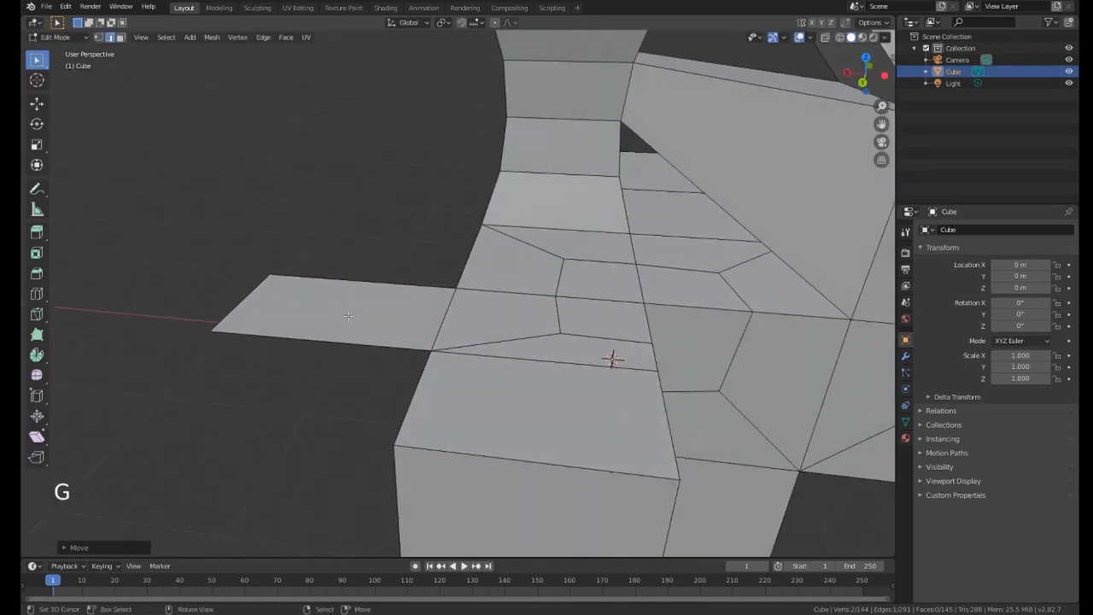
Adjust the flap's outer edge with repeated free moves, leaving it extending sideways from the arm.
middle_click_drag(348, 316, 342, 189)
middle_click_drag(341, 189, 359, 220, "shift")
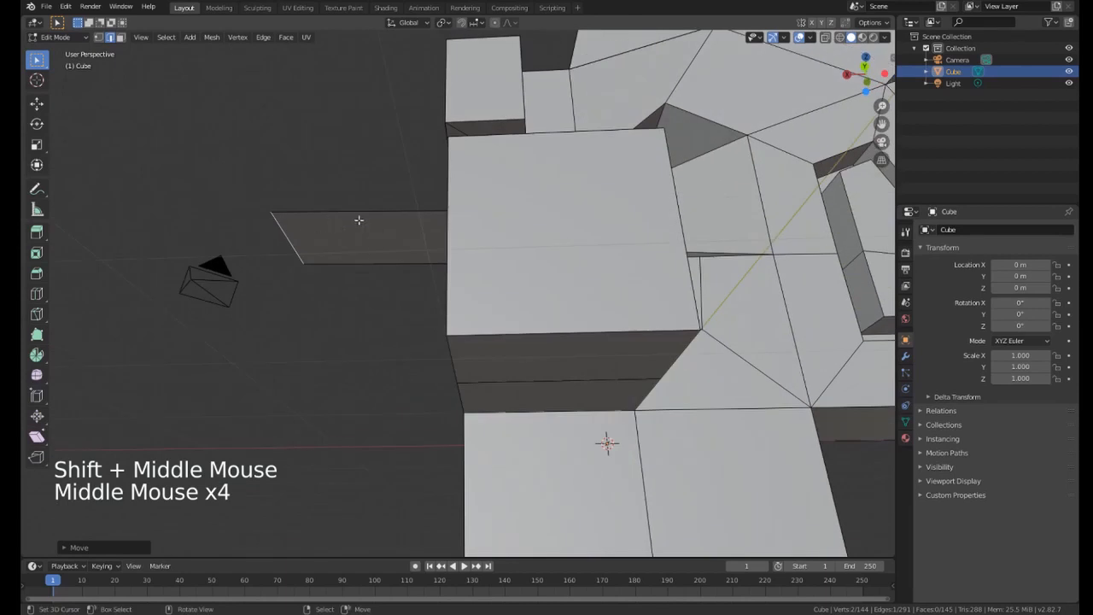
middle_click_drag(359, 286, 378, 271)
key("g")
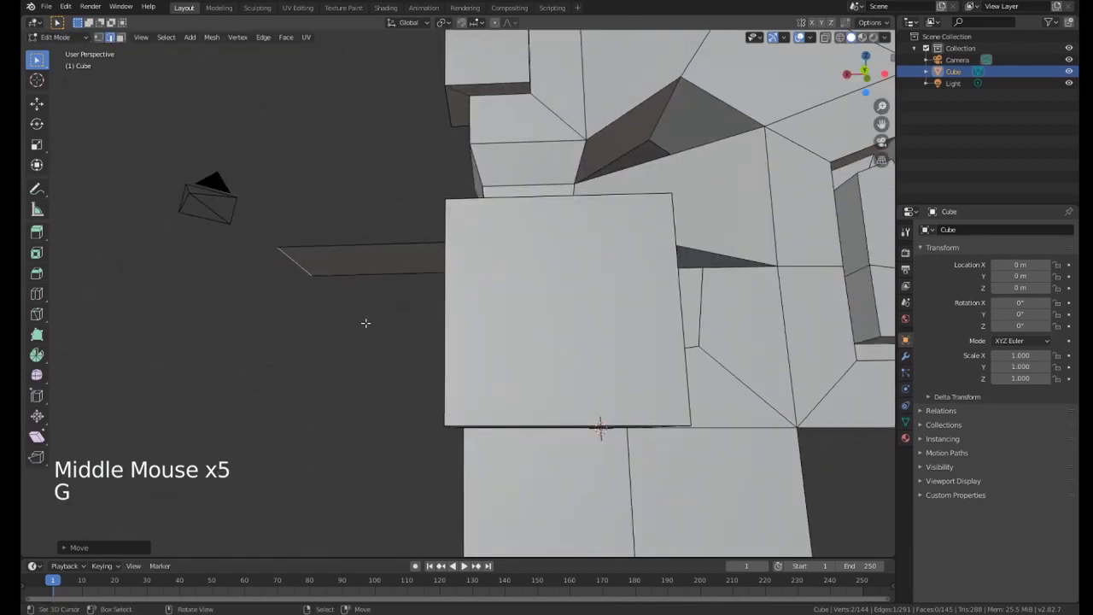
middle_click_drag(366, 319, 384, 333)
key("g")
left_click(328, 344)
key("g")
left_click(353, 348)
scroll(327, 236, "up", 1)
middle_click_drag(384, 333, 407, 343, "shift")
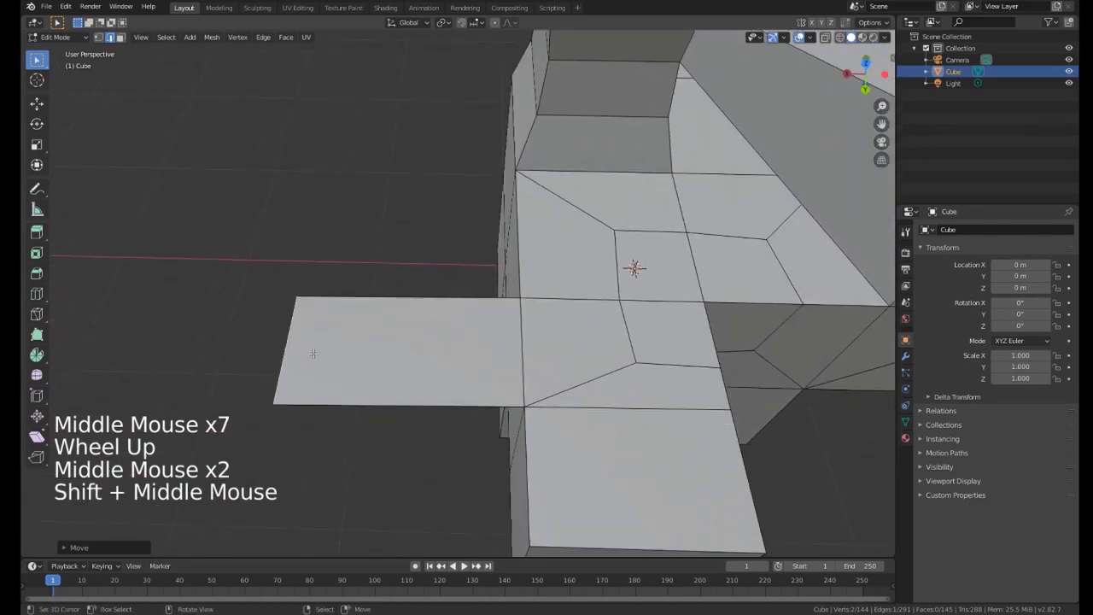
key("g")
middle_click_drag(372, 377, 460, 185)
key("n")
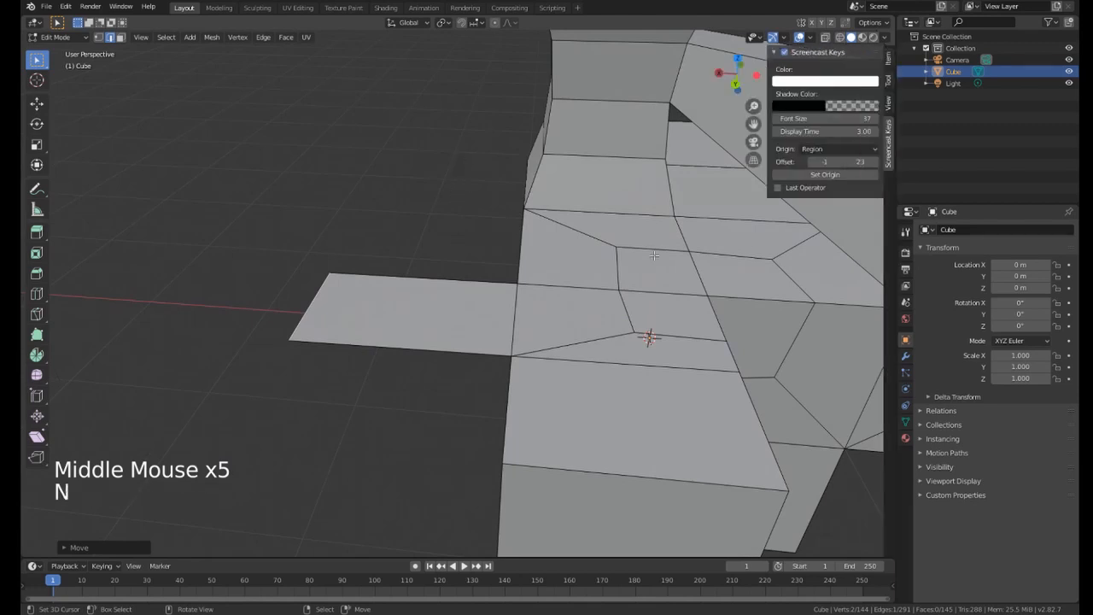
key("n")
middle_click_drag(379, 224, 358, 294)
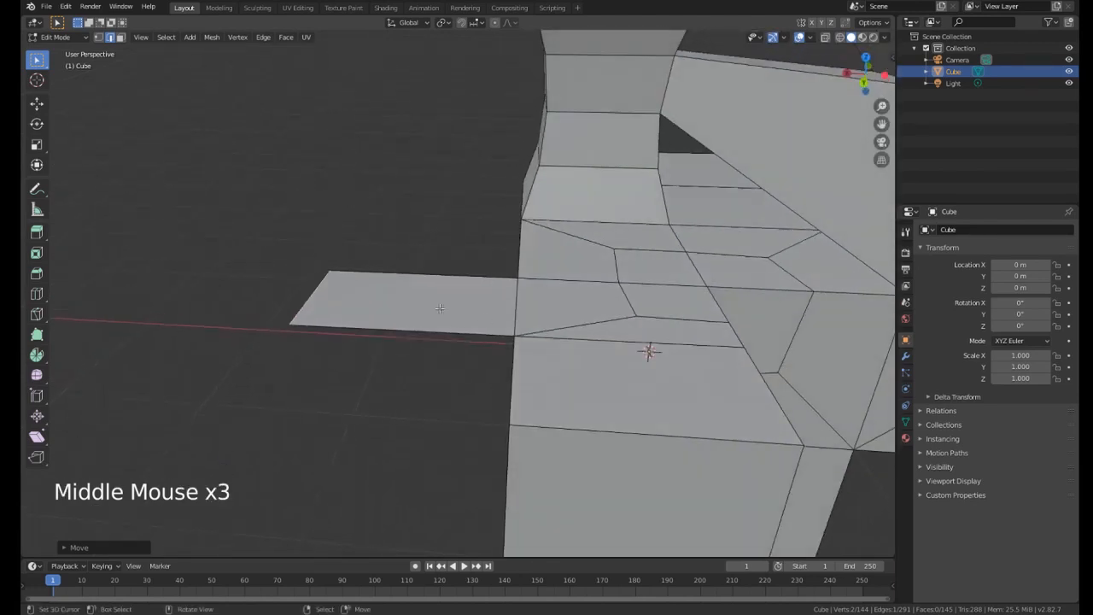
middle_click_drag(440, 309, 444, 216)
middle_click_drag(434, 275, 400, 325)
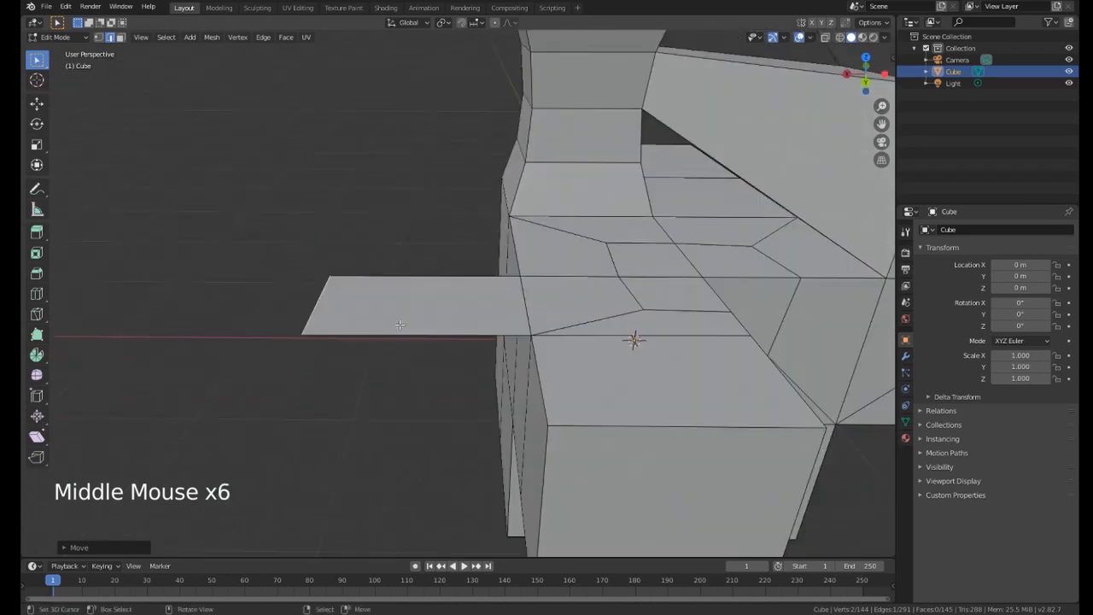
middle_click_drag(561, 268, 500, 261)
key("n")
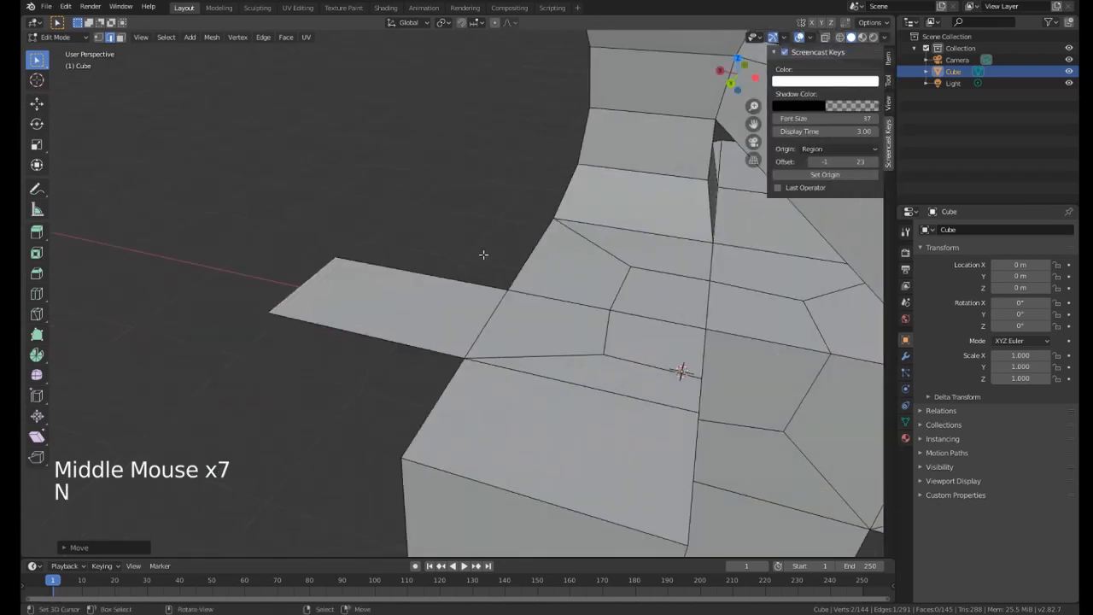
key("n")
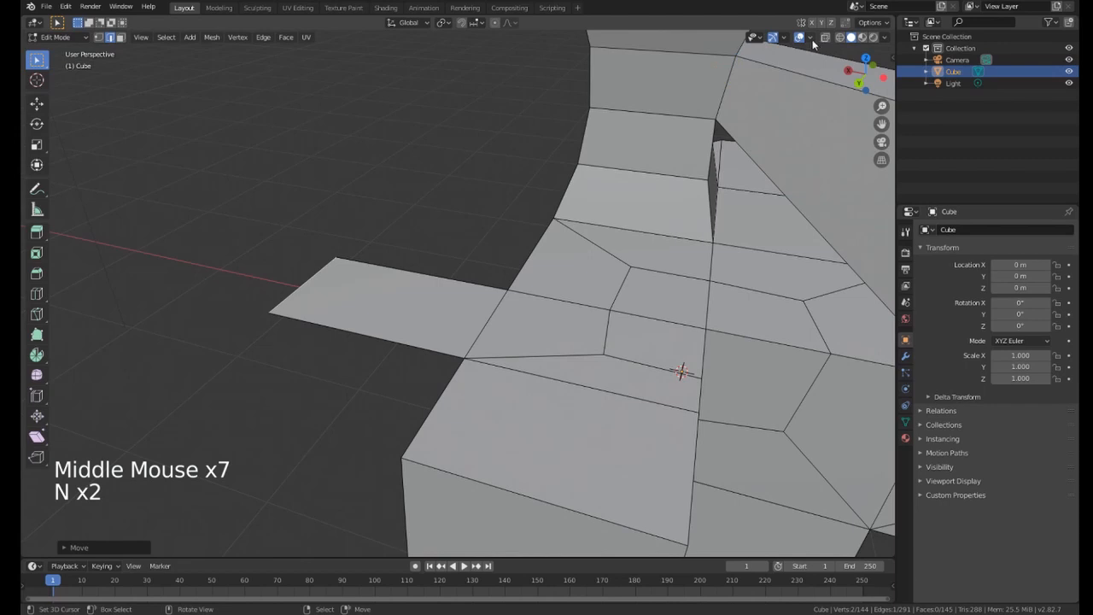
Turn on the vertex normals overlay and replace it with the display of face normals as lines.
left_click(812, 39)
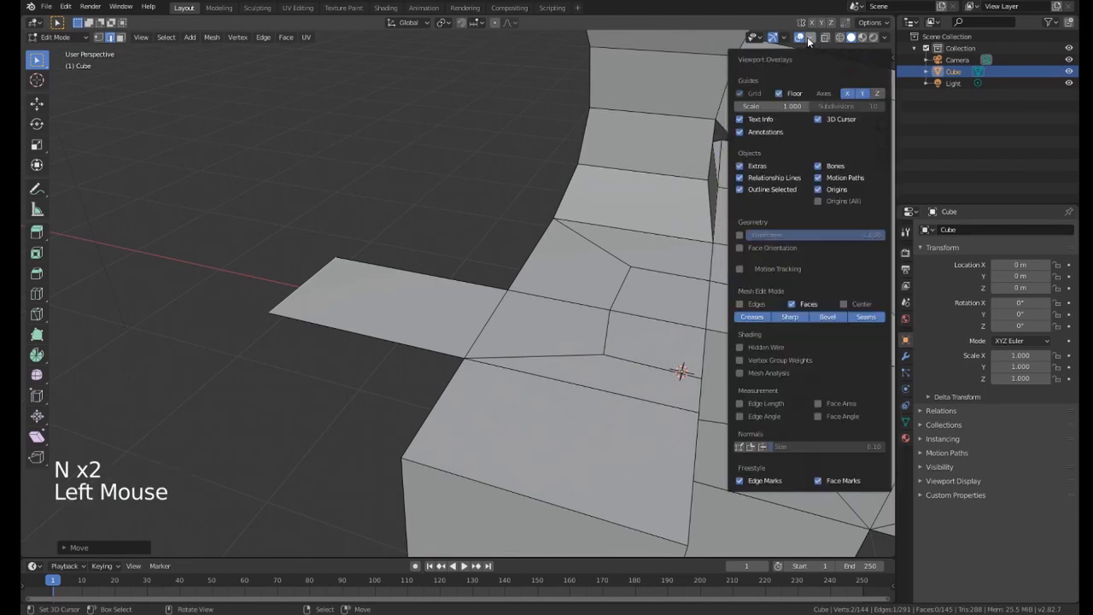
left_click(739, 447)
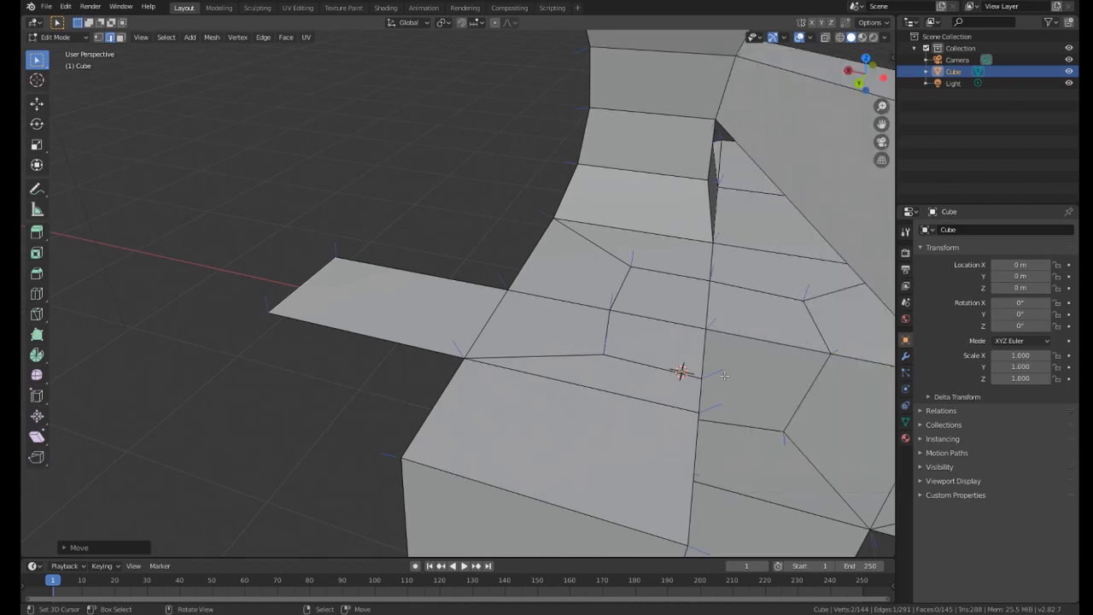
left_click(810, 38)
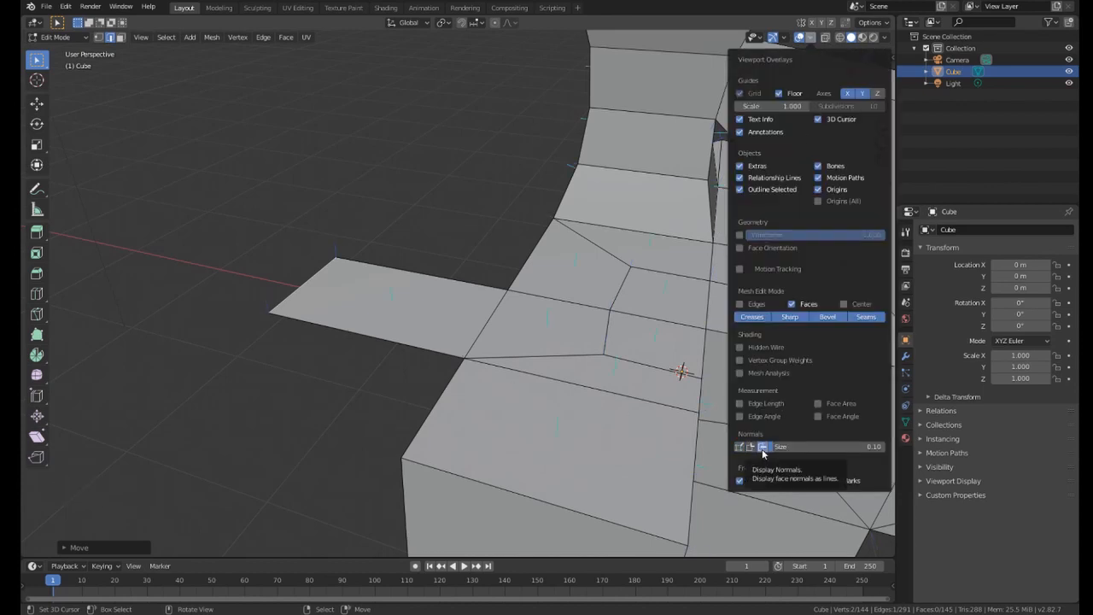
Clear the selection and examine the normal directions on the flap and the surrounding faces.
middle_click_drag(479, 282, 601, 270)
scroll(421, 293, "up", 3)
right_click(361, 326)
scroll(410, 312, "down", 2)
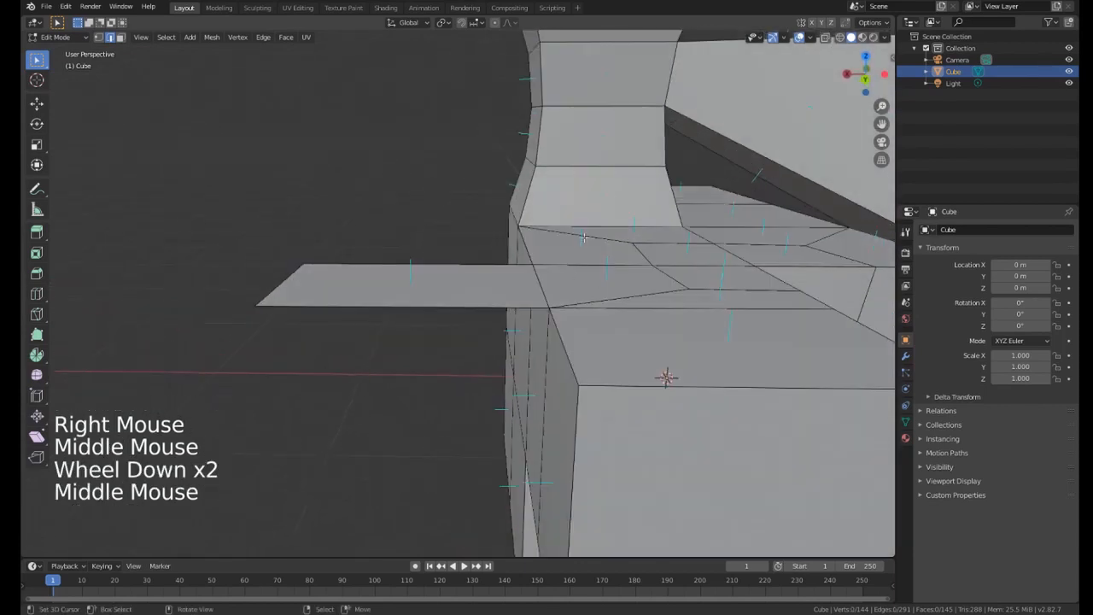
Select the flap's face in face selection mode and examine its underside, upper side and normal direction.
middle_click_drag(587, 193, 459, 227)
right_click(375, 205)
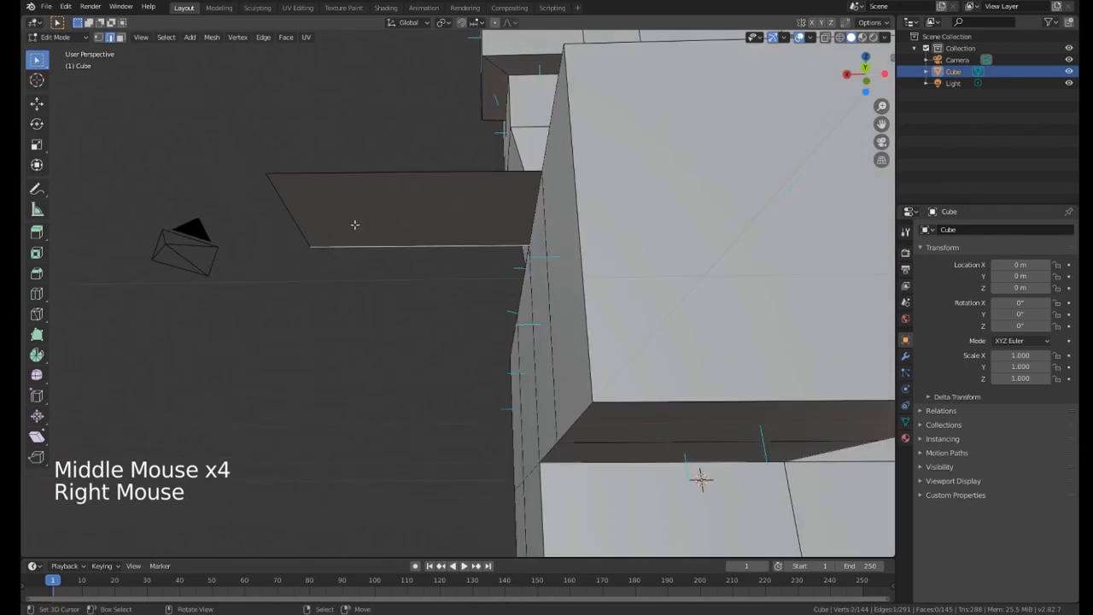
key("3")
right_click(358, 200)
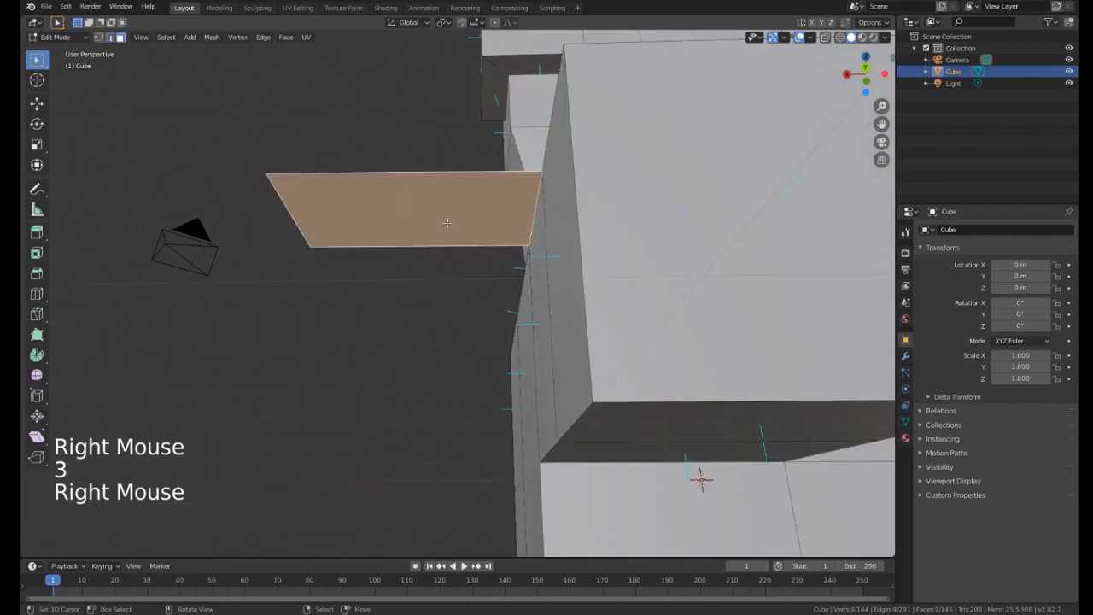
middle_click_drag(427, 205, 424, 164)
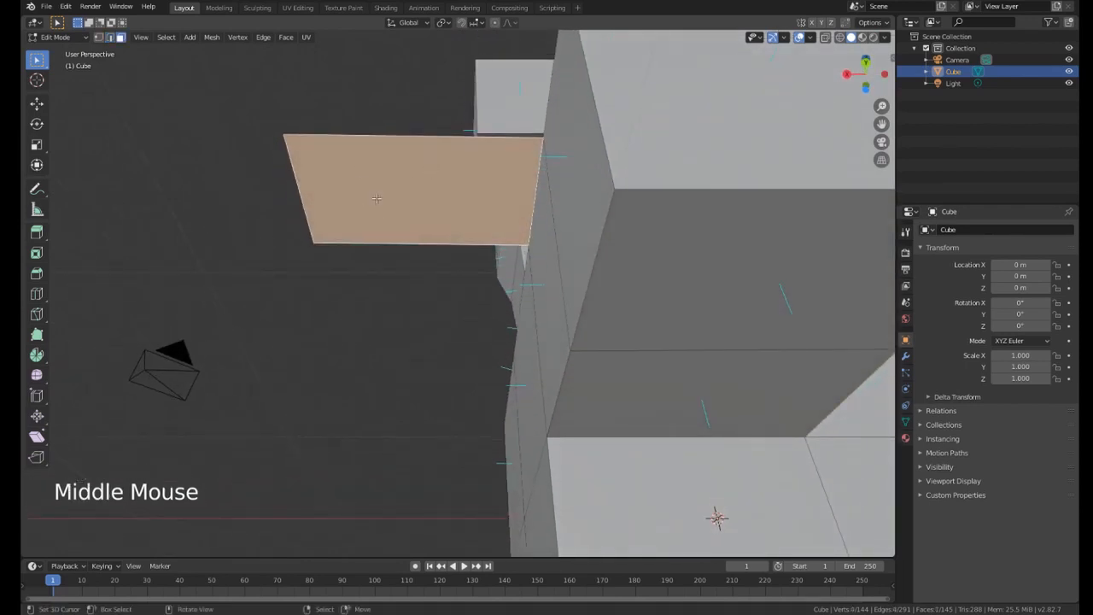
key("g")
middle_click_drag(385, 202, 410, 325)
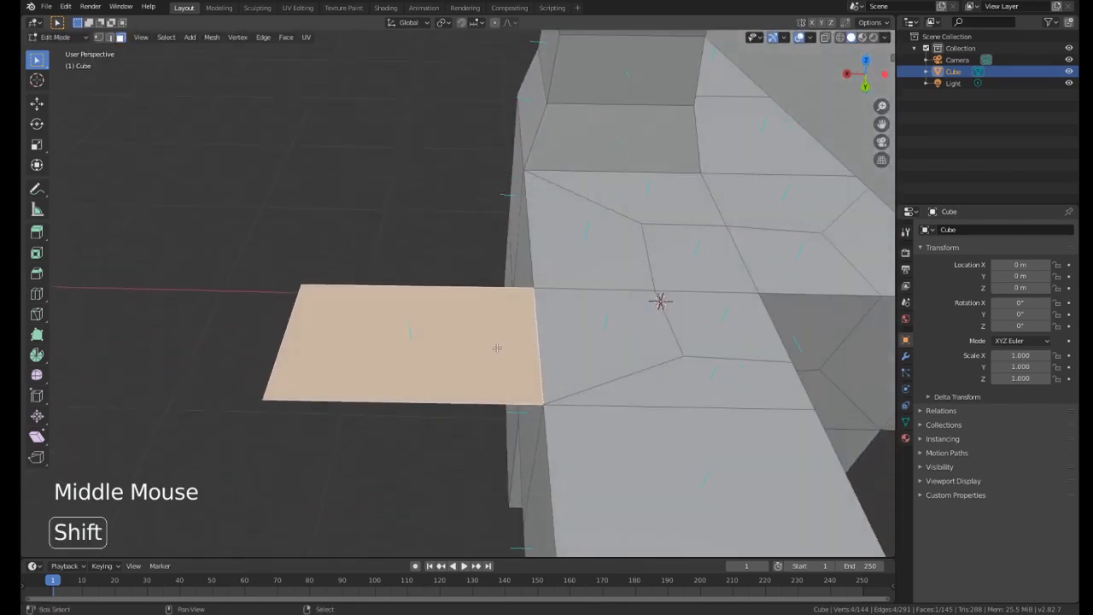
middle_click_drag(497, 347, 470, 317, "shift")
middle_click_drag(470, 318, 418, 282)
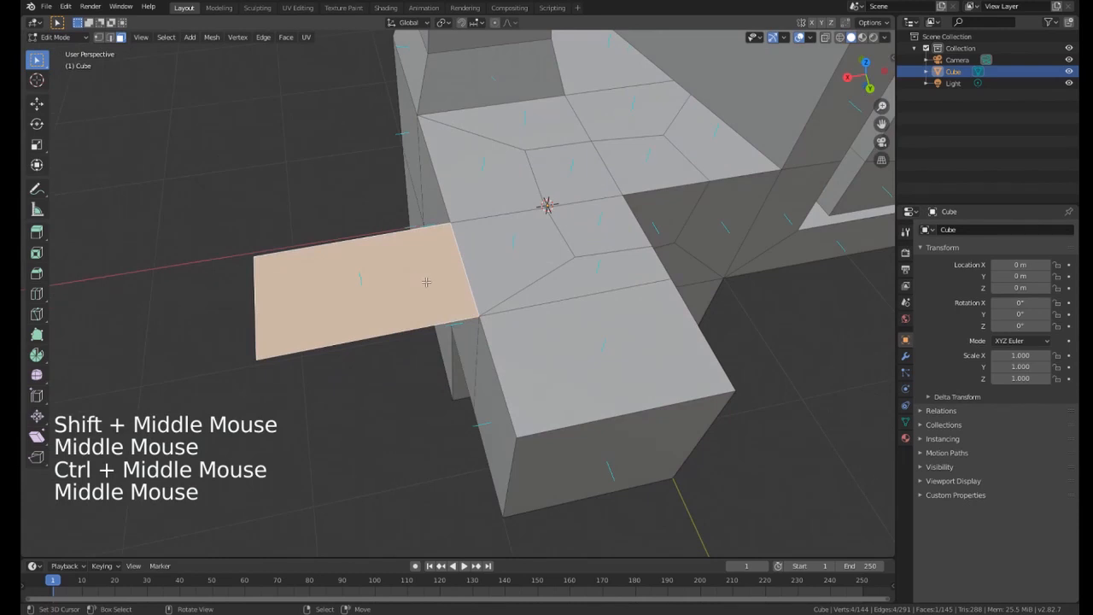
key("ctrl")
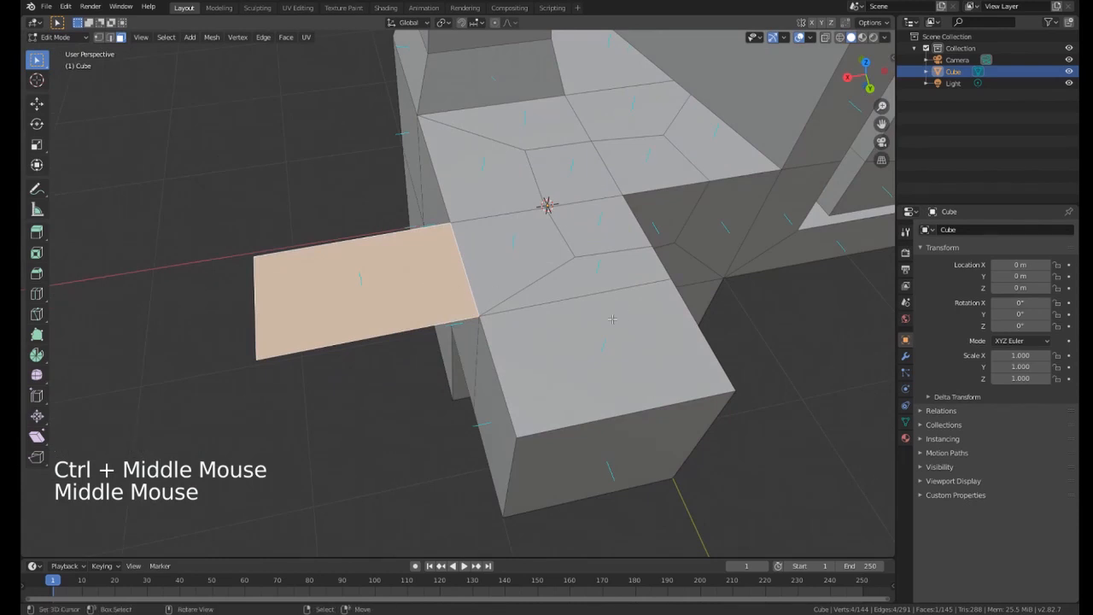
Switch the cube to Object Mode and add a Subdivision Surface modifier to it.
key("Tab")
middle_click_drag(434, 289, 444, 290)
scroll(443, 290, "down", 2)
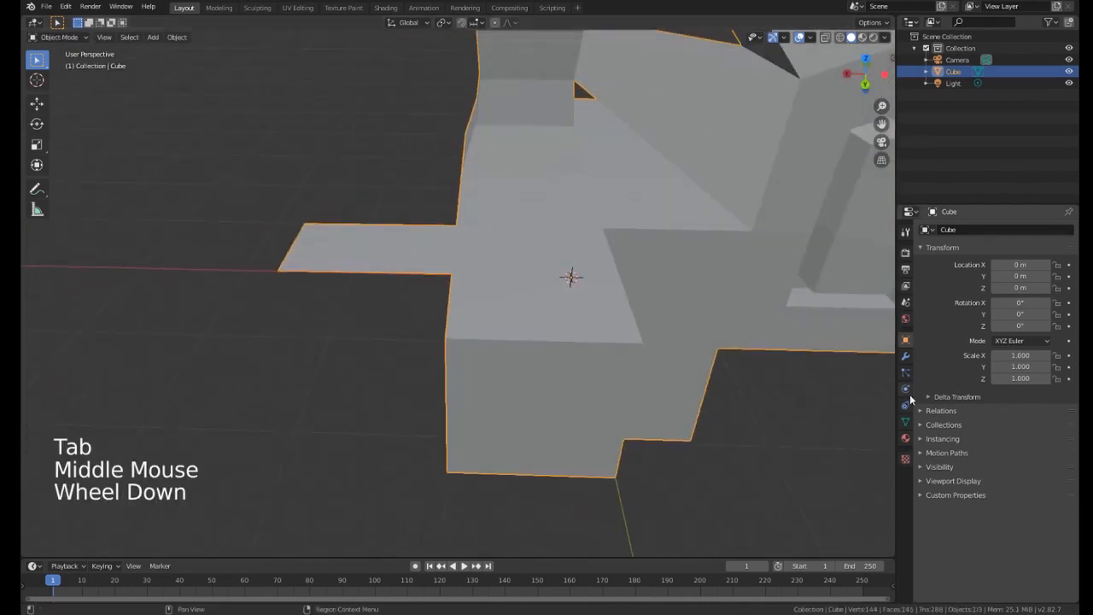
left_click(906, 358)
left_click(936, 230)
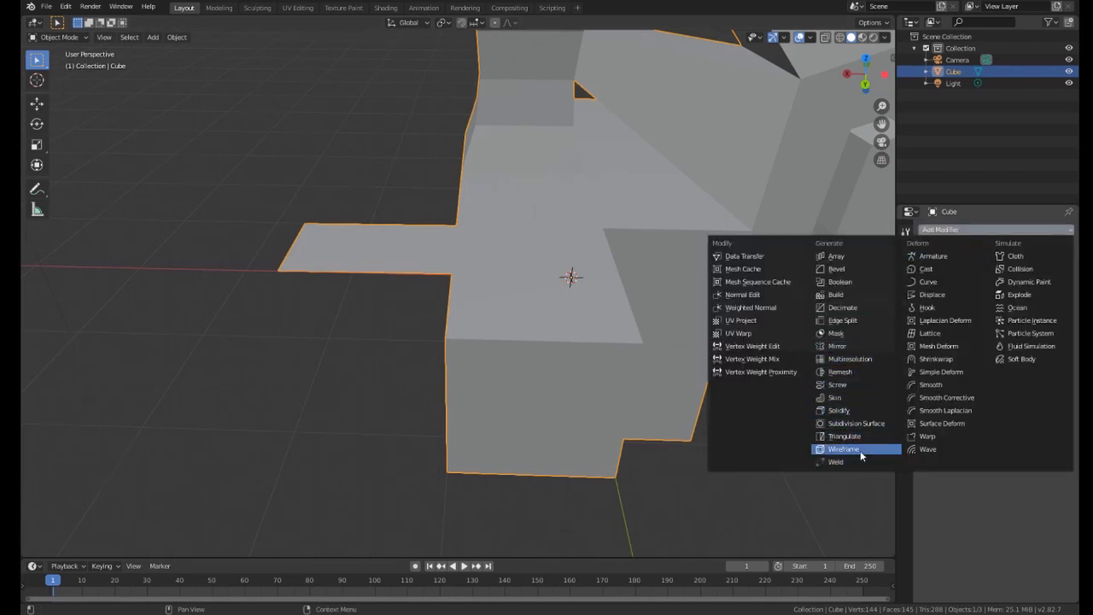
left_click(855, 422)
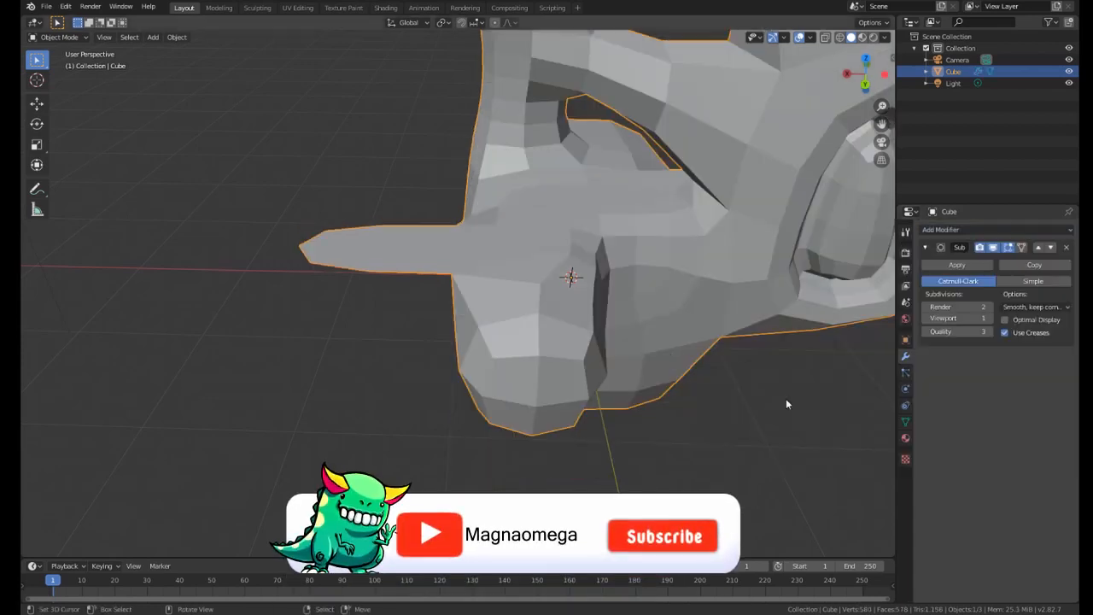
Set the Subdivision Surface levels to 3 for render and 2 for viewport, and inspect the smoothed flap and arm.
middle_click_drag(786, 404, 506, 287)
scroll(507, 287, "up", 1)
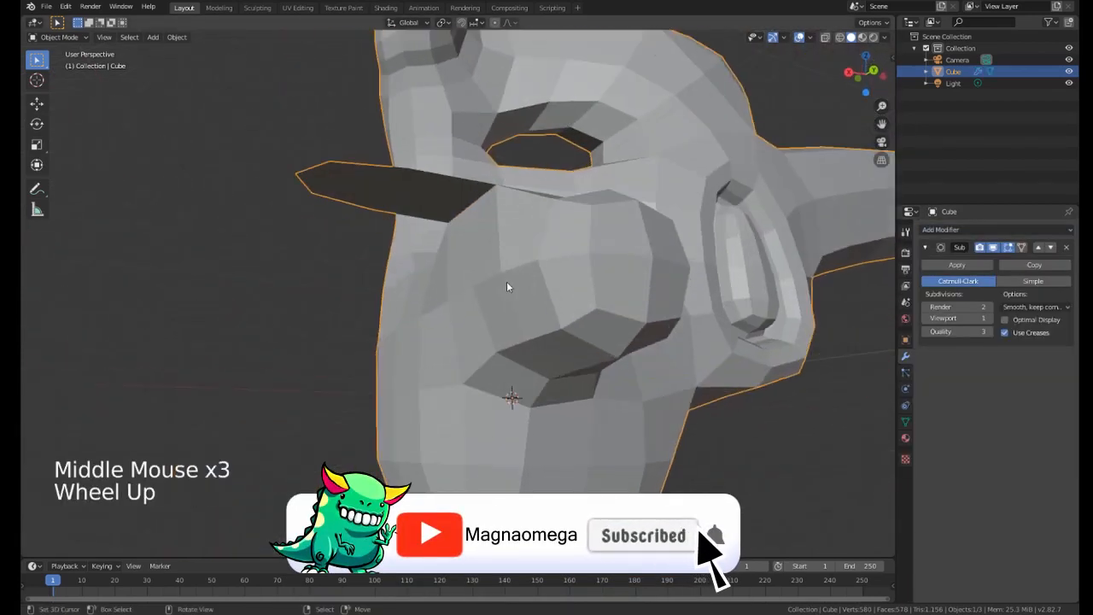
left_click(989, 306)
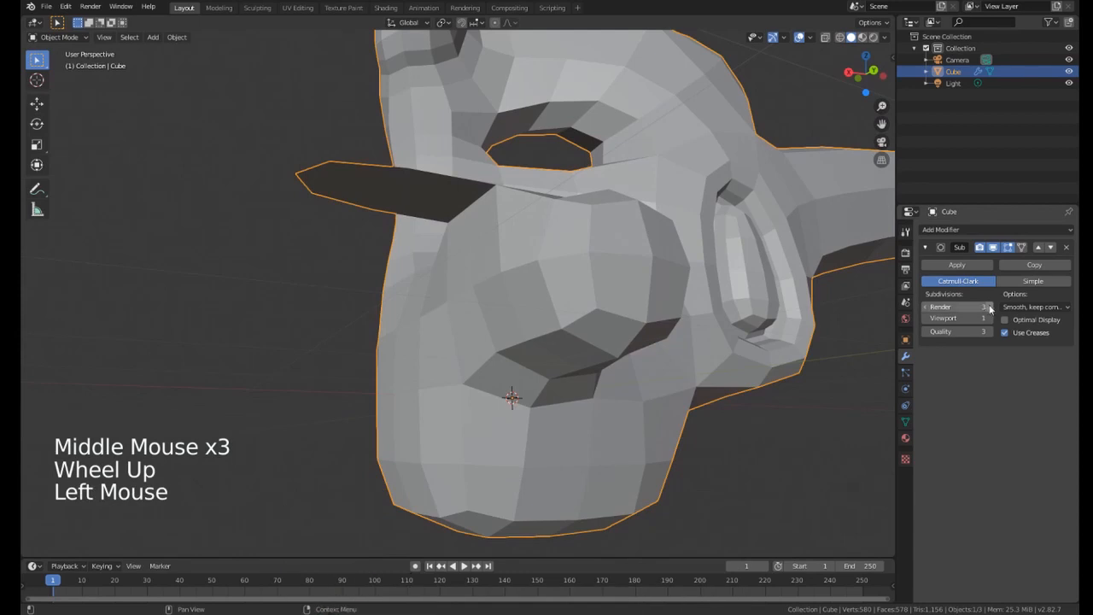
left_click(989, 318)
middle_click_drag(512, 282, 558, 237)
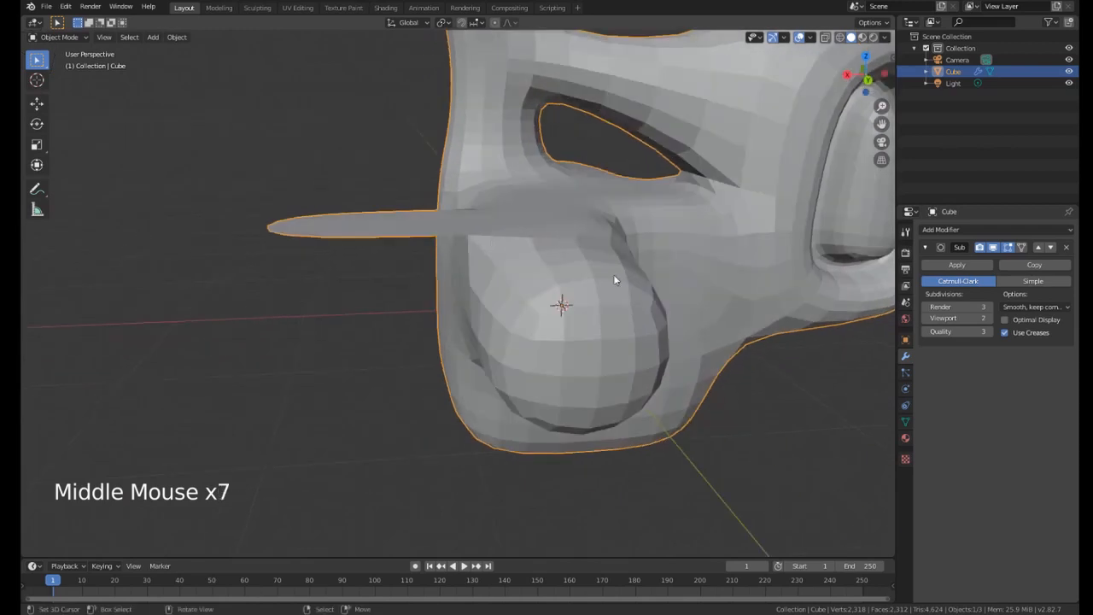
middle_click_drag(613, 280, 430, 222)
middle_click_drag(370, 237, 419, 251)
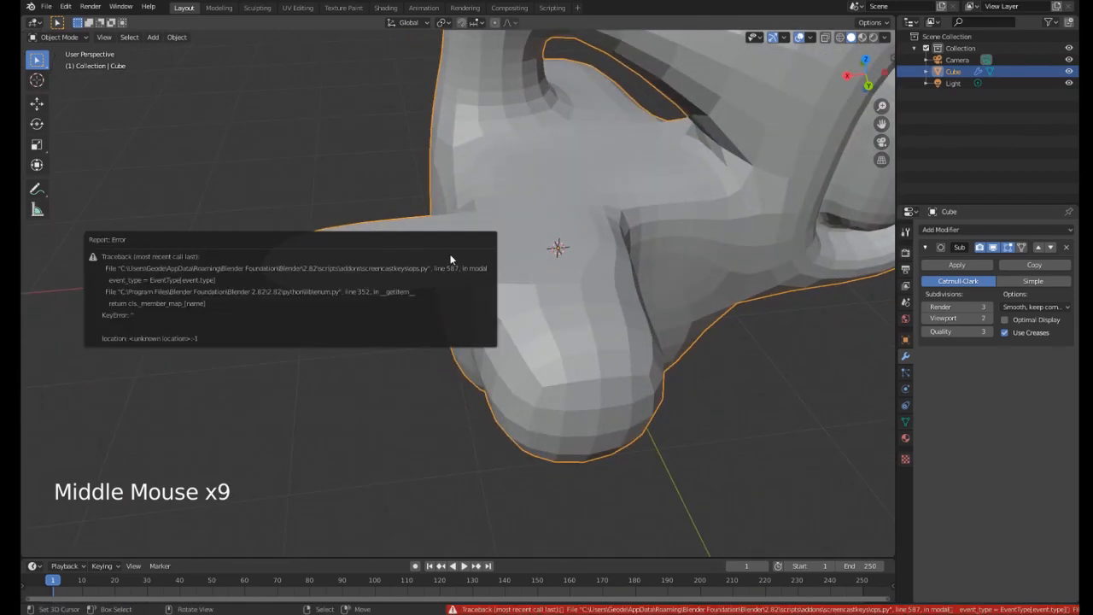
Return to Edit Mode, compare the flap with its smoothed shape, and remove the Subdivision Surface modifier.
key("Tab")
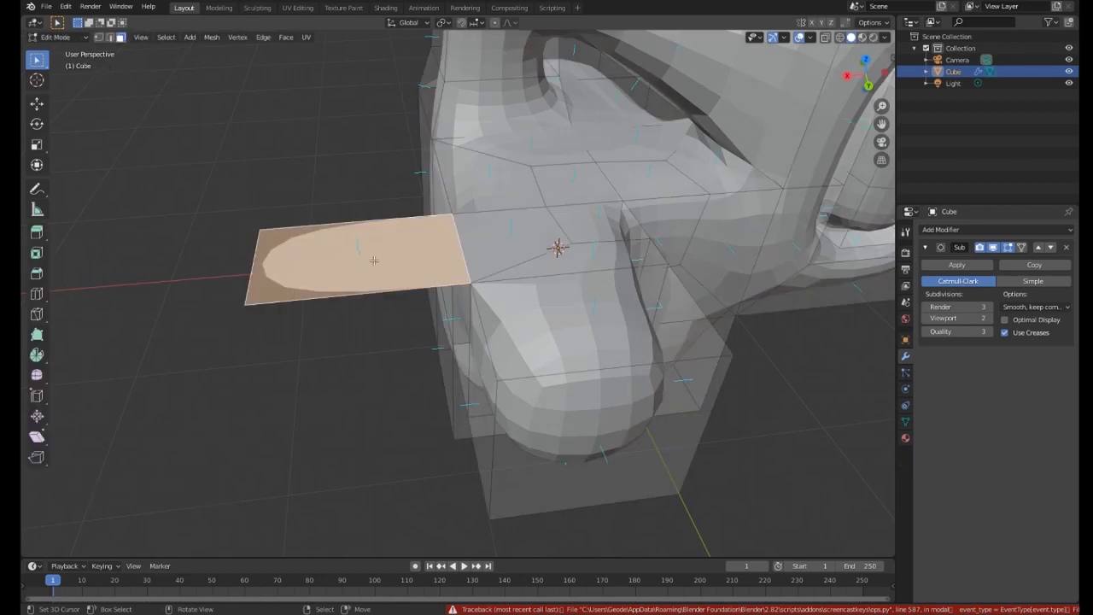
middle_click_drag(405, 238, 358, 242)
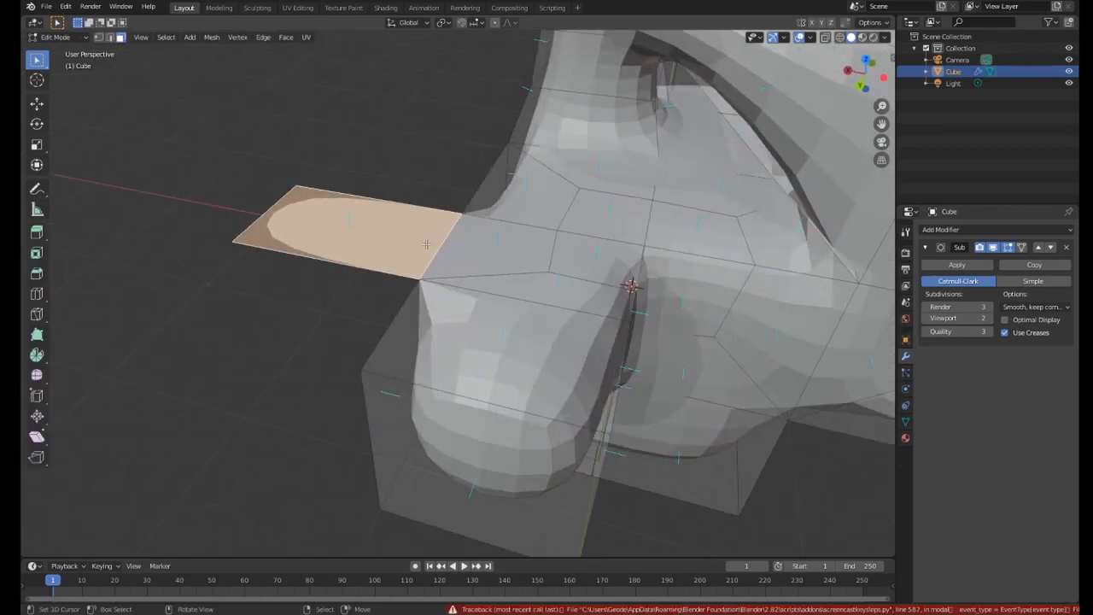
left_click(1065, 248)
Extrude the flap's face upward along its normal by about 0.7 m to form a block.
middle_click_drag(512, 256, 348, 212)
mouse_move(347, 257)
middle_mouse_down()
mouse_move(391, 337)
mouse_move(375, 282)
mouse_move(302, 276)
mouse_move(369, 275)
mouse_move(365, 266)
middle_mouse_up()
key("g")
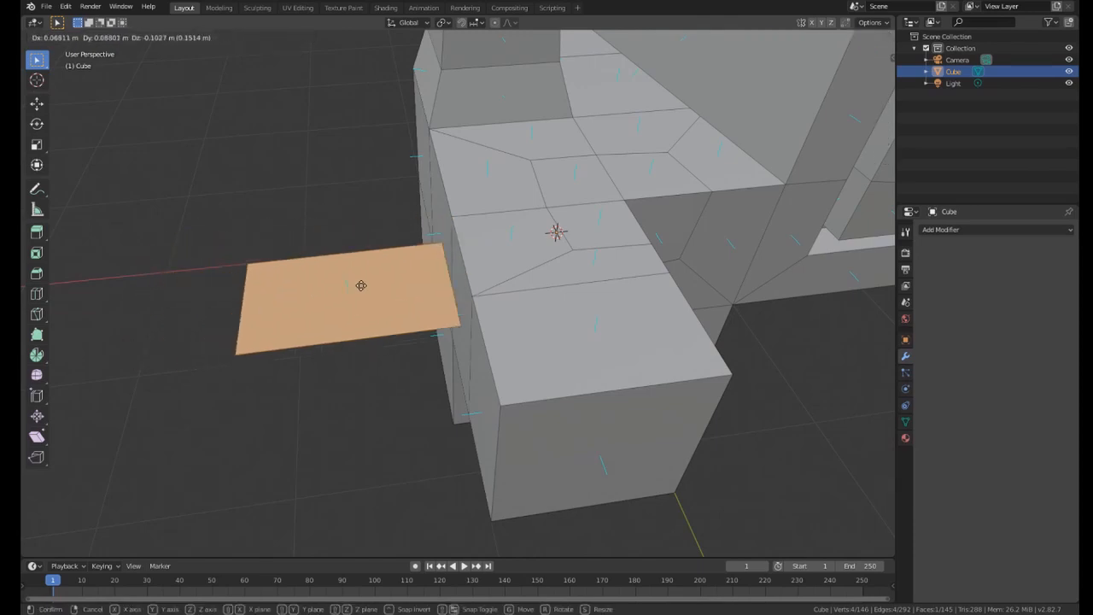
right_click(333, 296)
key("e")
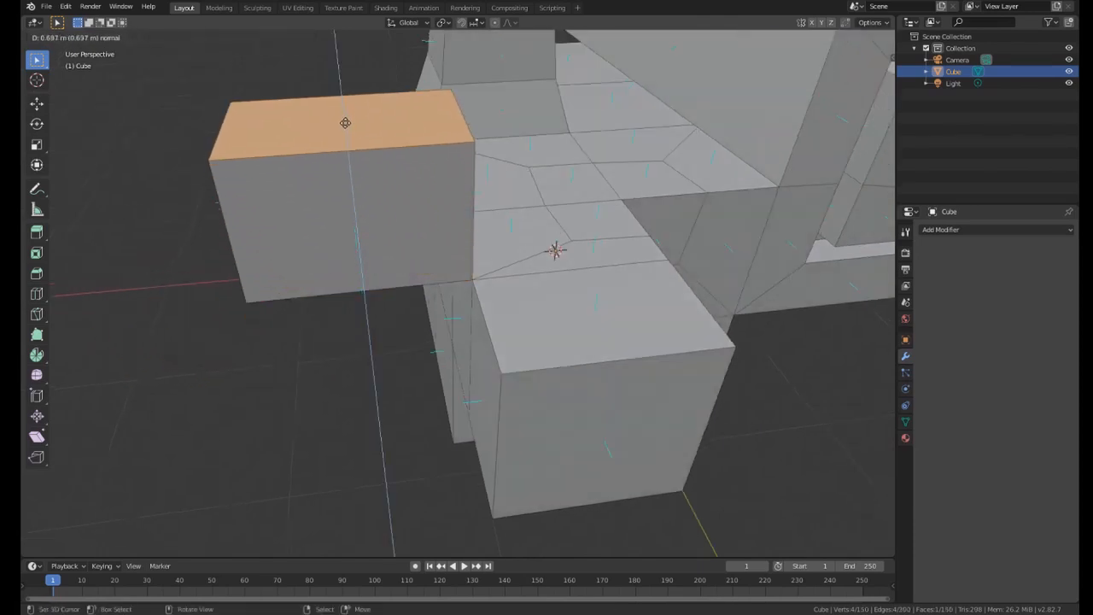
left_click(345, 123)
middle_click_drag(344, 123, 376, 322)
Select the end face of the protruding arm and extrude it in place with no offset.
key("2")
left_click(434, 299)
middle_click_drag(434, 299, 421, 307)
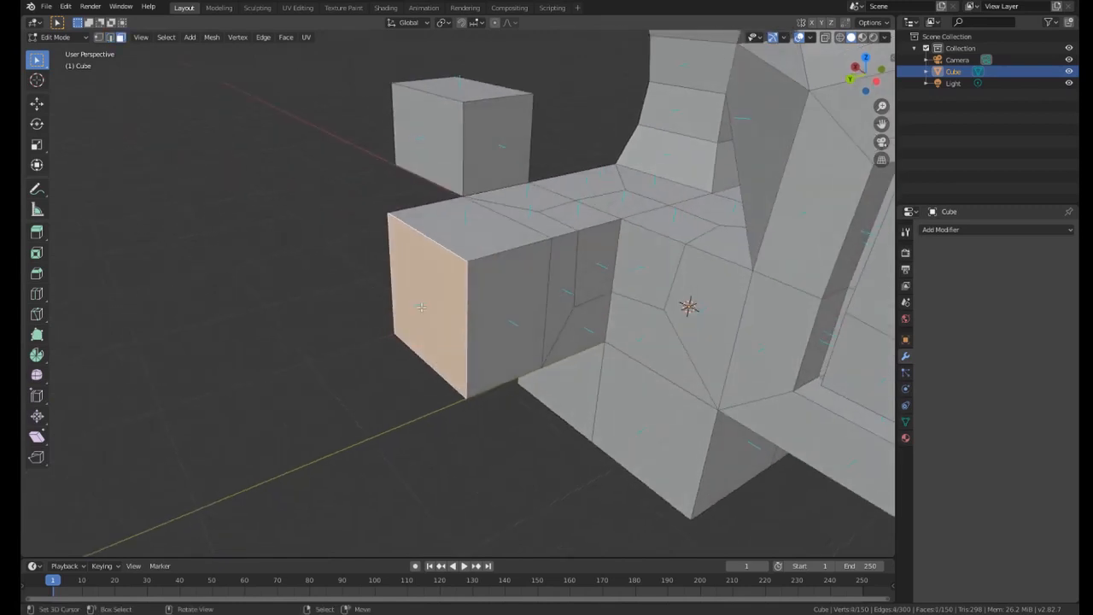
key("e")
right_click(366, 318)
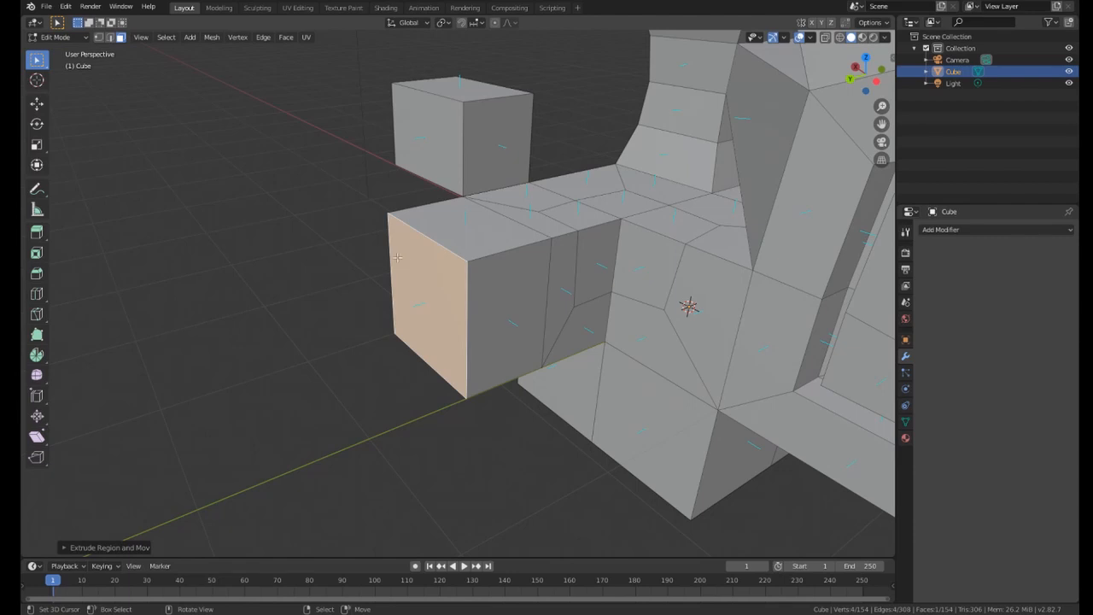
middle_click_drag(397, 256, 349, 205)
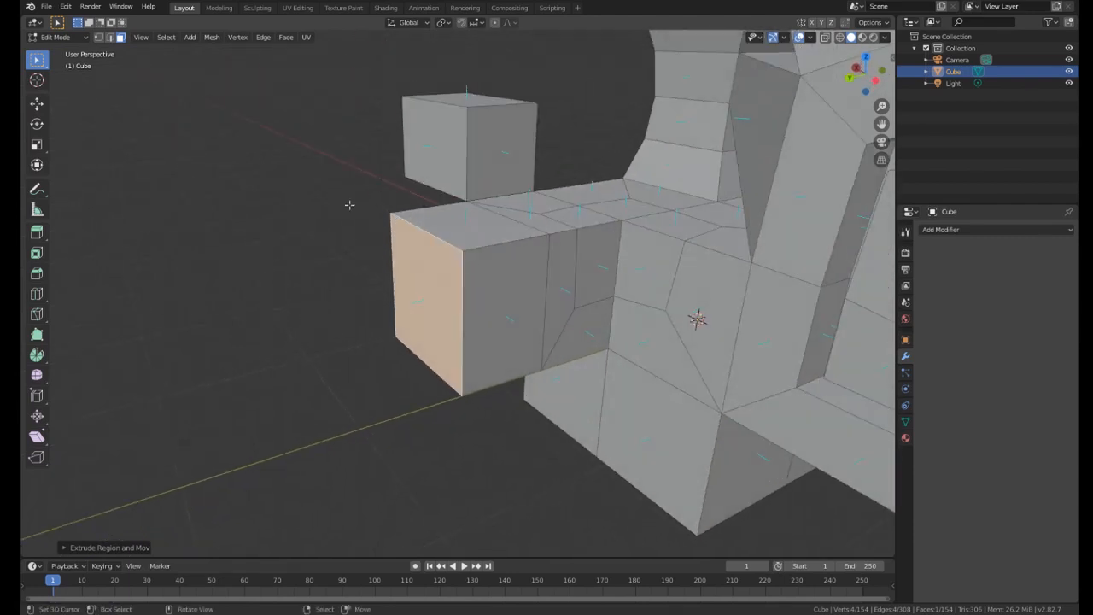
middle_click_drag(469, 356, 416, 341)
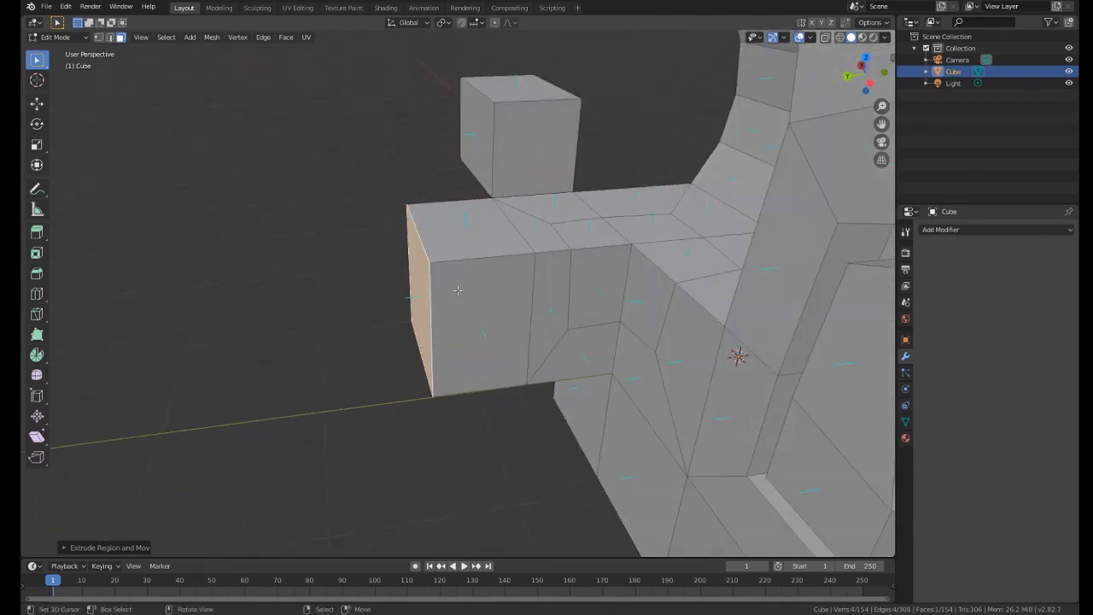
Try moving the arm's extruded end face freely a couple of times.
key("g")
right_click(348, 240)
key("g")
right_click(288, 305)
middle_click_drag(288, 305, 427, 268)
scroll(403, 300, "up", 2)
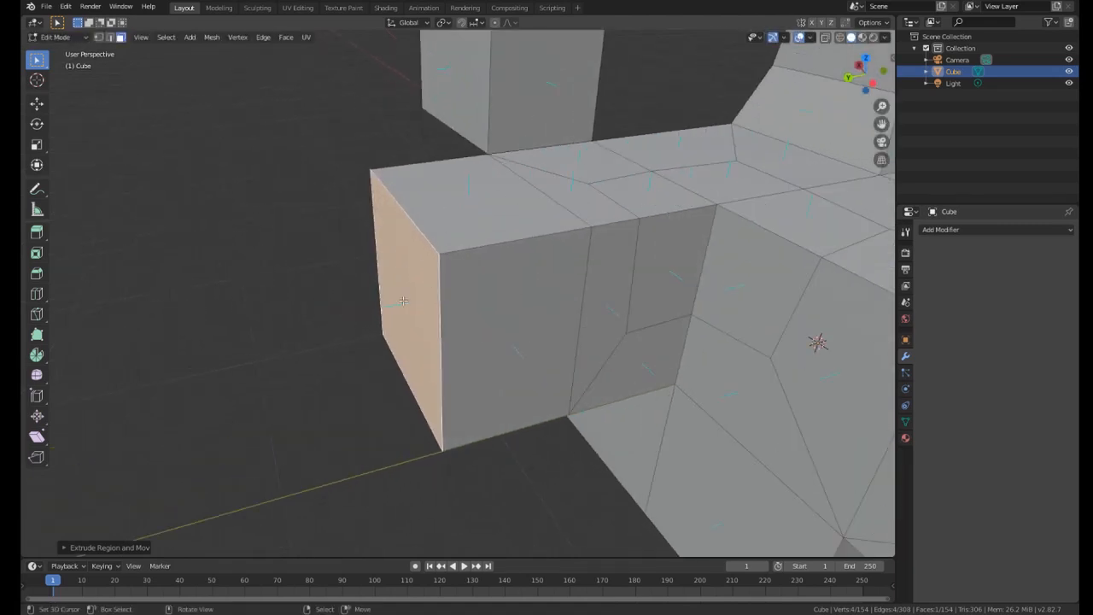
Extrude the arm's end face in place four more times, leaving each extrusion without offset.
key("e")
right_click(318, 309)
key("e")
right_click(334, 315)
key("e")
right_click(305, 317)
key("e")
right_click(323, 316)
Switch to vertex selection, clear the selection, and examine the arm's end corners for overlapping geometry.
middle_click_drag(288, 313, 541, 317)
scroll(317, 313, "down", 2)
scroll(329, 279, "down", 2)
scroll(472, 256, "up", 5)
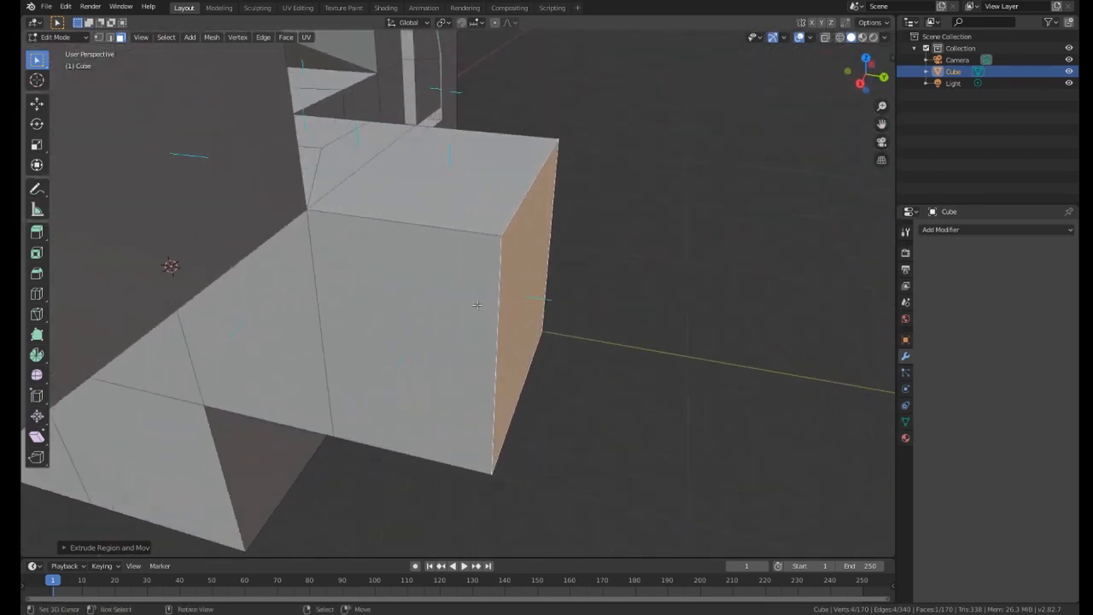
middle_click_drag(472, 256, 293, 436)
key("1")
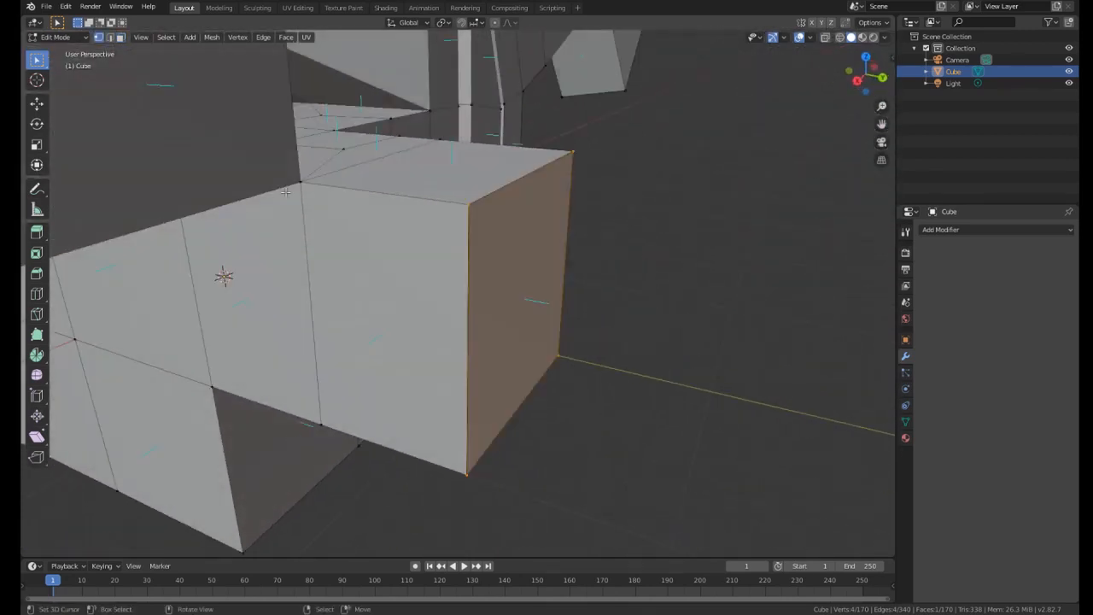
middle_click_drag(428, 226, 410, 252)
scroll(410, 253, "up", 1)
key("a")
key("a")
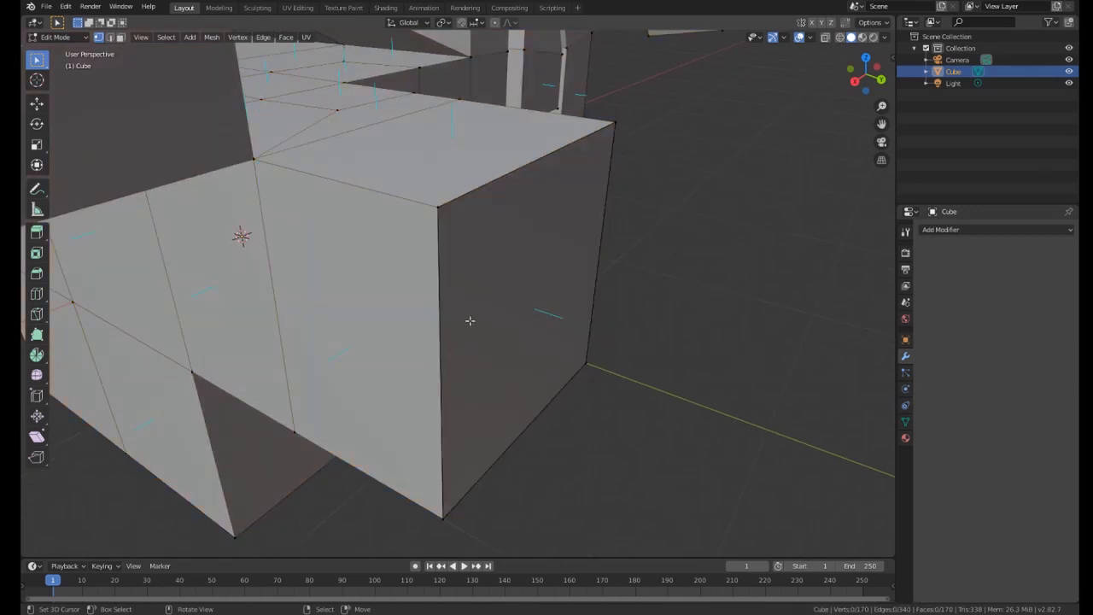
mouse_move(469, 321)
middle_mouse_down()
mouse_move(466, 260)
mouse_move(508, 320)
mouse_move(490, 321)
middle_mouse_up()
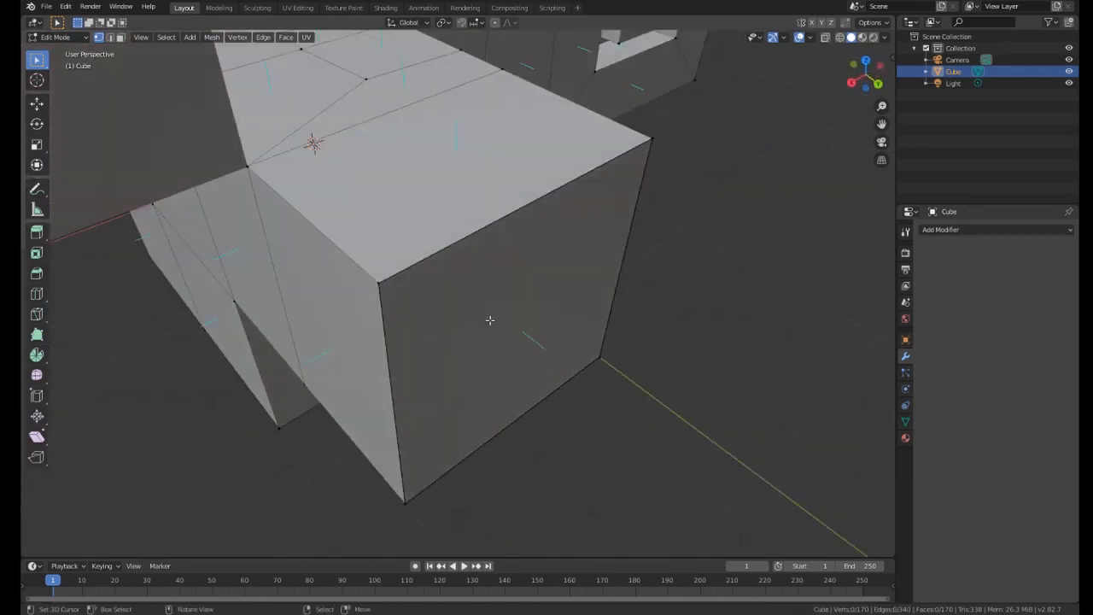
Switch to face selection, select the arm's end and top faces in turn, and display face center dots in the overlays.
left_click(476, 267)
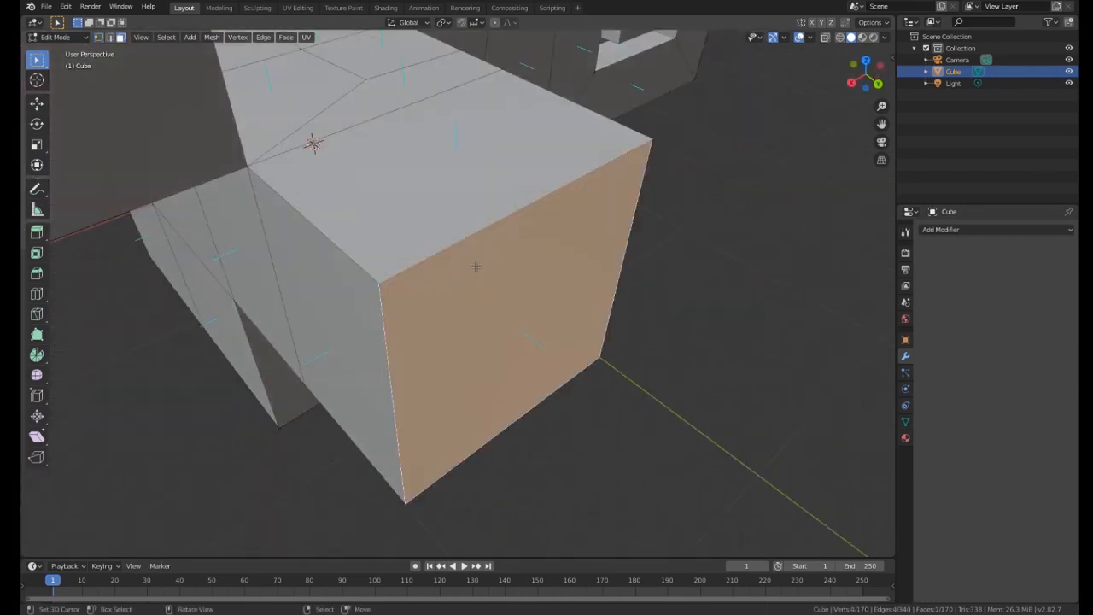
left_click(491, 188)
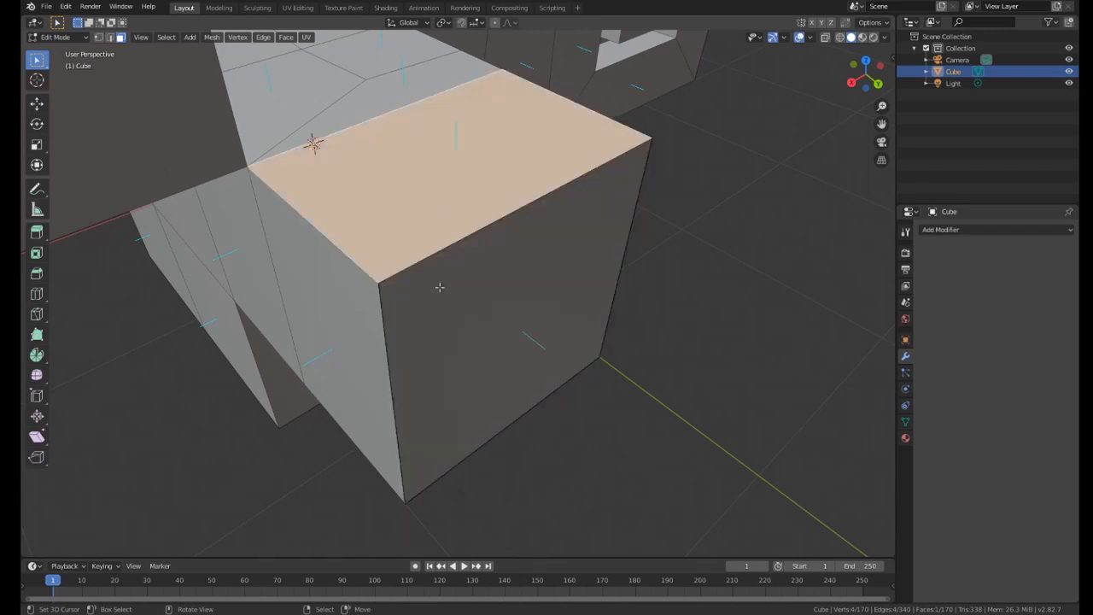
left_click(885, 38)
left_click(807, 39)
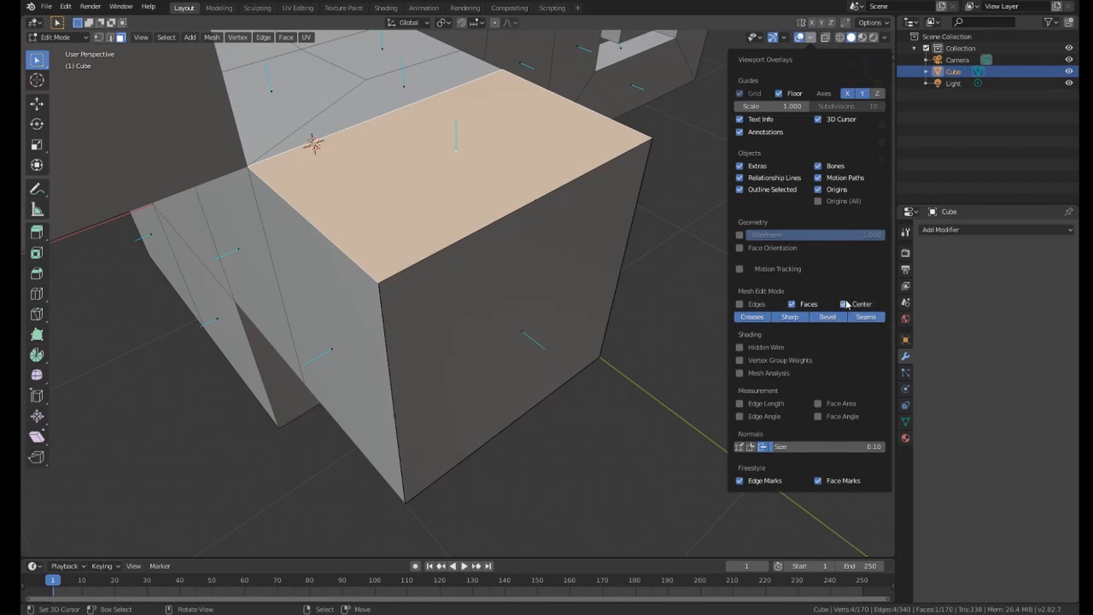
Examine the center dots on the arm's end face and along its edges, checking the overlay options, and clear the selection.
middle_click_drag(552, 309, 561, 255)
right_click(495, 290)
middle_click_drag(496, 291, 514, 147)
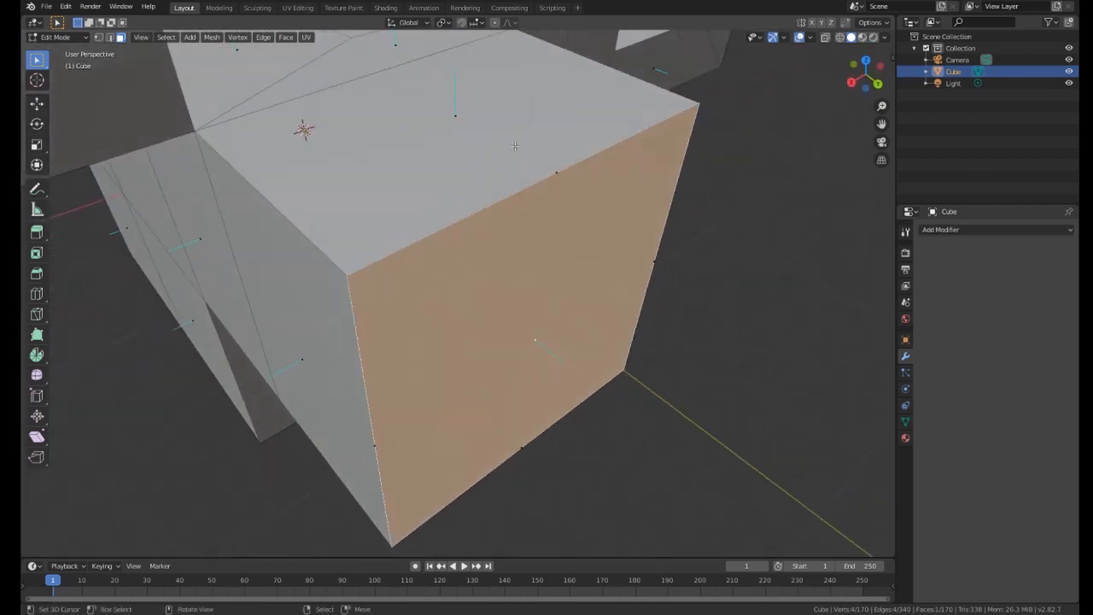
left_click(811, 38)
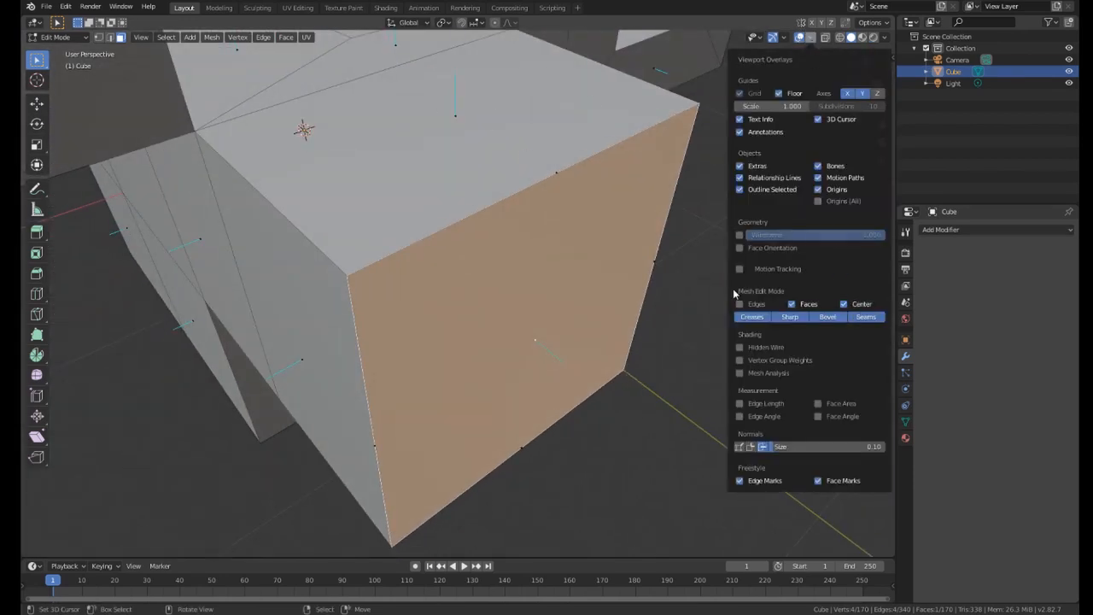
middle_click_drag(451, 273, 469, 227)
right_click(385, 334)
middle_click_drag(494, 288, 451, 265)
right_click(391, 223)
right_click(453, 231)
key("a")
key("a")
Move the arm's end face outward, away from the stacked extrusions.
middle_click_drag(468, 306, 394, 253)
scroll(442, 237, "down", 1)
scroll(308, 149, "up", 4)
scroll(401, 252, "down", 2)
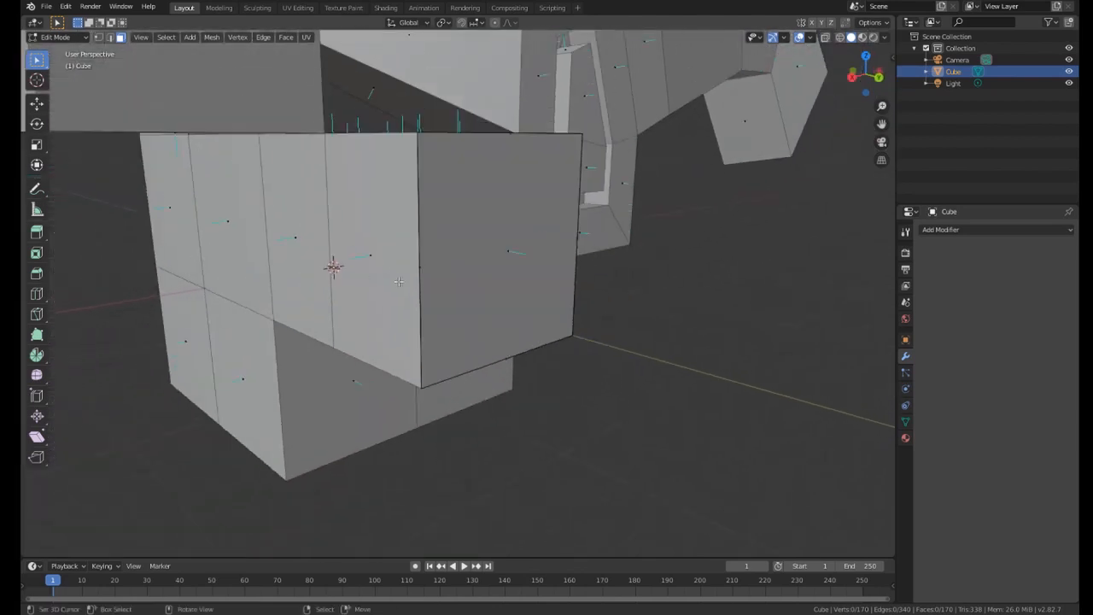
mouse_move(491, 243)
middle_mouse_down()
mouse_move(407, 292)
mouse_move(491, 244)
middle_mouse_up()
left_click(444, 274)
key("g")
left_click(637, 281)
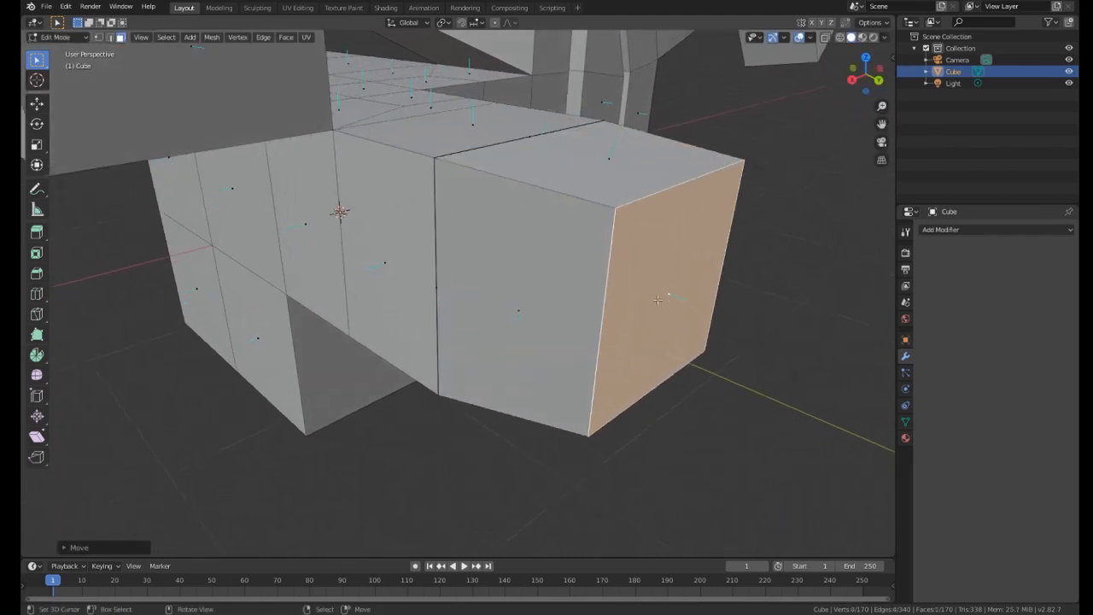
Try moving the overlapping side faces of the pulled-out arm end outward one after another.
right_click(560, 289)
key("g")
left_click(743, 323)
right_click(568, 285)
key("g")
left_click(710, 327)
right_click(519, 288)
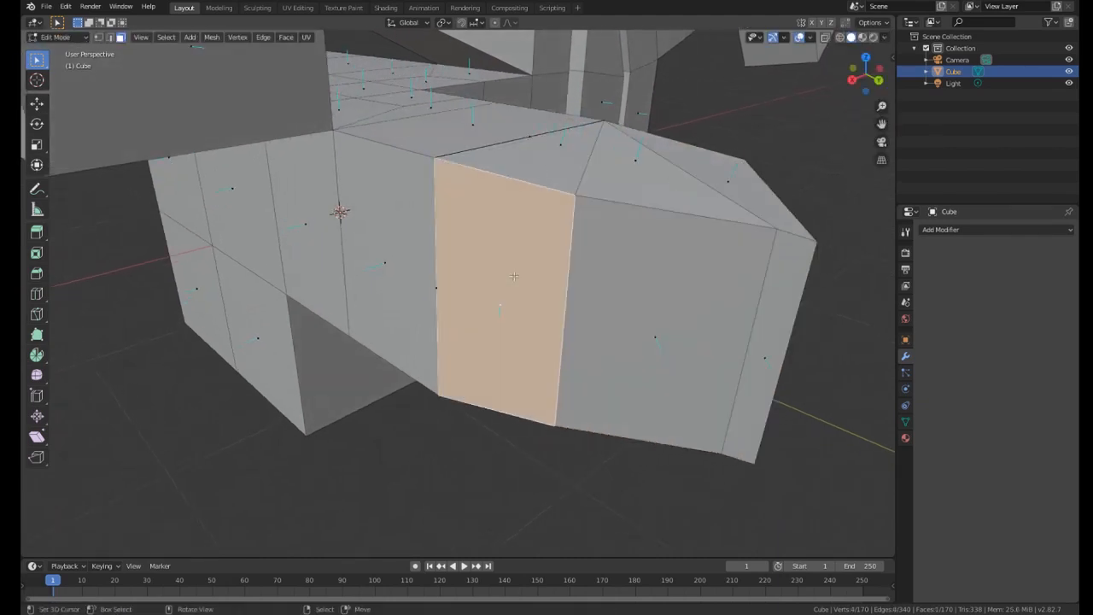
key("g")
right_click(591, 317)
Undo the moves of the overlapping side faces, keeping the pulled-out end face.
key("ctrl+z")
key("ctrl+z")
key("ctrl+z")
key("ctrl+z")
key("ctrl+z")
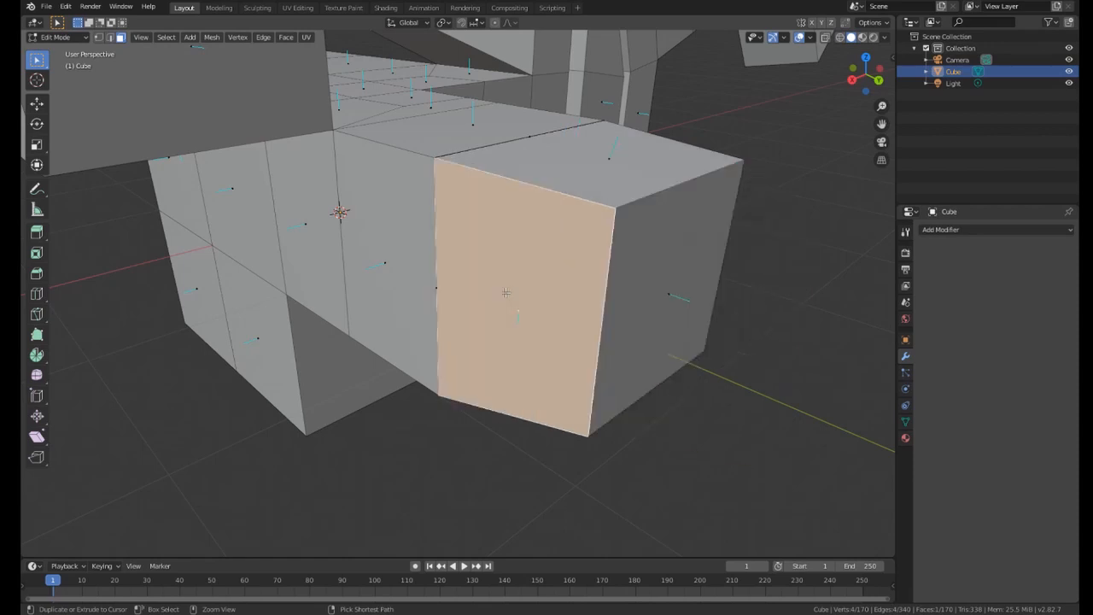
Switch to vertex selection and see-through wireframe shading to expose the stacked vertices at the arm's end.
middle_click_drag(401, 210, 378, 312)
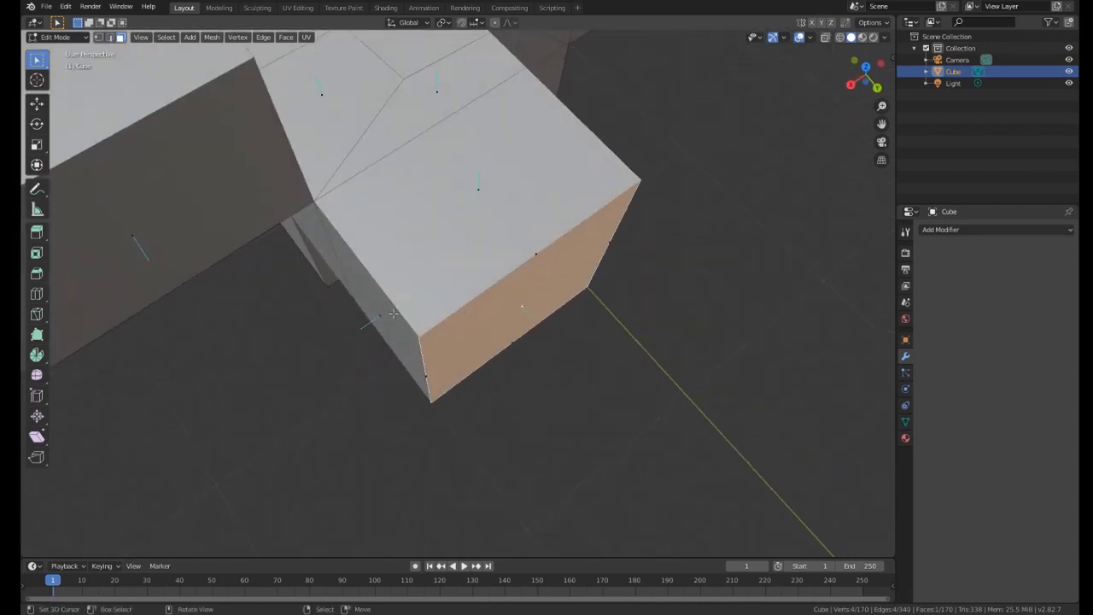
key("z")
middle_click_drag(603, 202, 602, 193)
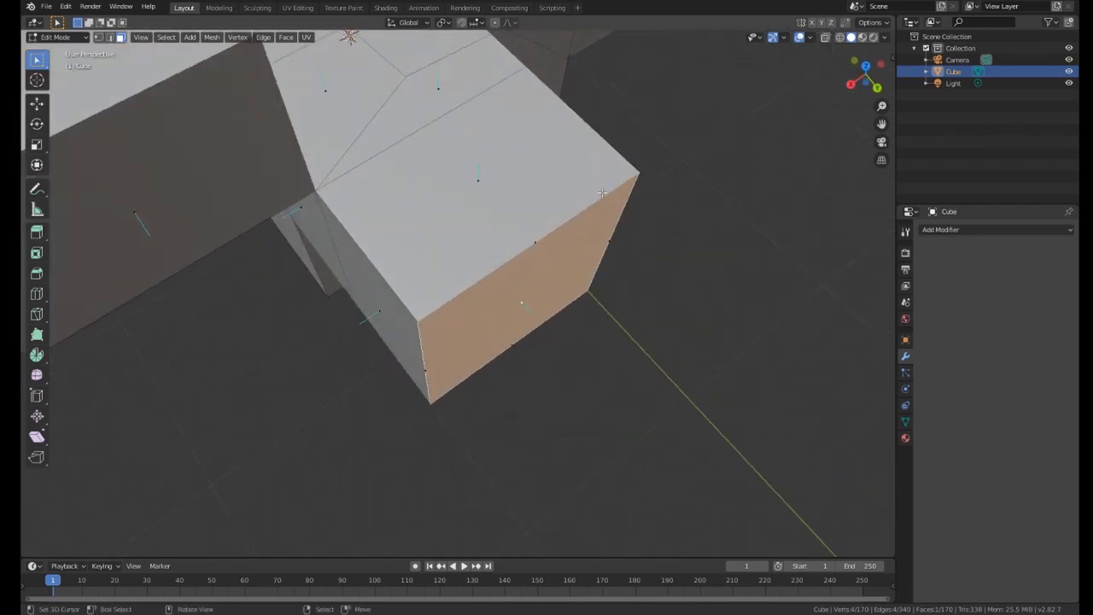
key("1")
left_click(380, 226)
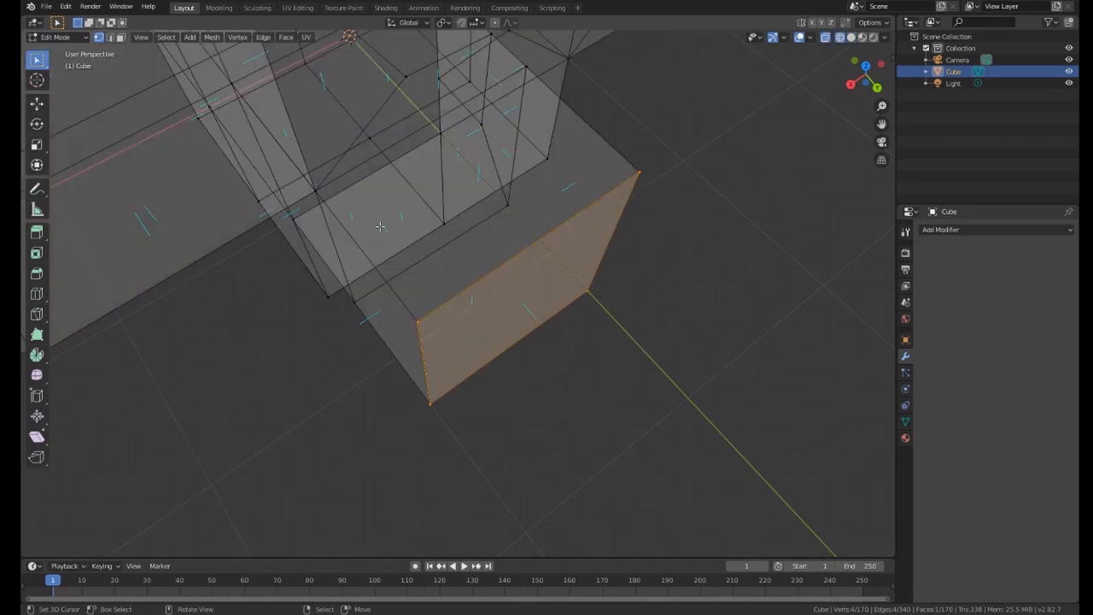
middle_click_drag(422, 247, 526, 247)
key("z")
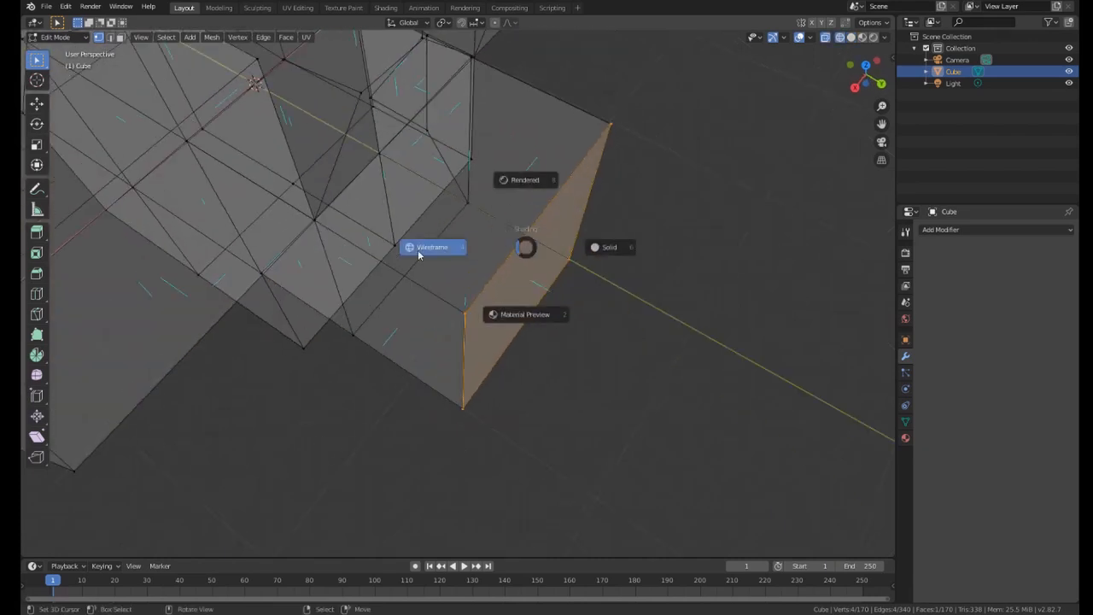
left_click(814, 45)
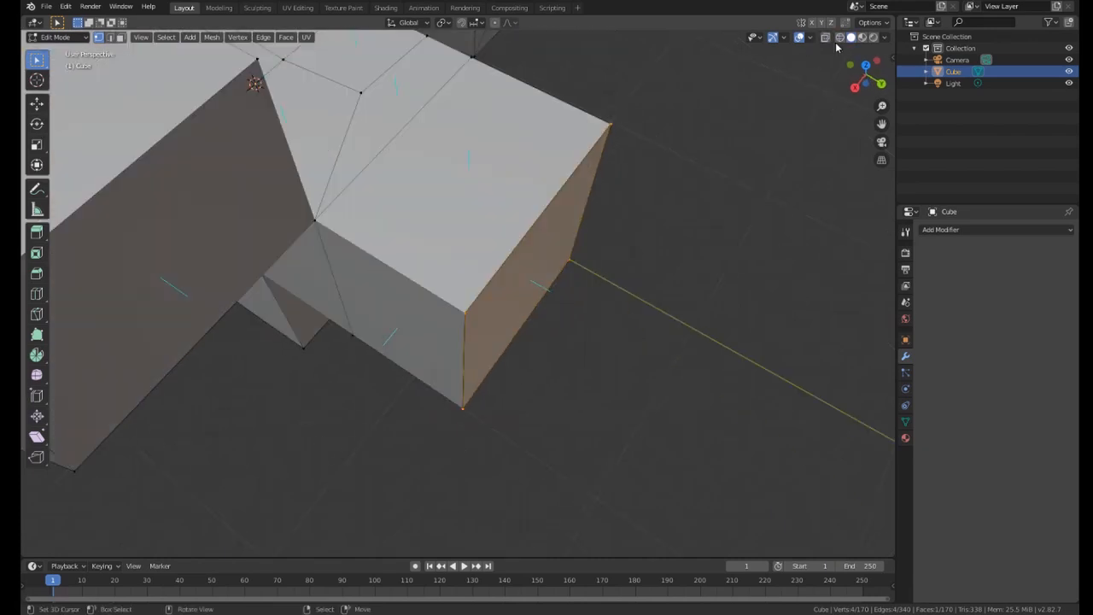
left_click(840, 37)
Box-select all stacked vertices at the arm's end and merge them by distance.
middle_click_drag(642, 164, 676, 184)
mouse_move(671, 87)
left_mouse_down()
mouse_move(464, 331)
mouse_move(461, 439)
left_mouse_up()
middle_click_drag(505, 386, 510, 326)
key("m")
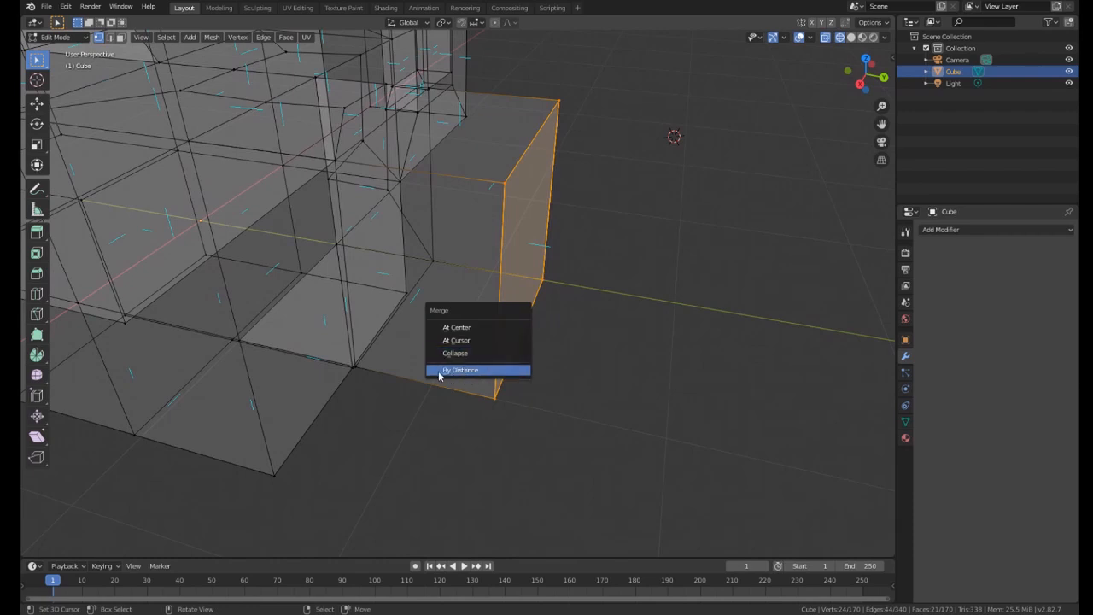
left_click(465, 373)
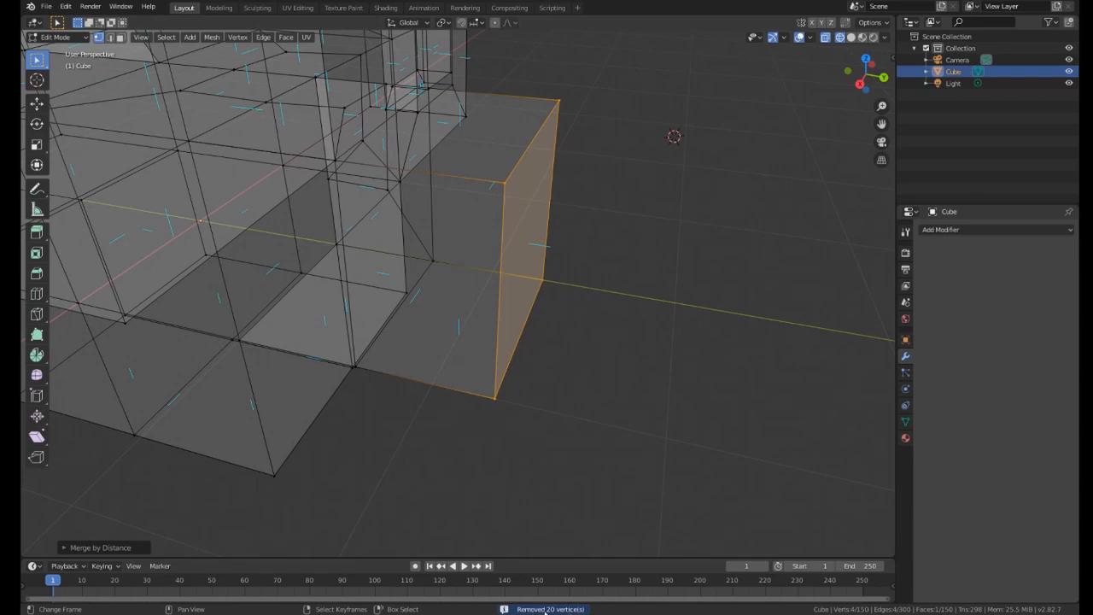
Select the whole mesh and merge its overlapping vertices by distance.
middle_click_drag(499, 256, 530, 261)
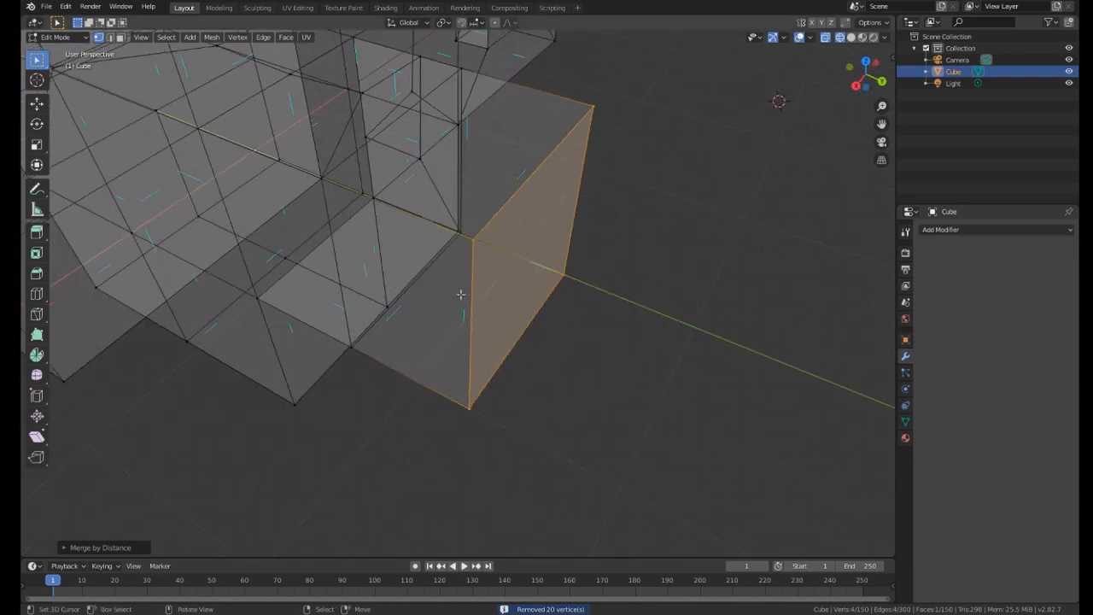
middle_click_drag(482, 224, 528, 419)
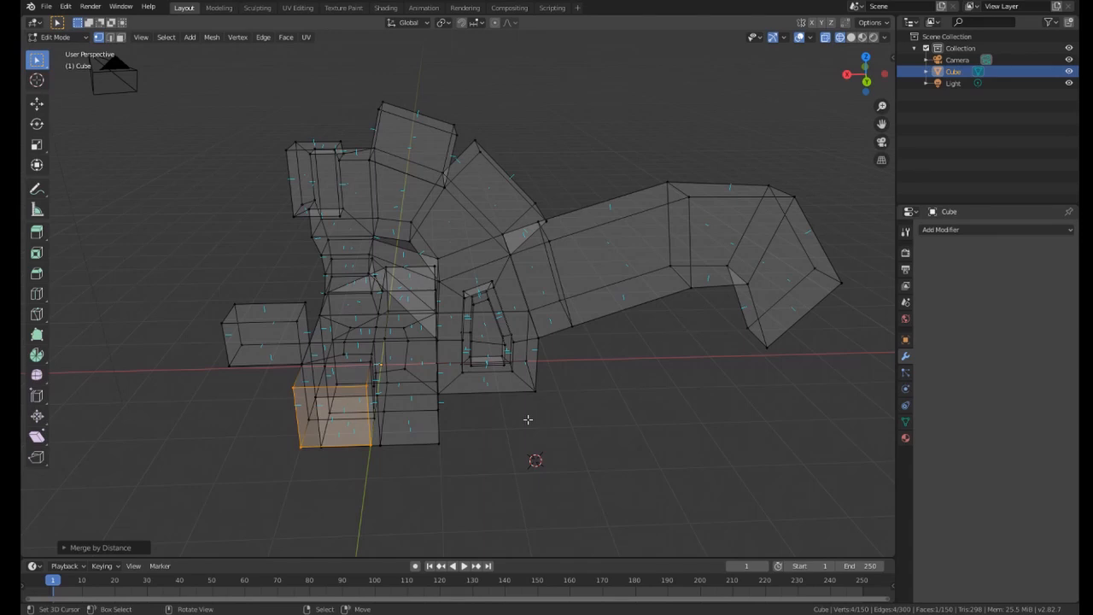
key("a")
middle_click_drag(530, 398, 445, 334)
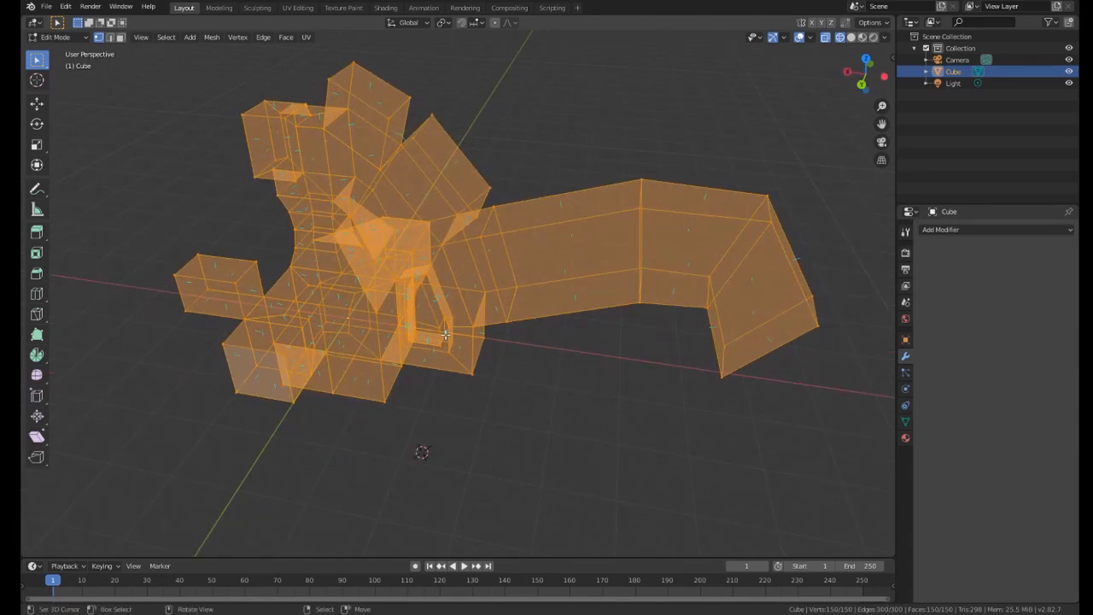
key("m")
left_click(448, 334)
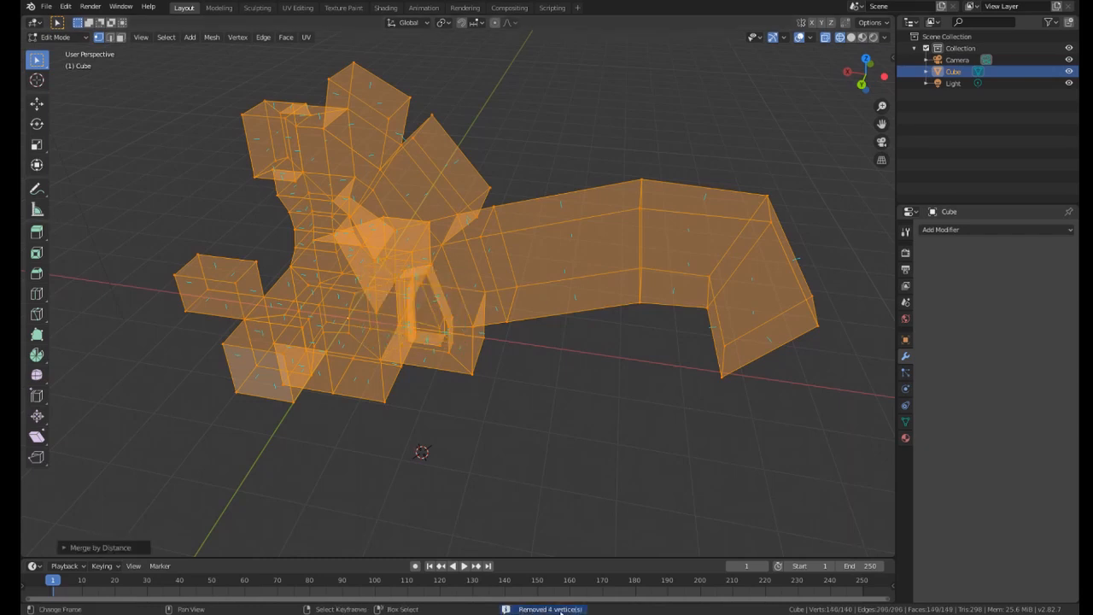
Restore solid shading and view the merged mesh in Object Mode.
middle_click_drag(445, 385, 544, 342)
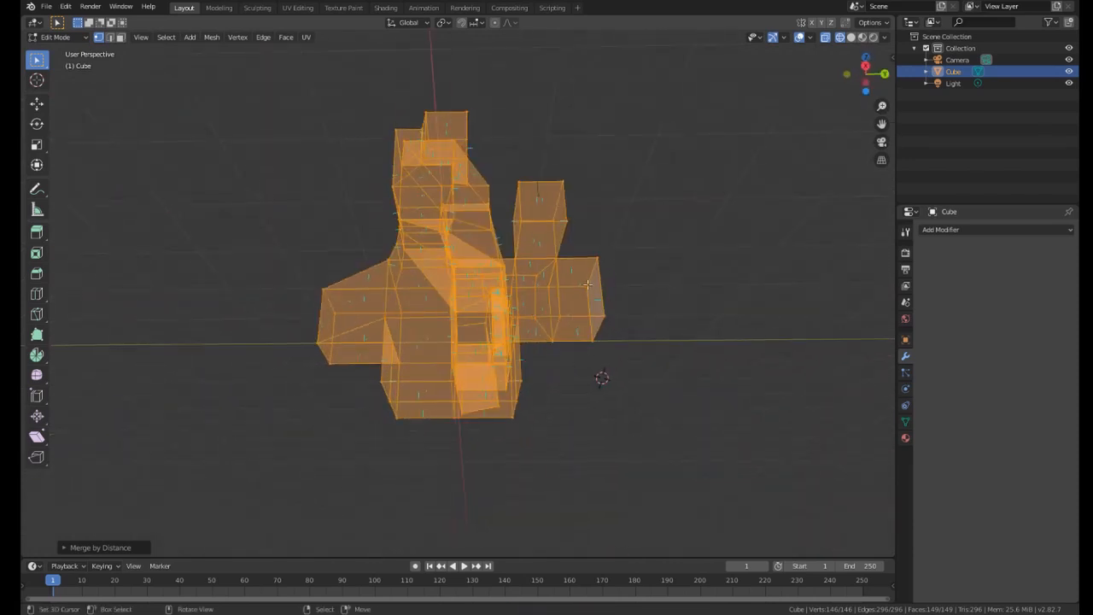
middle_click_drag(588, 285, 359, 227)
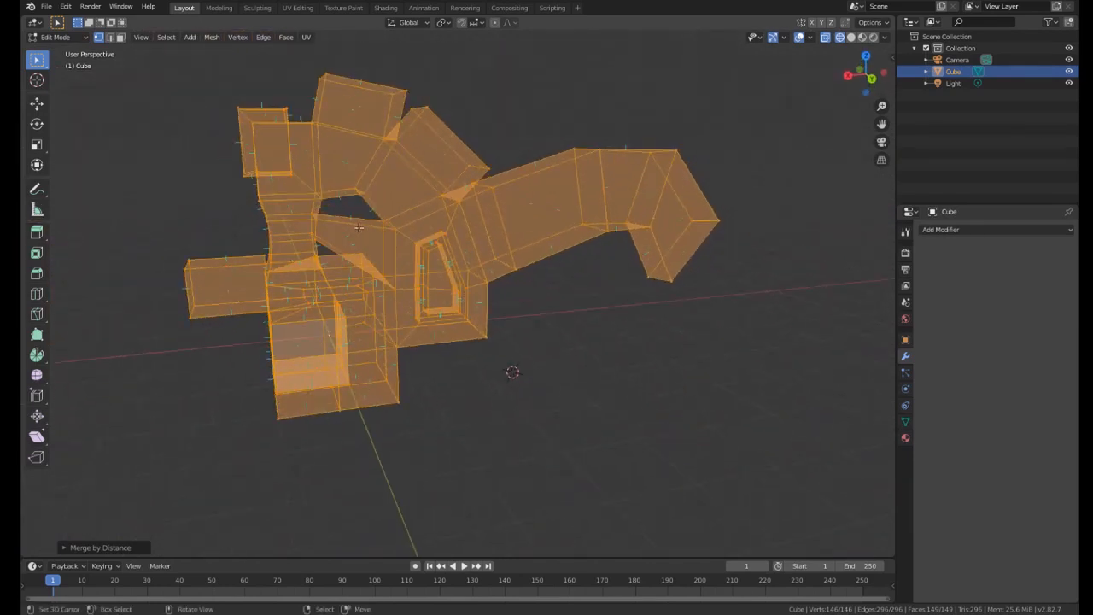
key("z")
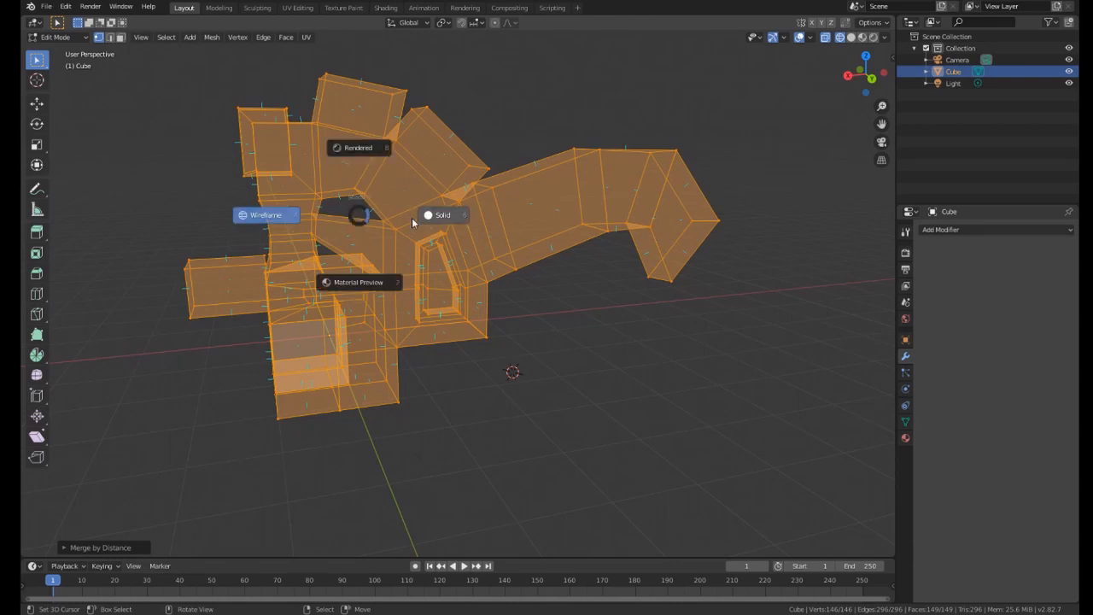
left_click(444, 218)
mouse_move(445, 218)
middle_mouse_down()
mouse_move(392, 246)
mouse_move(354, 247)
middle_mouse_up()
key("Tab")
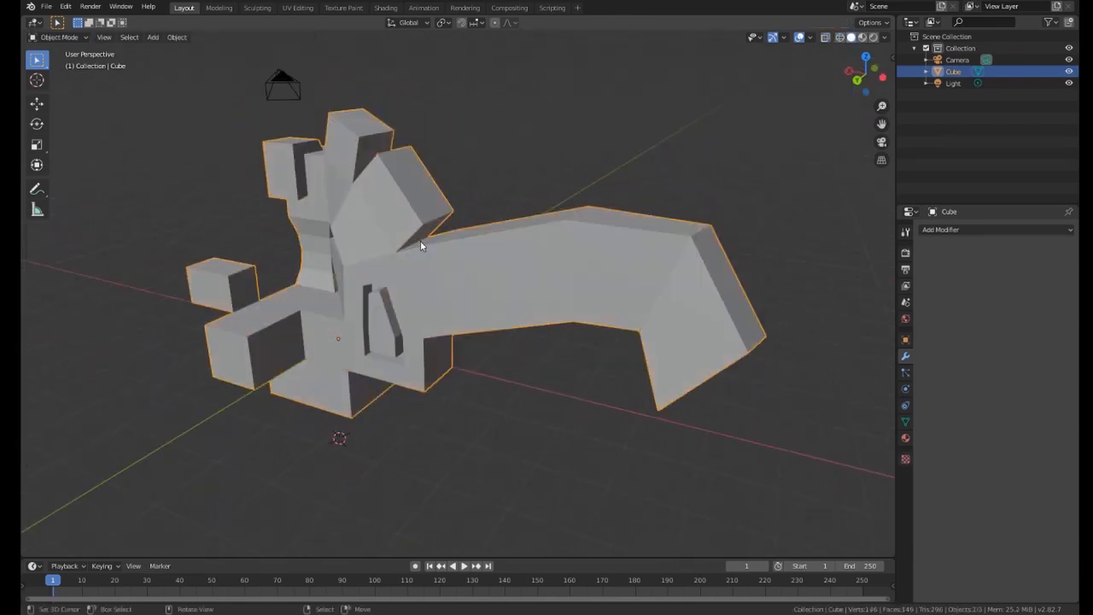
Return to Edit Mode, clear the selection and select the whole mesh again.
key("Tab")
middle_click_drag(422, 247, 406, 324)
key("alt+a")
key("a")
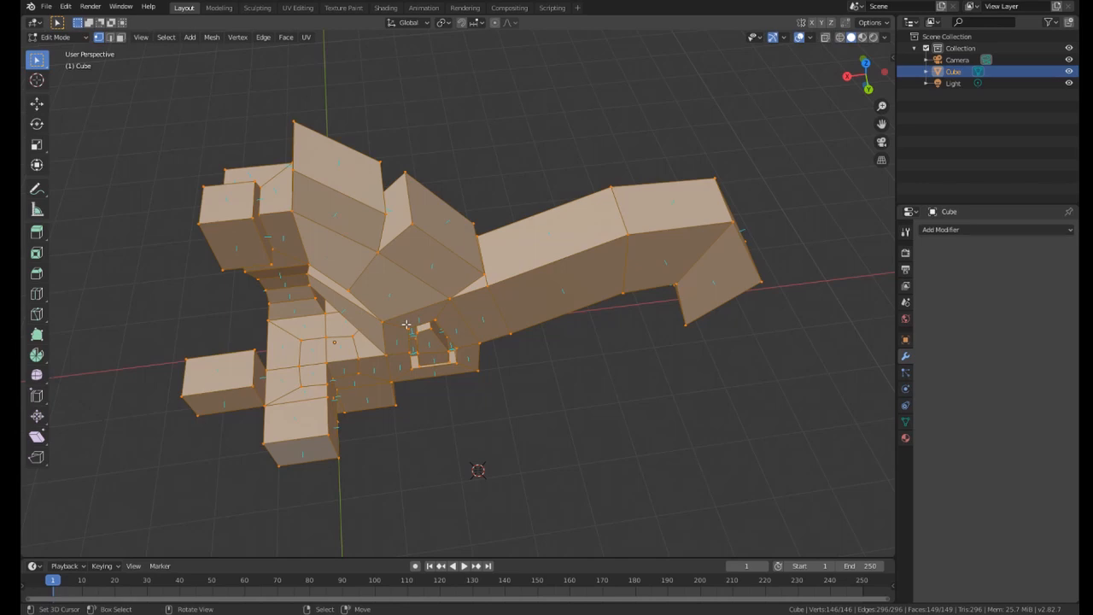
middle_click_drag(407, 324, 302, 333)
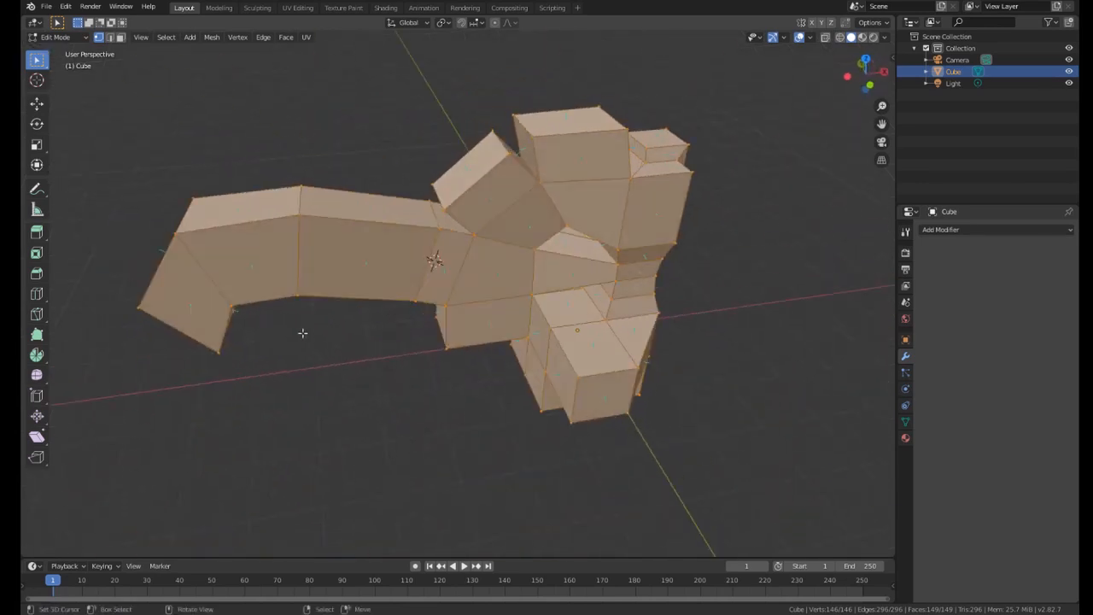